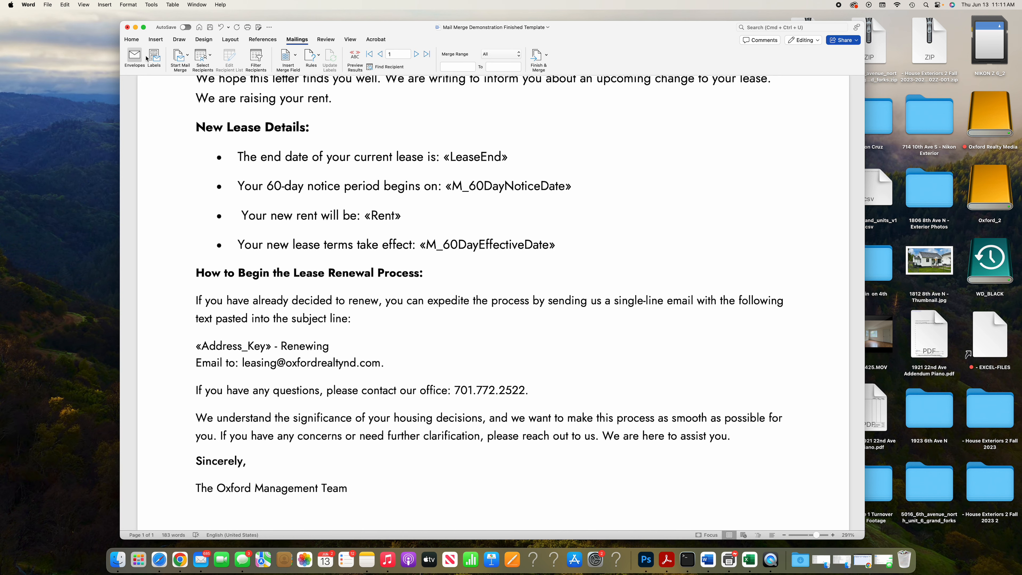
- Switch to the Mail Merge Test spreadsheet and examine the first tenant's name and address fields from FirstName through Zip
key("ctrl+Right")
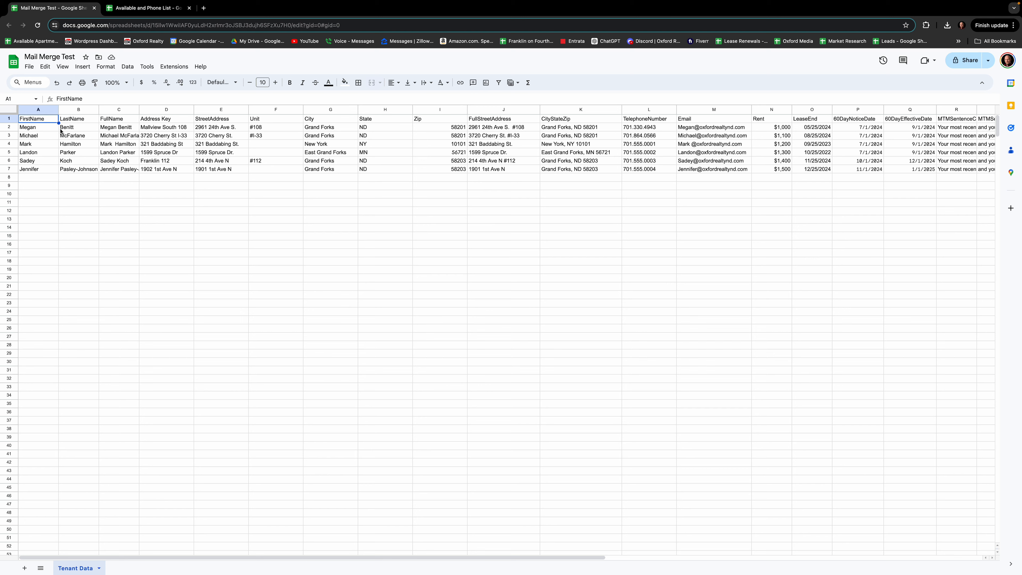
left_click(78, 128)
left_click(29, 131)
left_click(77, 129)
left_click(118, 128)
left_click(159, 129)
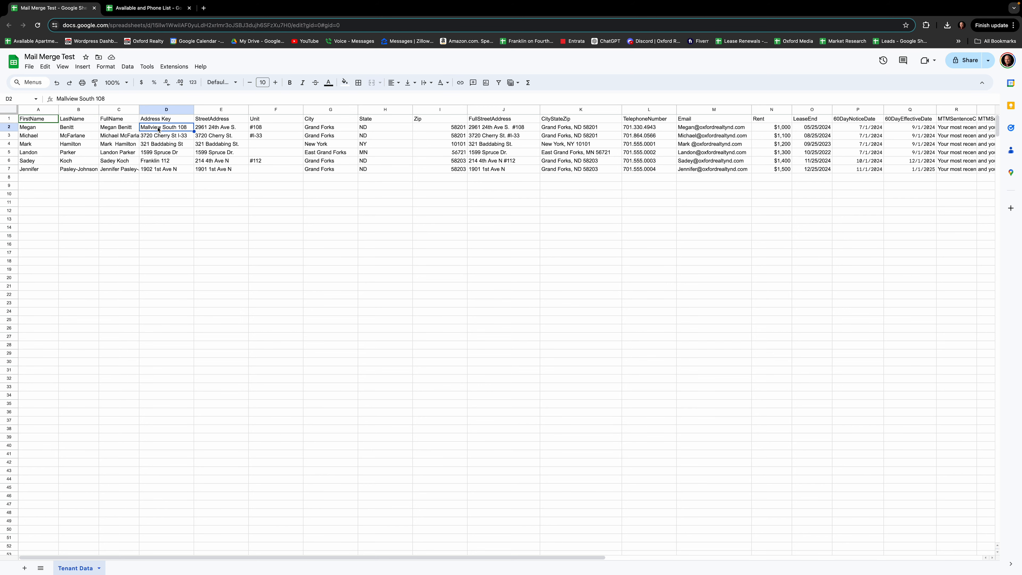
left_click(207, 128)
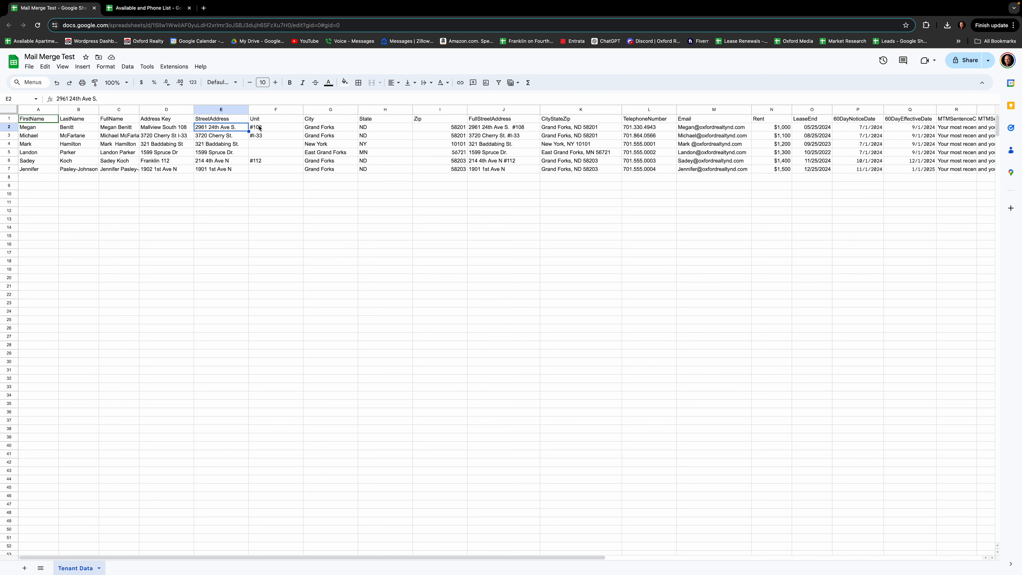
left_click(340, 129)
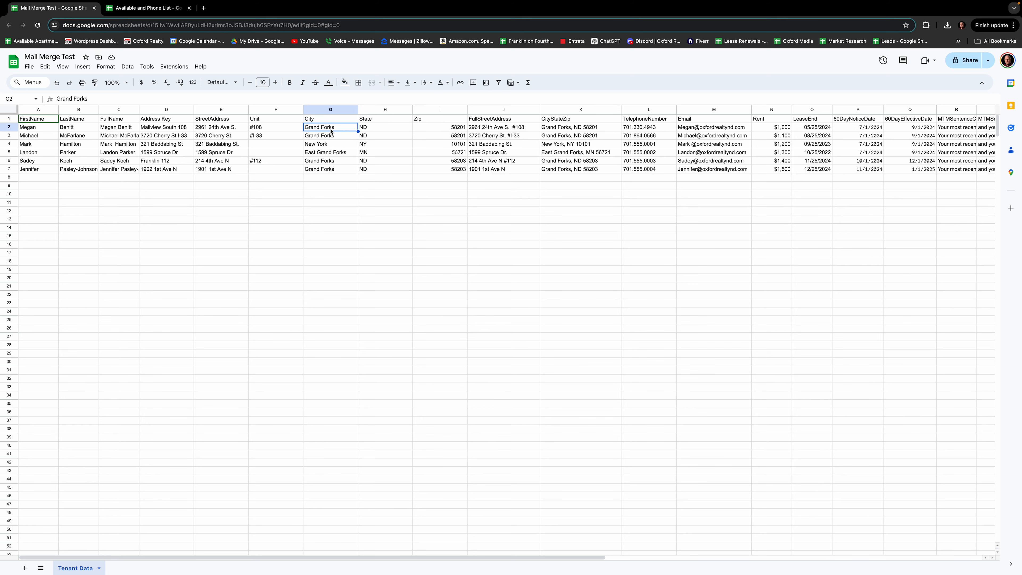
left_click(370, 130)
left_click(418, 129)
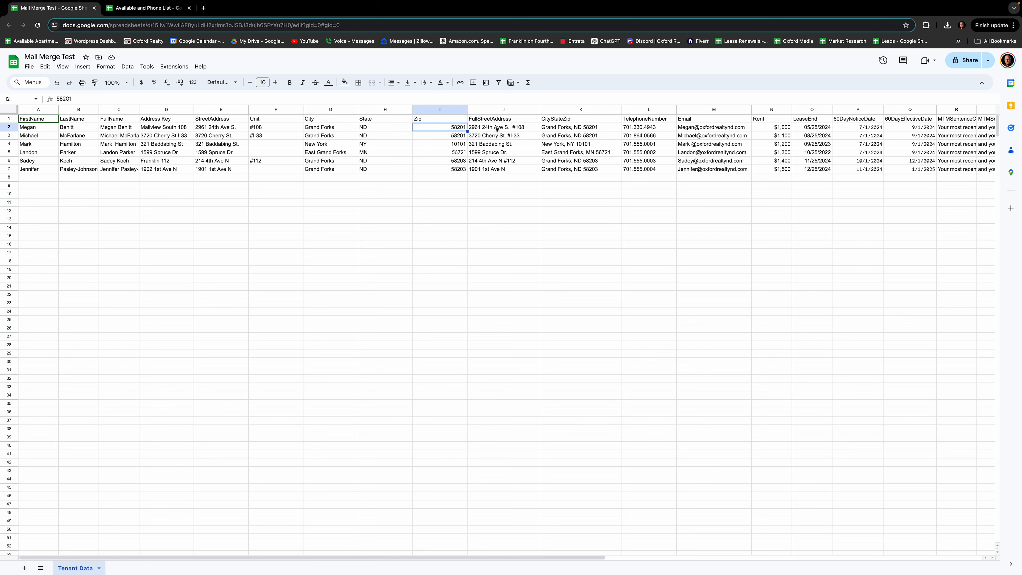
- Inspect the FullStreetAddress and CityStateZip formulas in row 2 and the City, State and Zip cells they combine
left_click(479, 121)
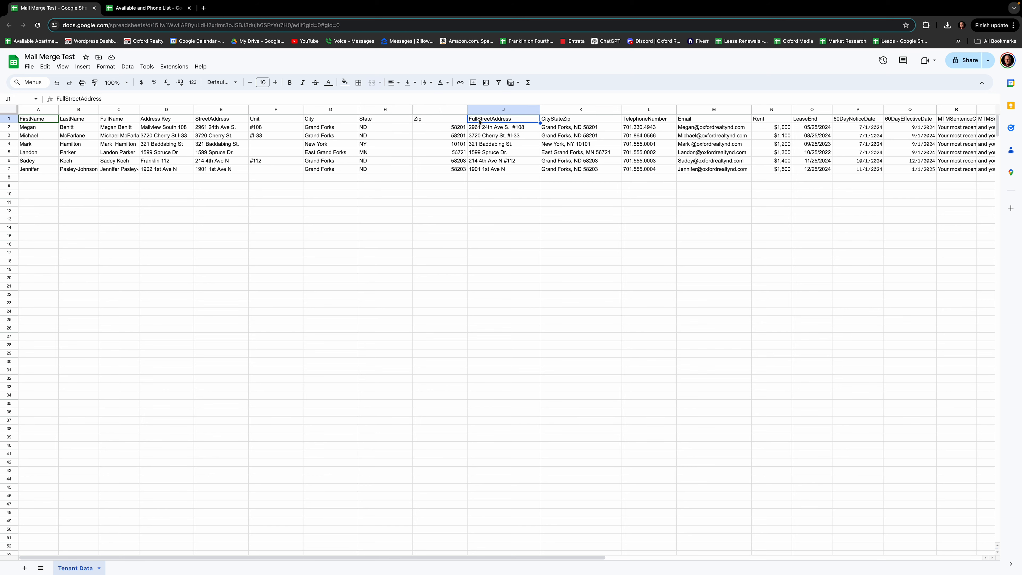
left_click(475, 131)
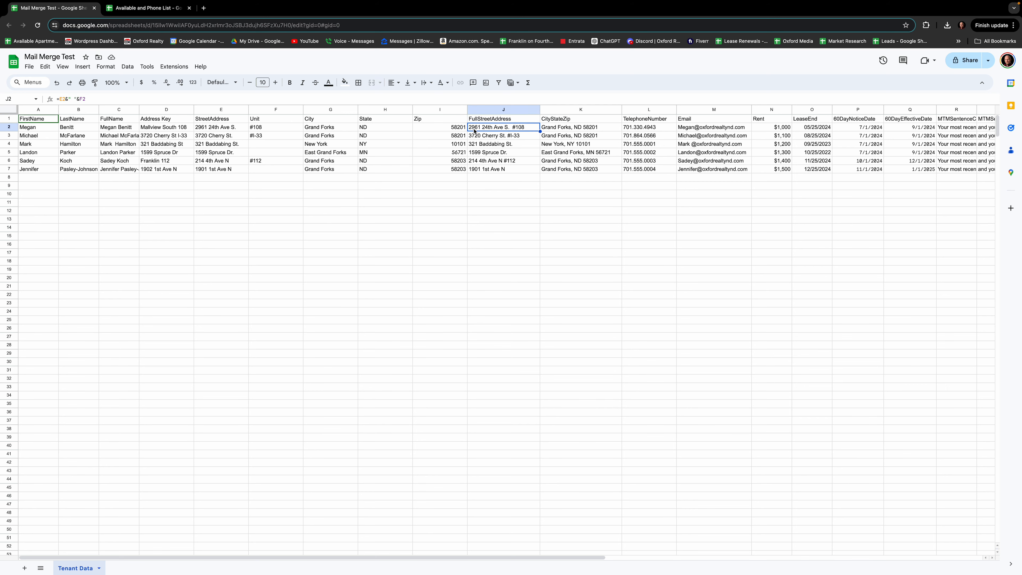
left_click_drag(108, 98, 56, 100)
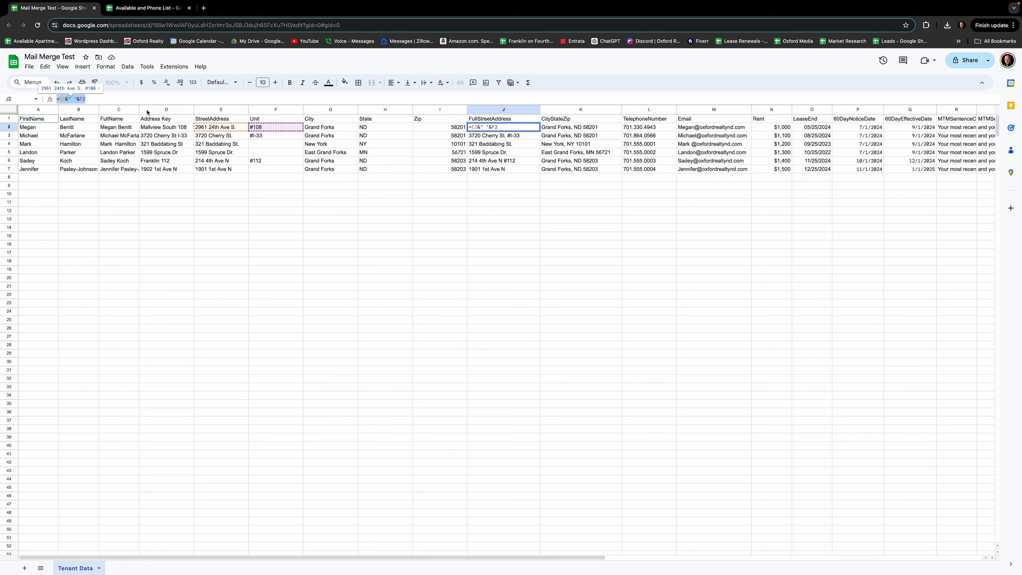
left_click(565, 129)
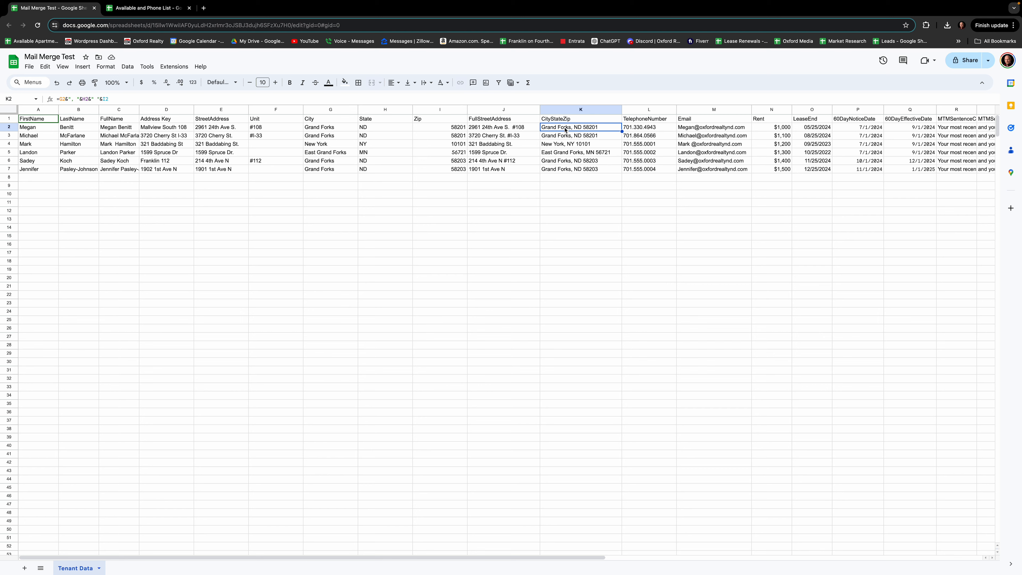
left_click(497, 130)
left_click(552, 130)
left_click(334, 128)
left_click(381, 127)
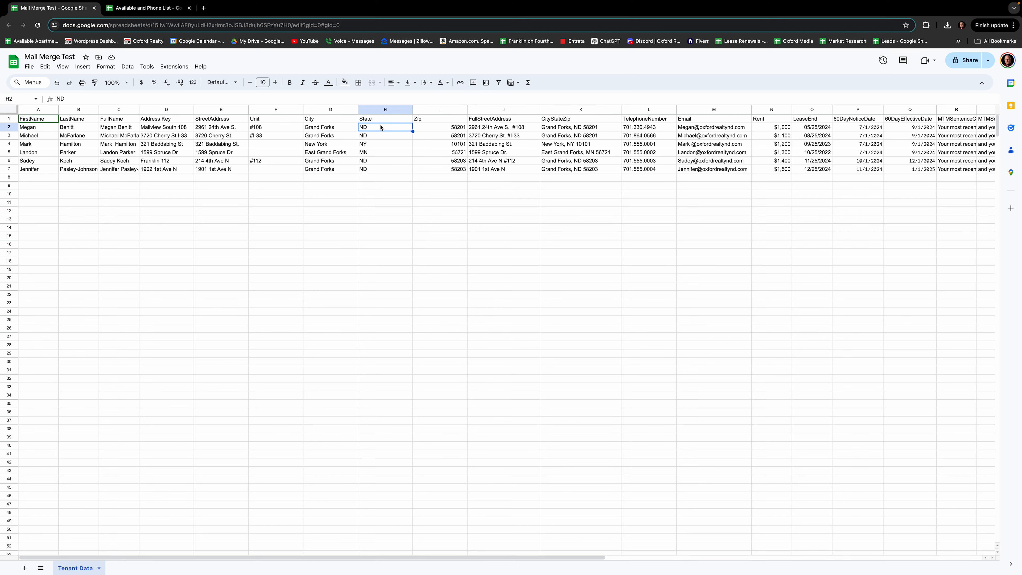
left_click(429, 130)
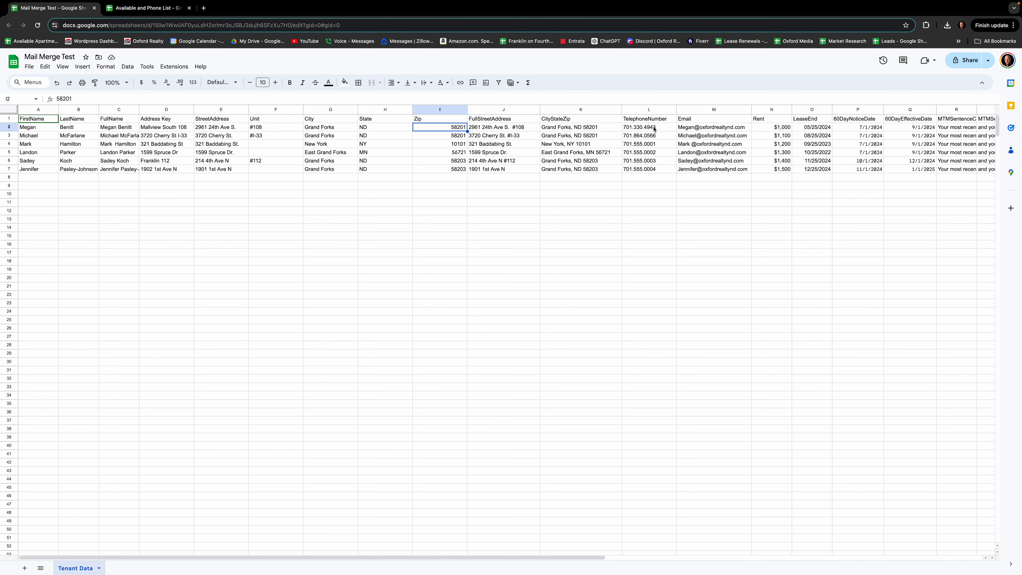
- Inspect the formula behind the Email column across all tenant rows, M2:M7
scroll(654, 129, "right", 1)
left_click_drag(654, 128, 655, 170)
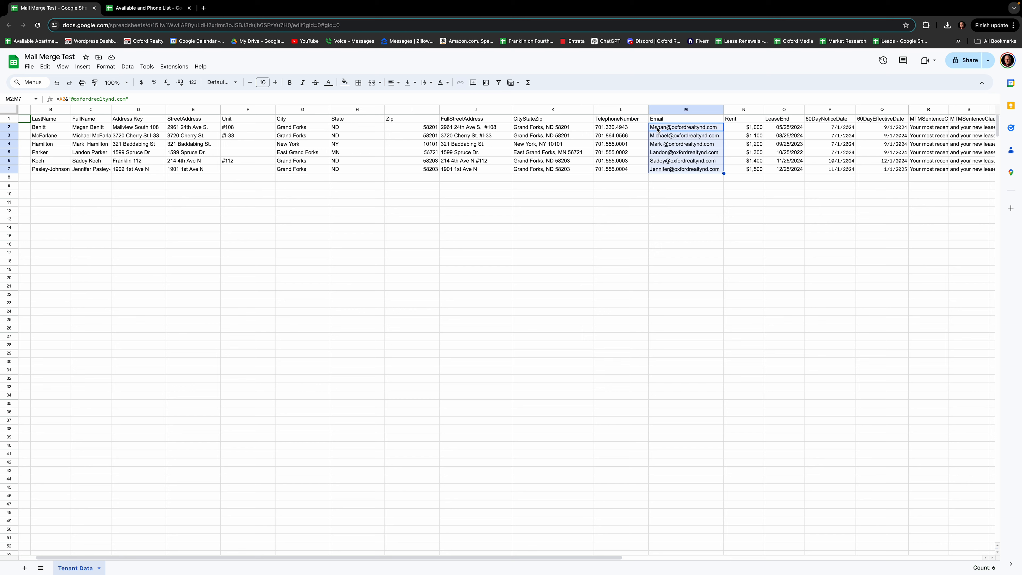
mouse_move(658, 129)
- Switch to the Word letter templates and examine the mail merge commands, including the Finish & Merge options
key("ctrl+Right")
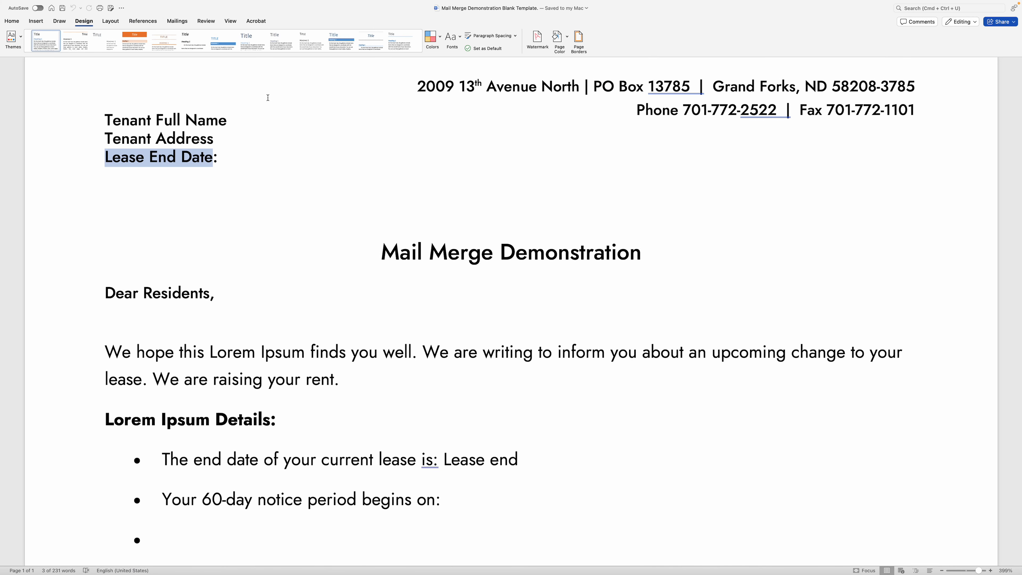
left_click(171, 23)
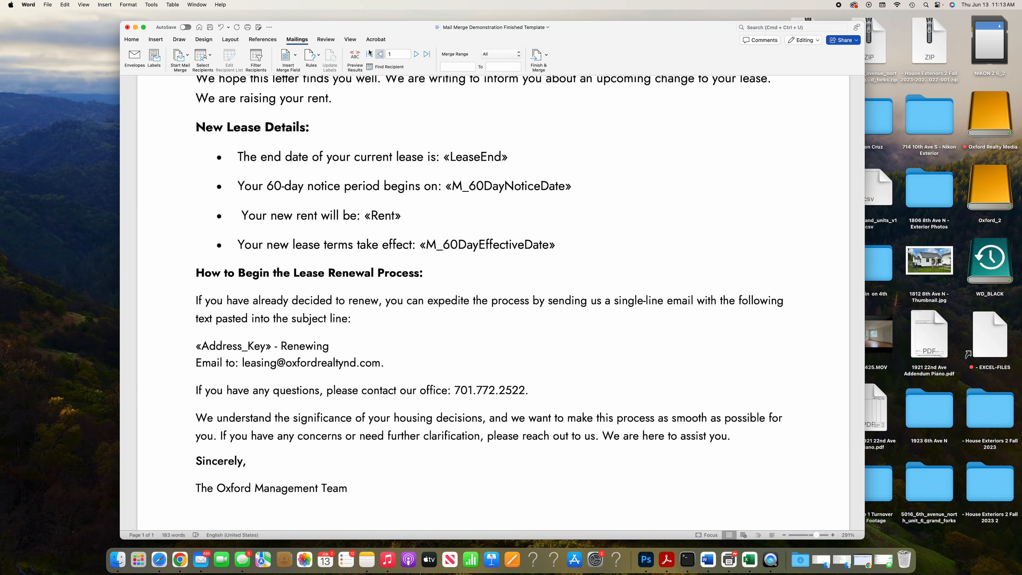
left_click(288, 40)
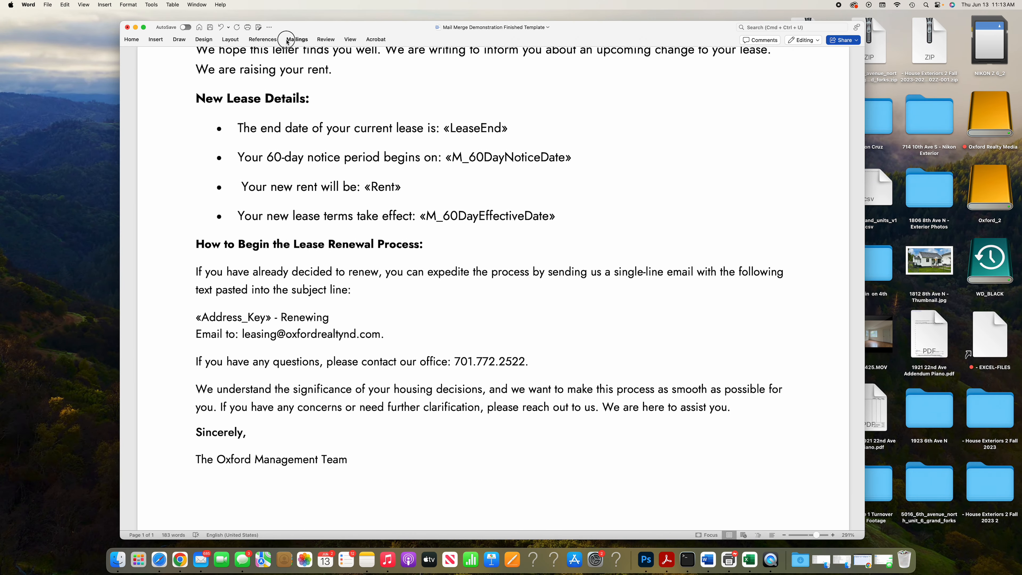
left_click(287, 40)
left_click(547, 55)
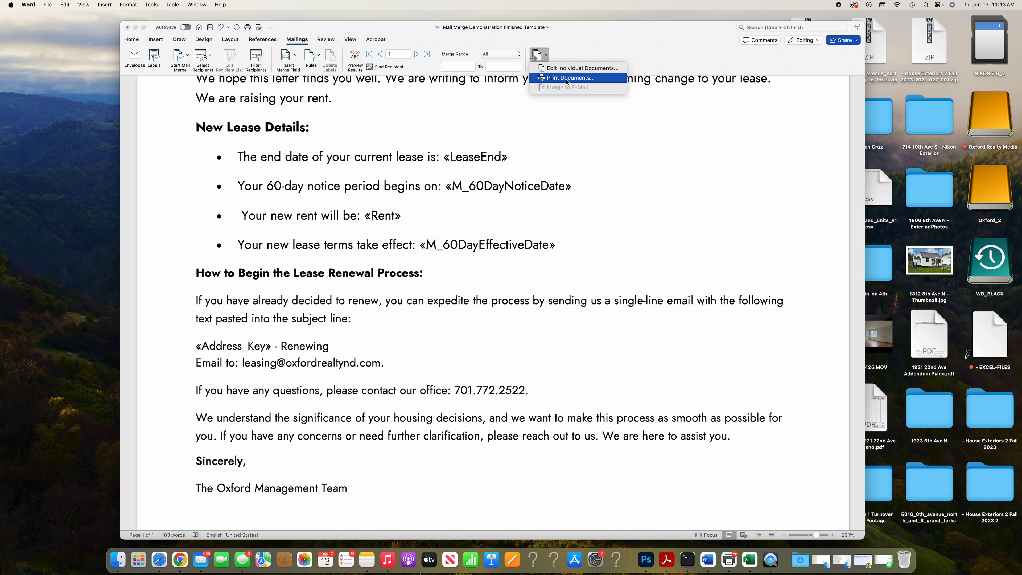
scroll(519, 89, "right", 1)
- Switch to the Available and Phone List spreadsheet in the browser and look through its Master Data and Available Apartments sheets
key("ctrl+Right")
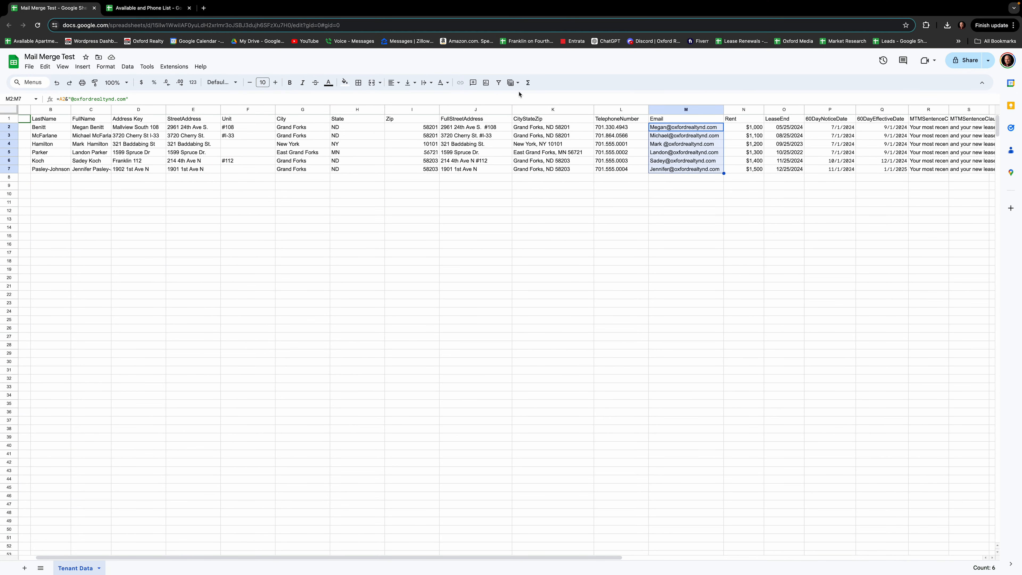
scroll(119, 148, "left", 2)
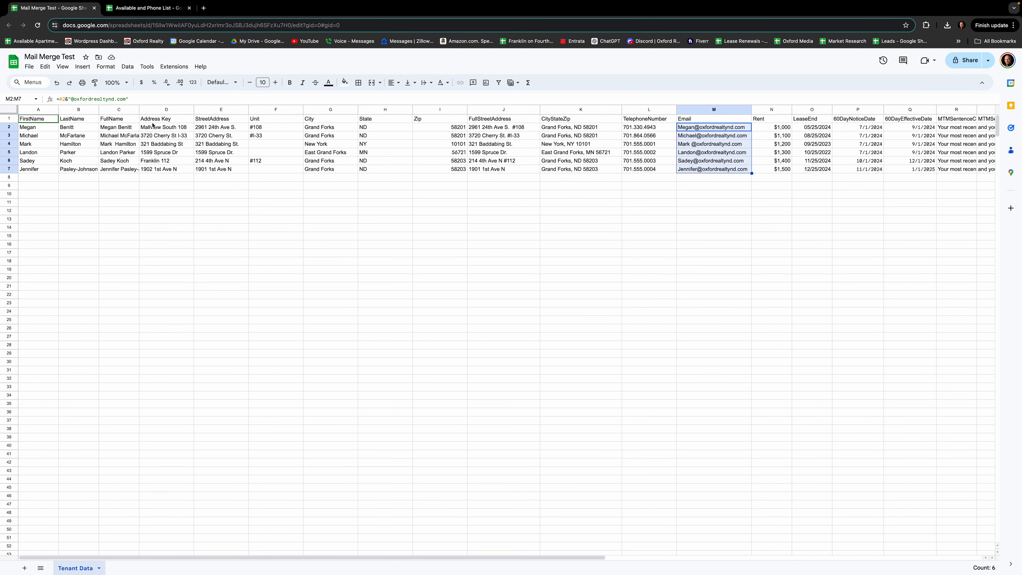
left_click(135, 9)
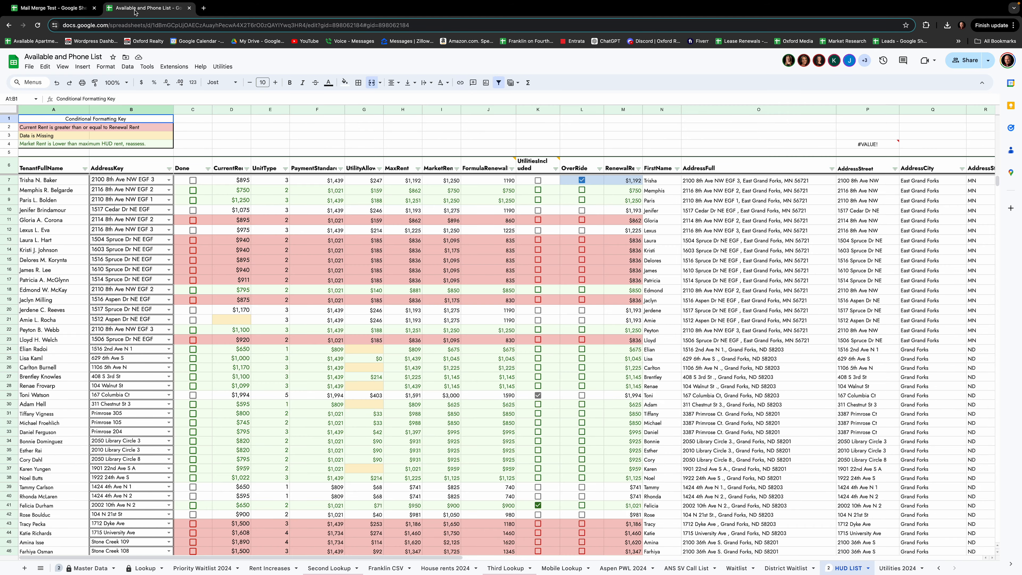
left_click(93, 568)
scroll(92, 568, "up", 10)
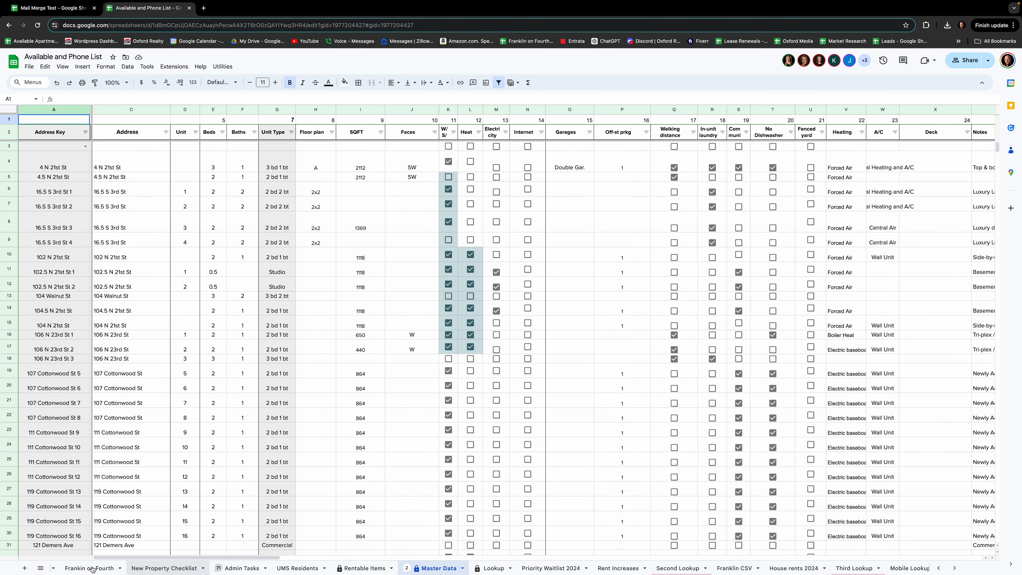
left_click(93, 568)
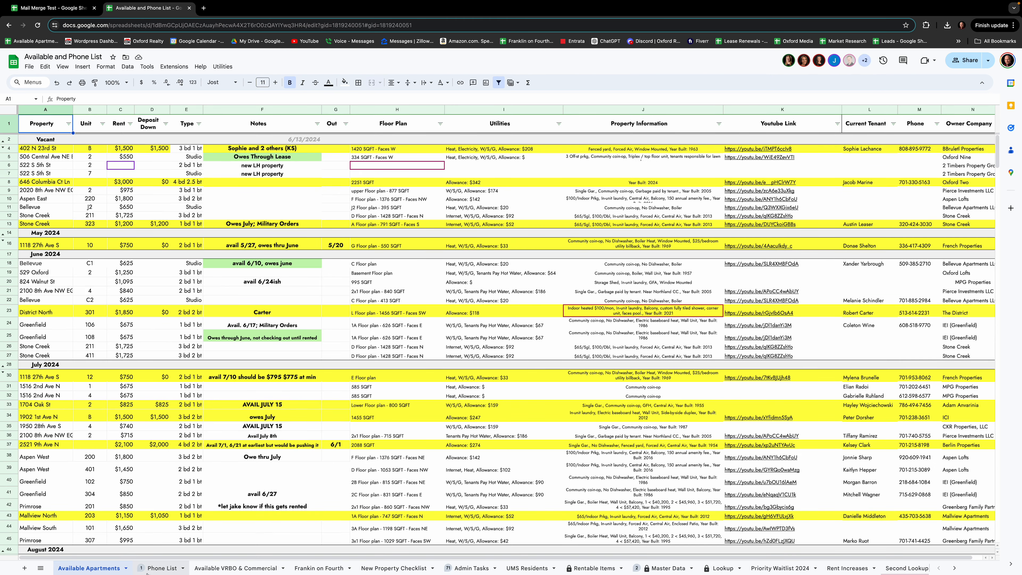
scroll(611, 571, "down", 5)
scroll(611, 571, "down", 5)
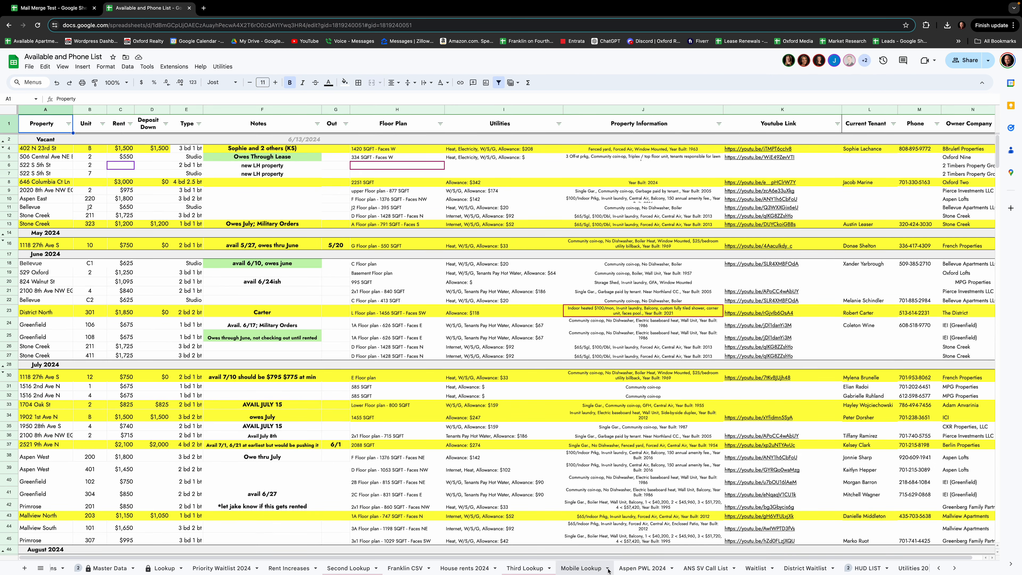
- Examine the HUD LIST sheet's tenant, rent, address and lease date columns through to the BOOLEAN column
left_click(845, 567)
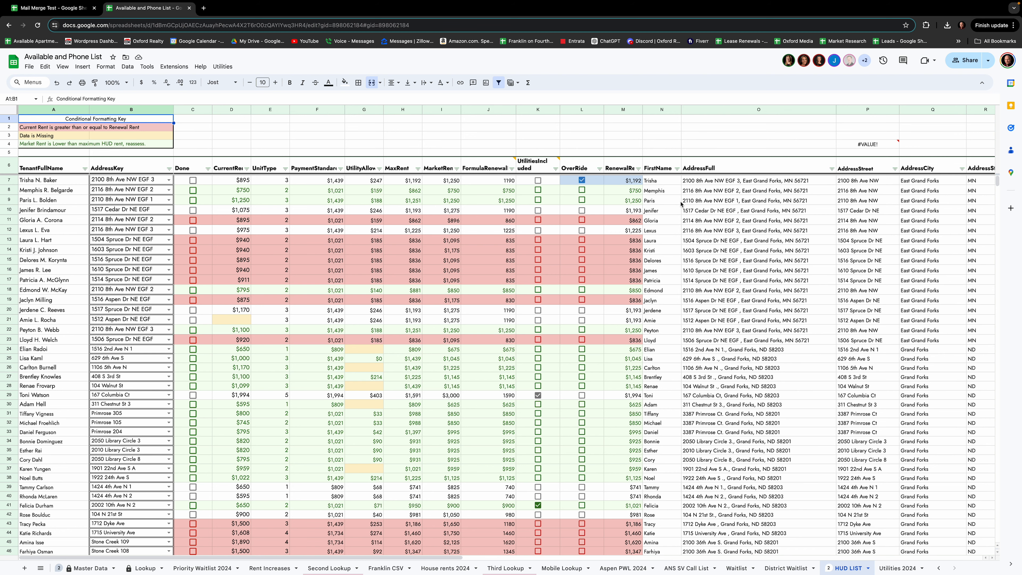
scroll(698, 242, "right", 5)
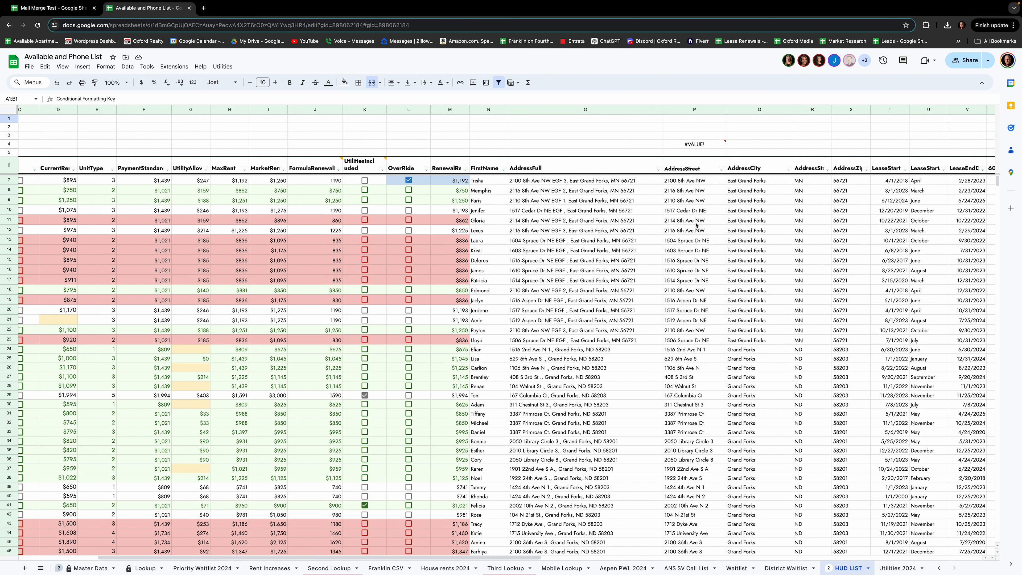
scroll(838, 201, "right", 6)
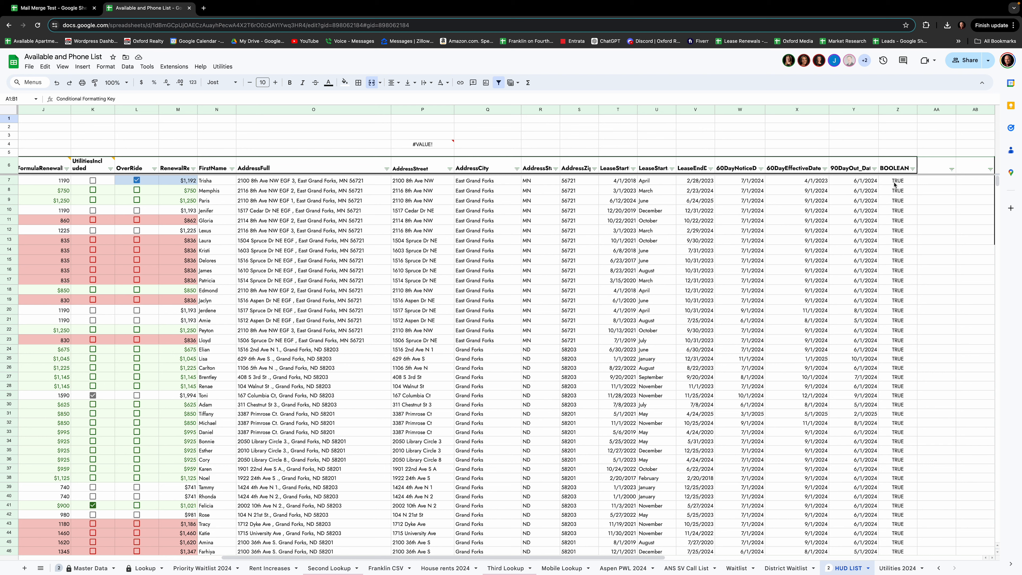
scroll(627, 196, "left", 10)
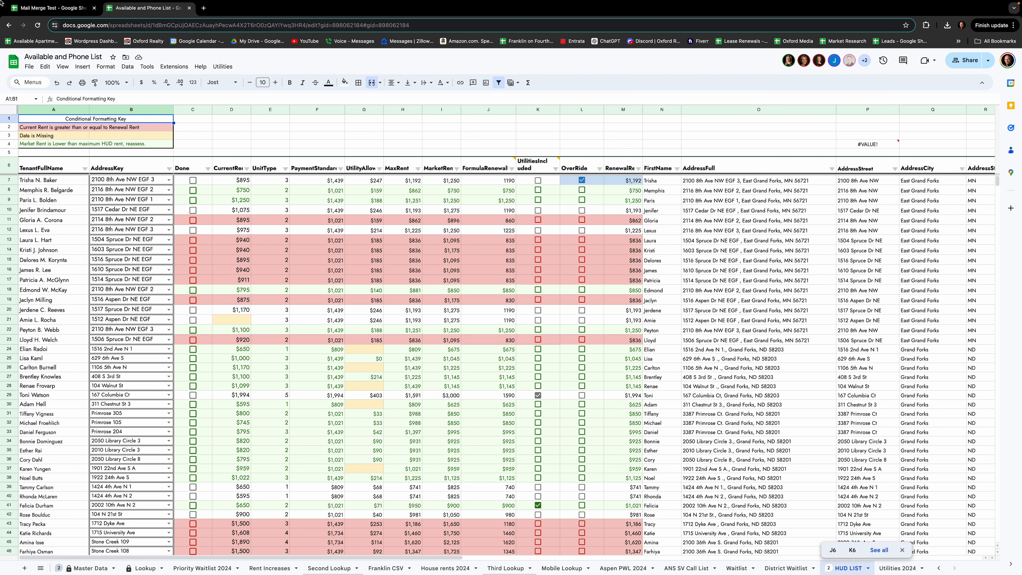
- Return to the Mail Merge Test spreadsheet and review the header row from FirstName through City
left_click(45, 9)
left_click(47, 120)
left_click(83, 120)
left_click(109, 120)
left_click(150, 120)
left_click(223, 121)
left_click(258, 122)
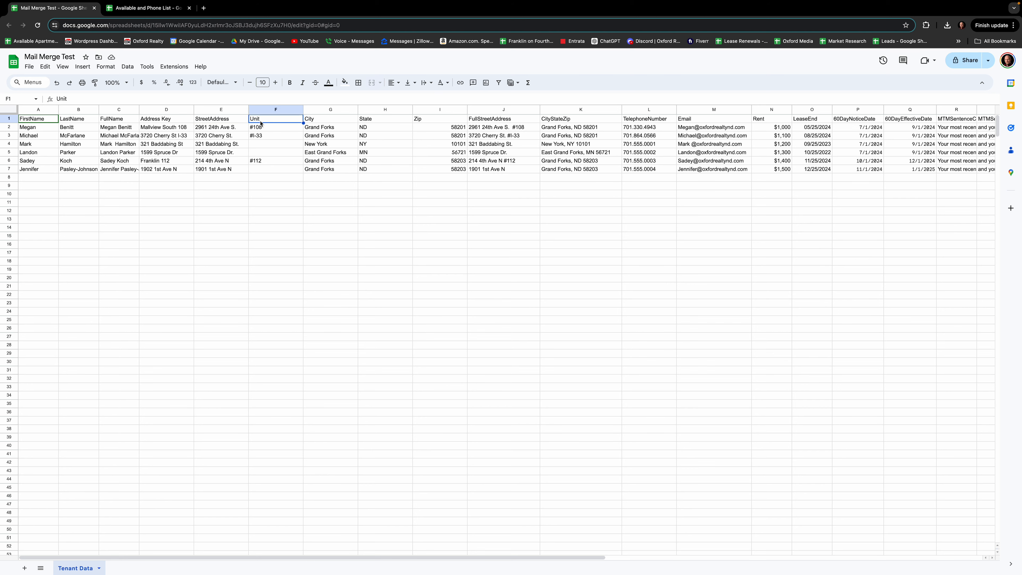
left_click(313, 122)
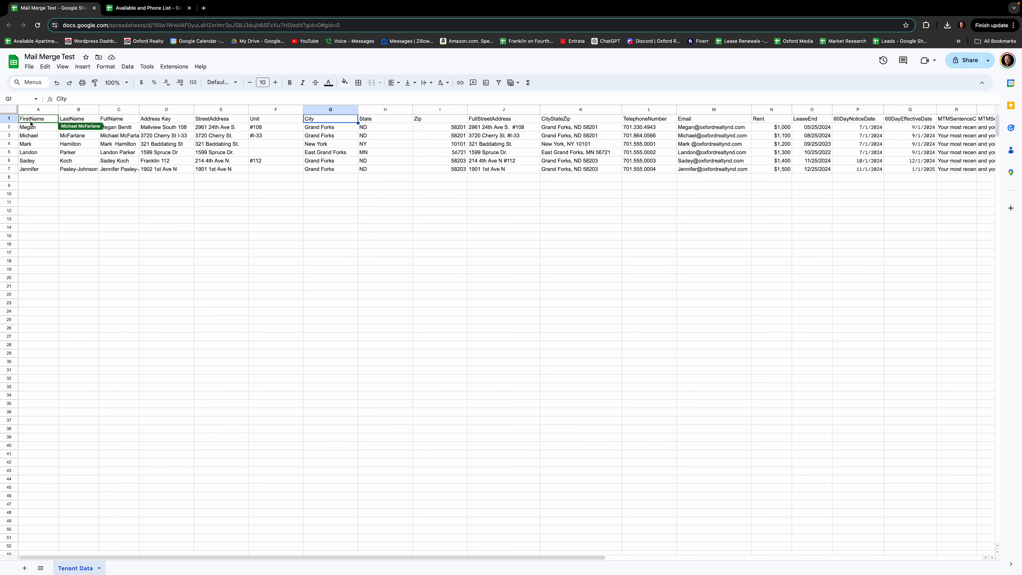
- Compare how the FirstName, FullName and Address Key column headers are written in the Tenant Data sheet
left_click(21, 121)
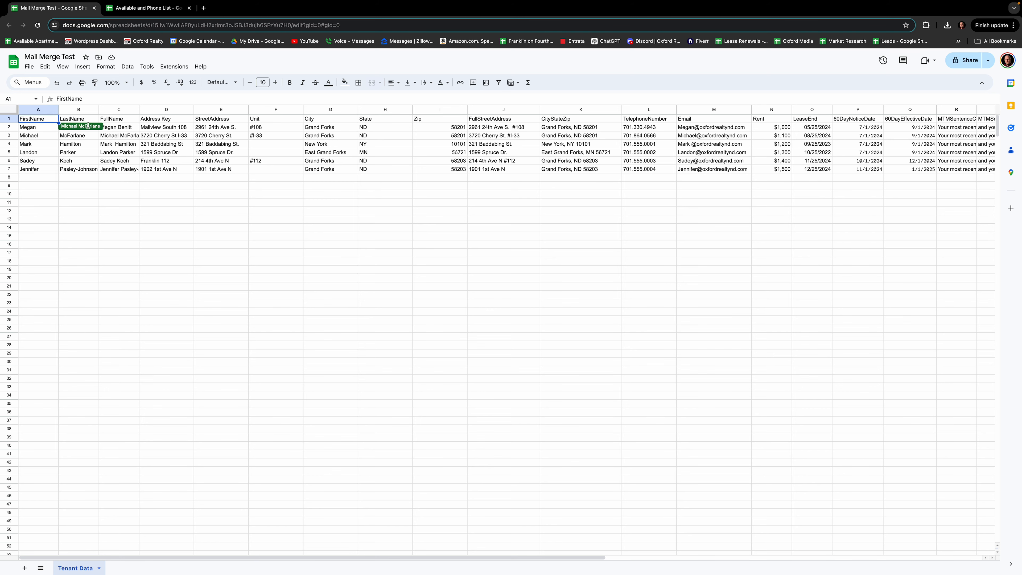
left_click(157, 121)
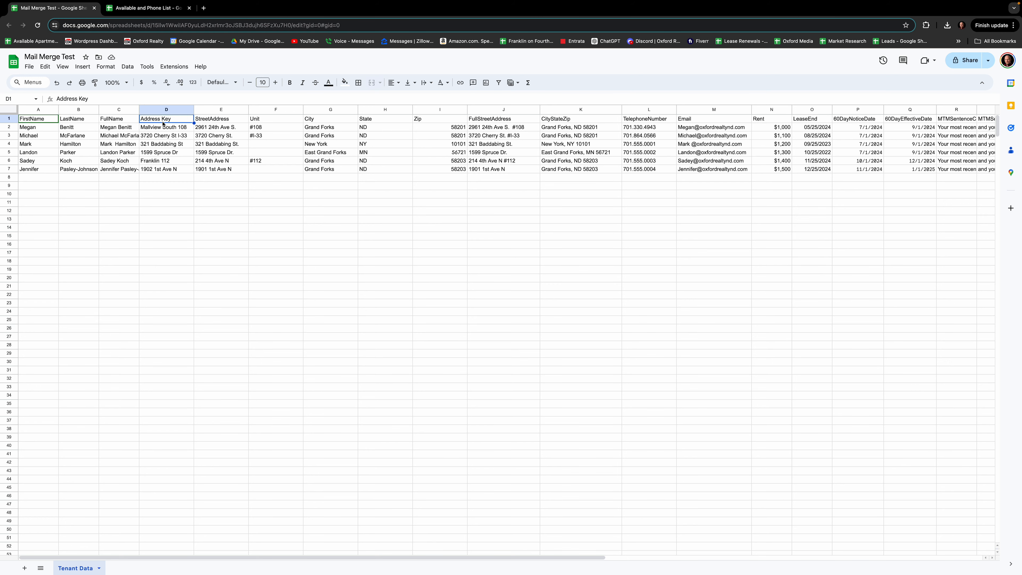
left_click(36, 120)
left_click(115, 120)
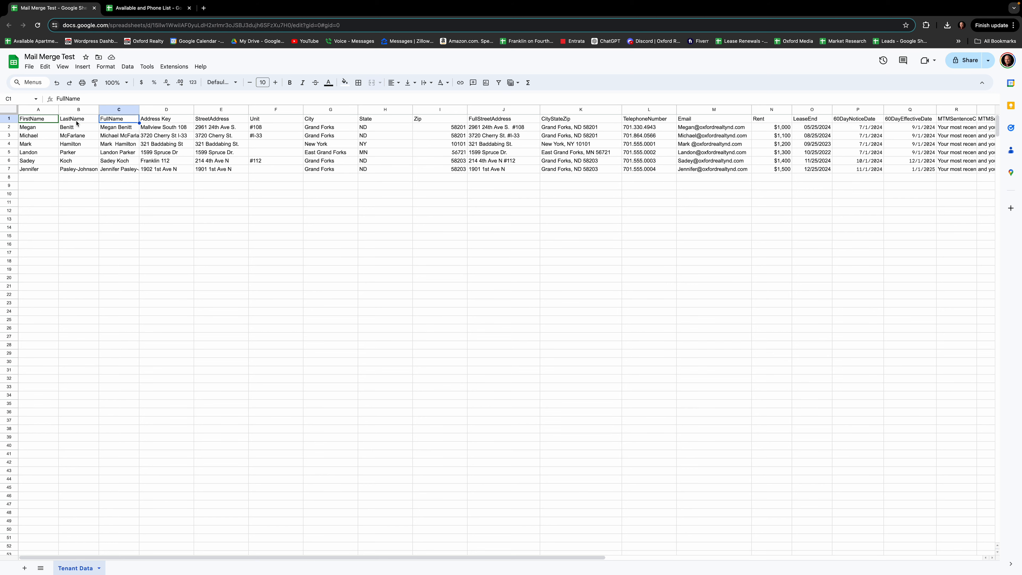
left_click(161, 120)
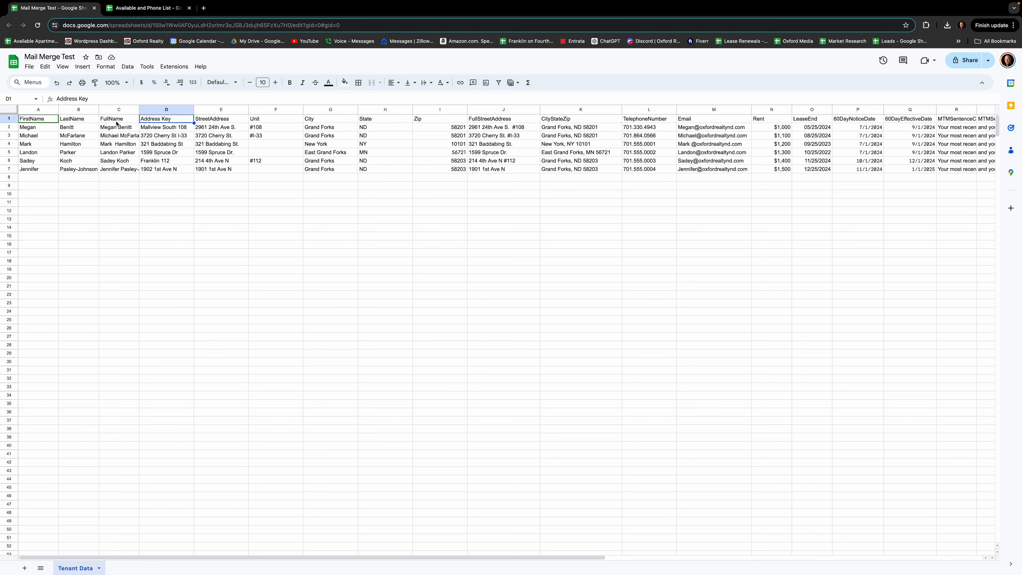
- Inspect the first tenant's StreetAddress and the Unit entries in rows 2, 3 and 6
left_click(212, 130)
left_click(270, 129)
left_click(267, 137)
left_click(264, 161)
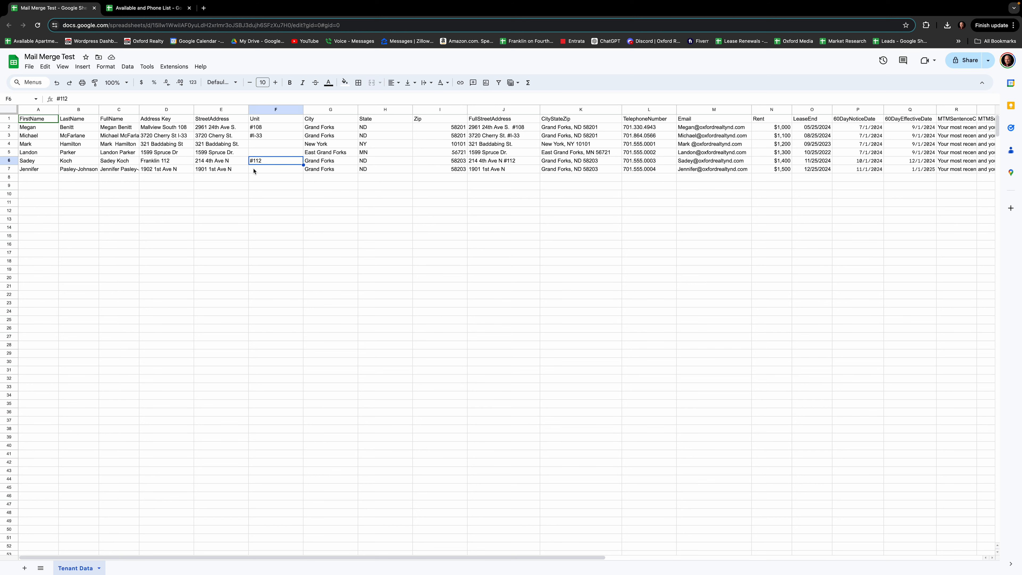
left_click(264, 137)
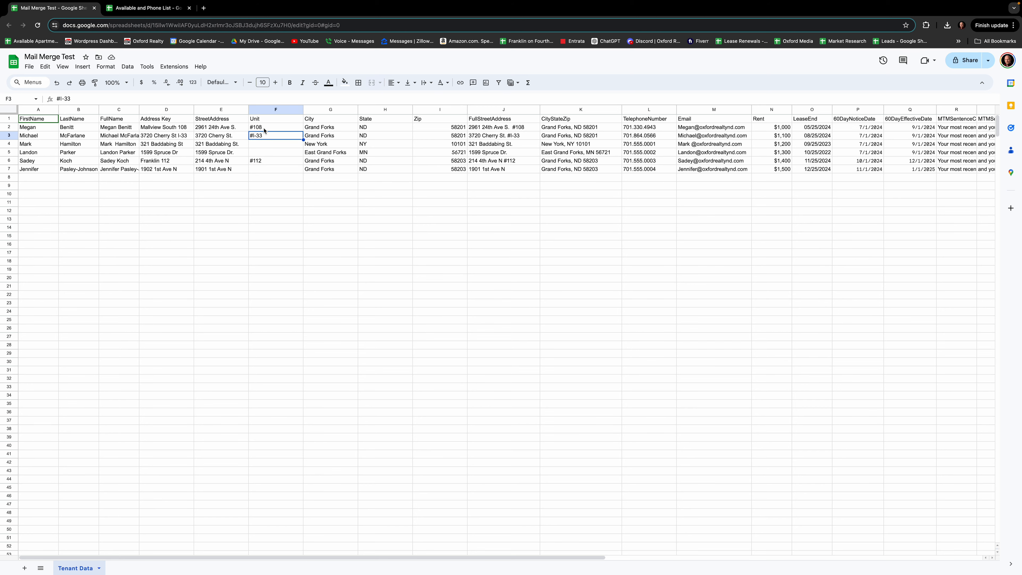
left_click(264, 129)
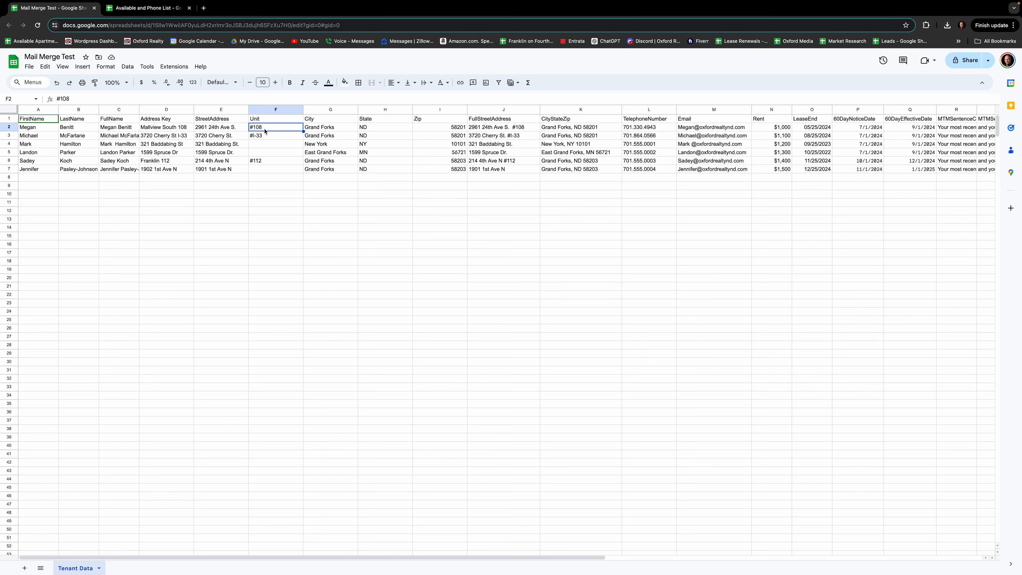
- Replace the Unit entry in row 2 with 108, without the number sign, and compare it with the row 6 Unit entry
type("108")
key("Return")
left_click(280, 128)
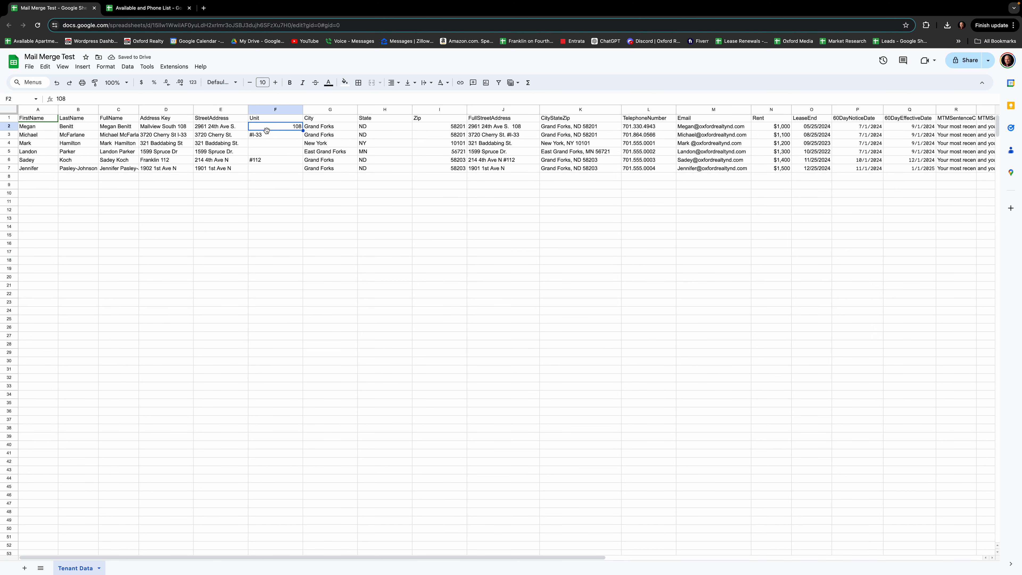
scroll(283, 139, "down", 1)
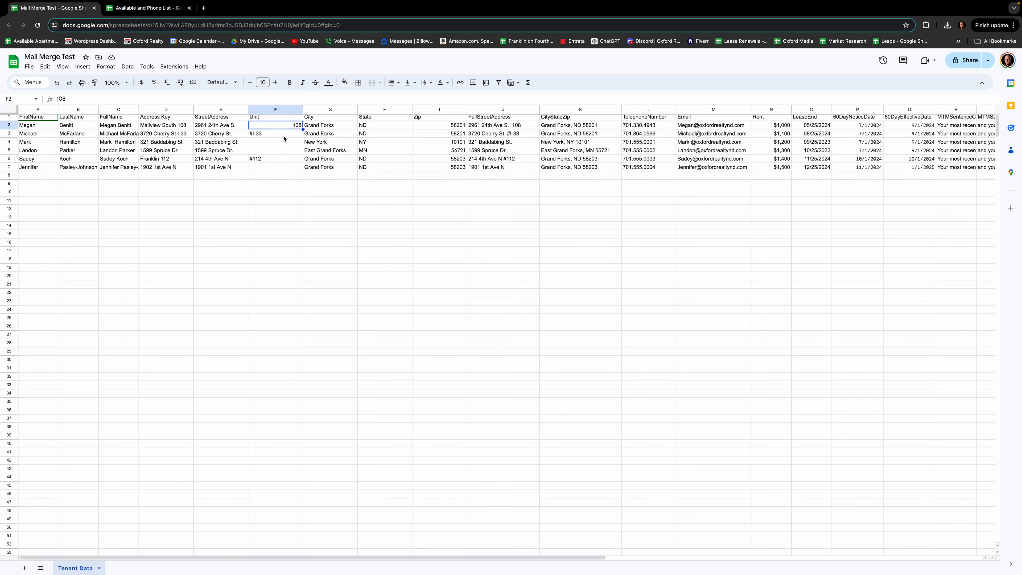
scroll(284, 132, "up", 1)
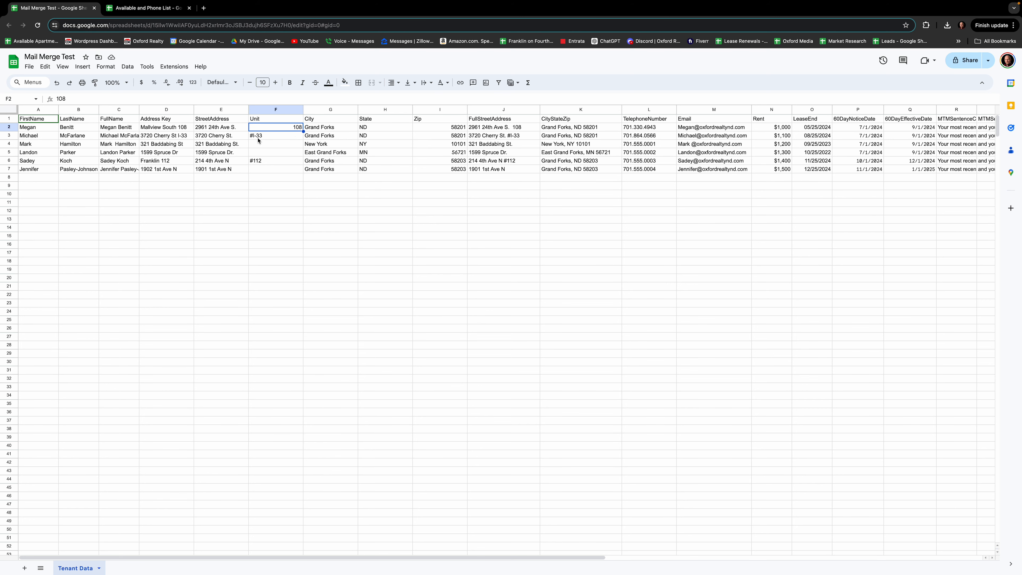
left_click(251, 164)
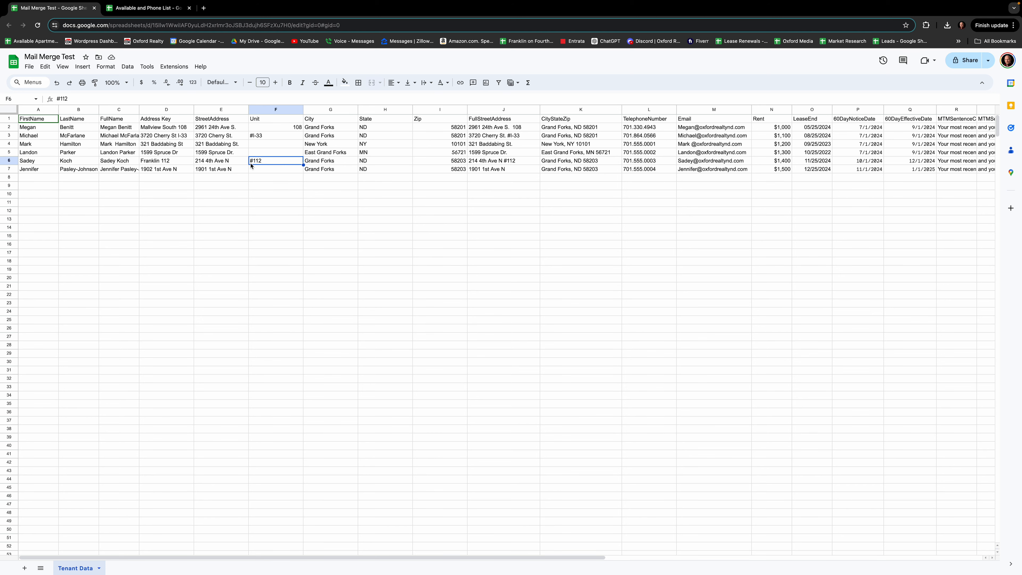
- Put the number sign back in front of the row 2 Unit entry so it reads #108
left_click(290, 129)
left_click(115, 100)
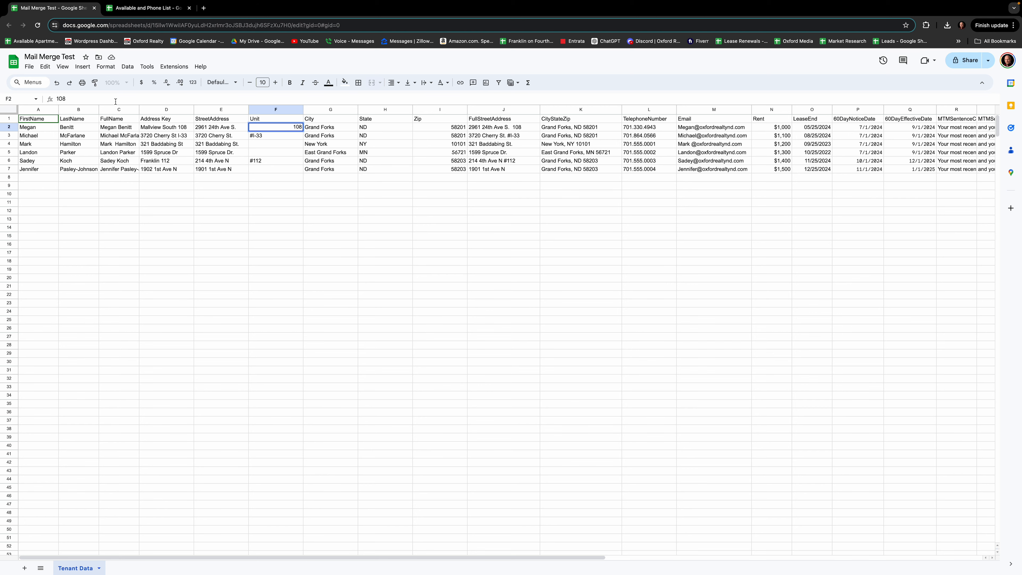
type("#")
key("Return")
left_click(263, 154)
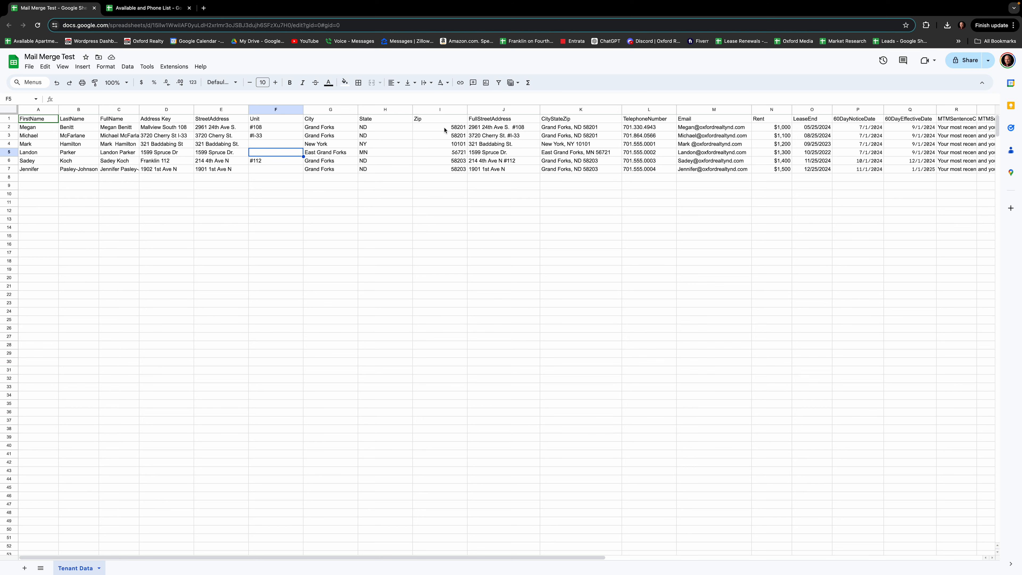
- Review the State and Zip entries, then inspect the FullStreetAddress formulas in rows 7 and 4 and the row 4 Unit cell
left_click(383, 128)
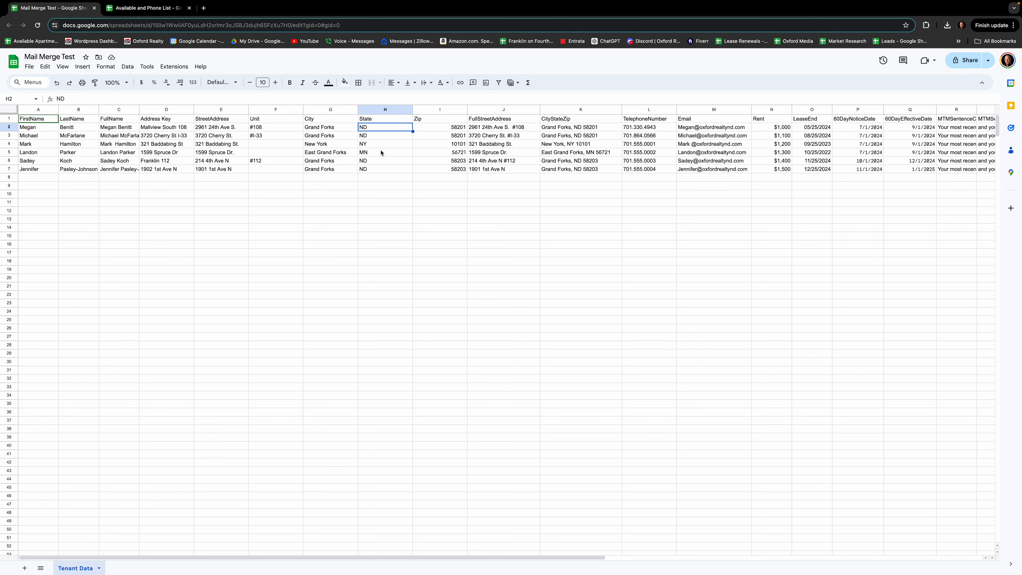
left_click(451, 129)
left_click(447, 137)
left_click(446, 145)
left_click(447, 154)
left_click(446, 161)
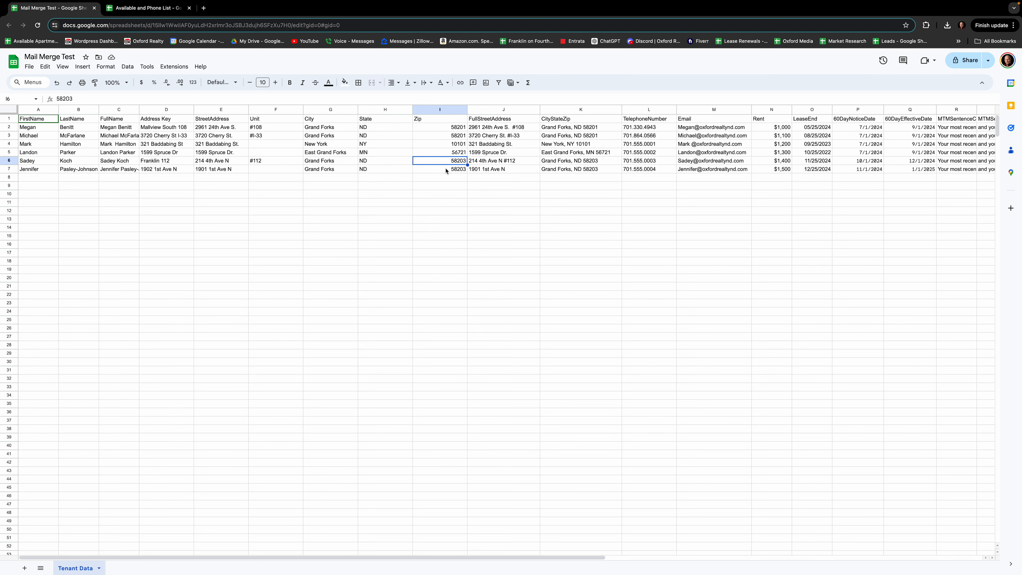
left_click(481, 171)
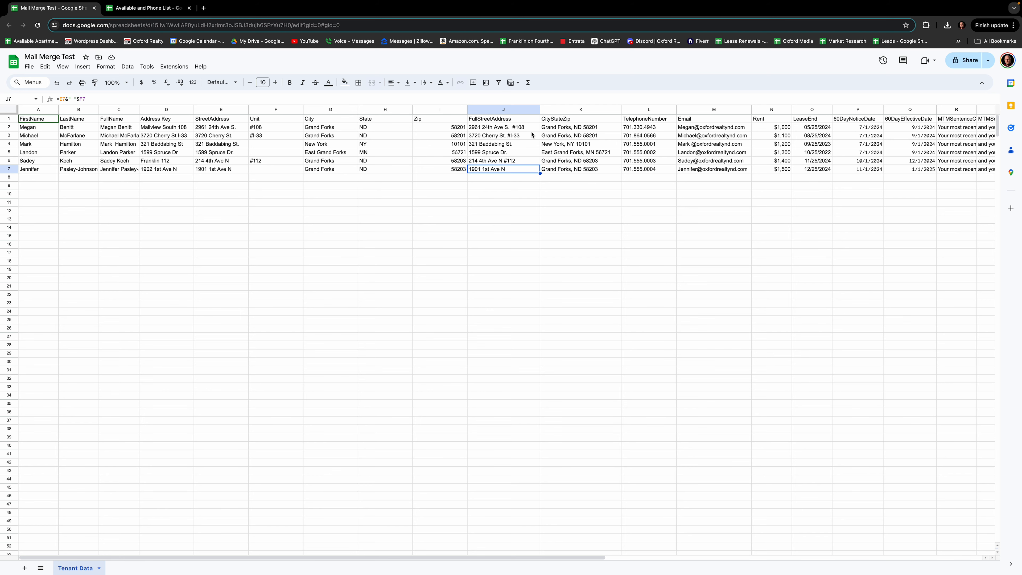
left_click(485, 143)
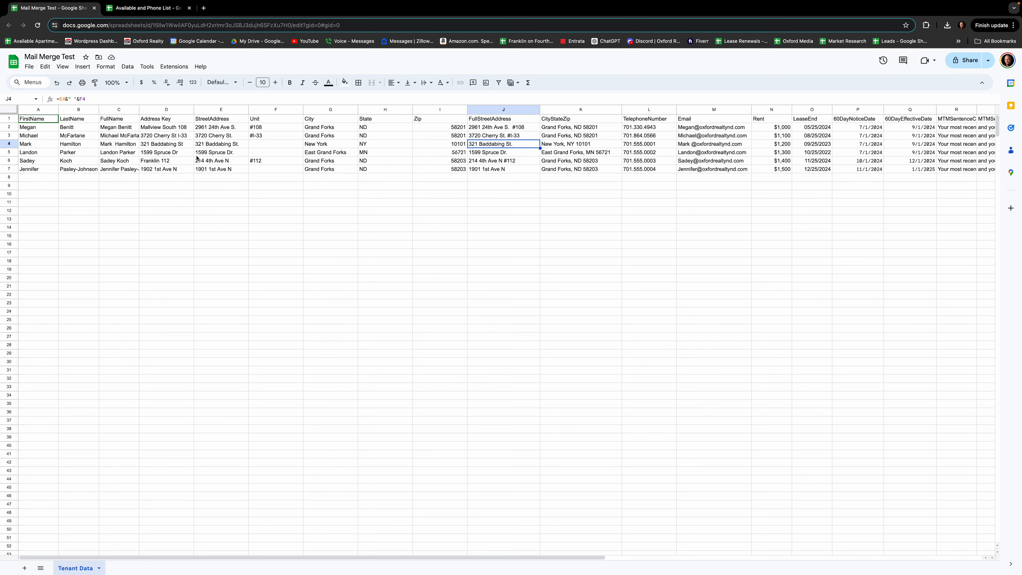
left_click(259, 146)
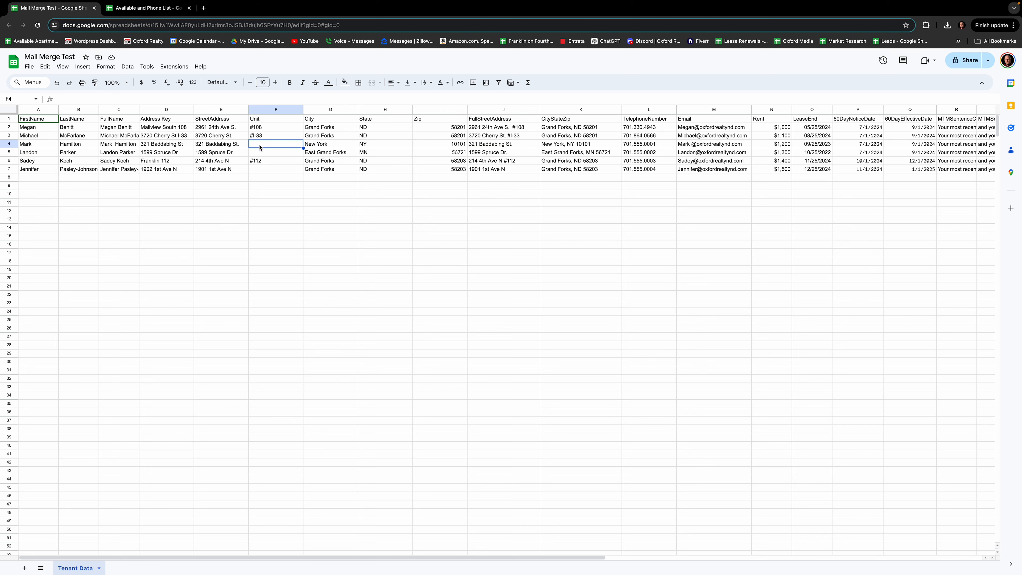
- Remove the number sign from the row 2 Unit entry and check how the row 2 FullStreetAddress formula combines it
left_click(255, 128)
left_click(60, 99)
key("BackSpace")
key("Return")
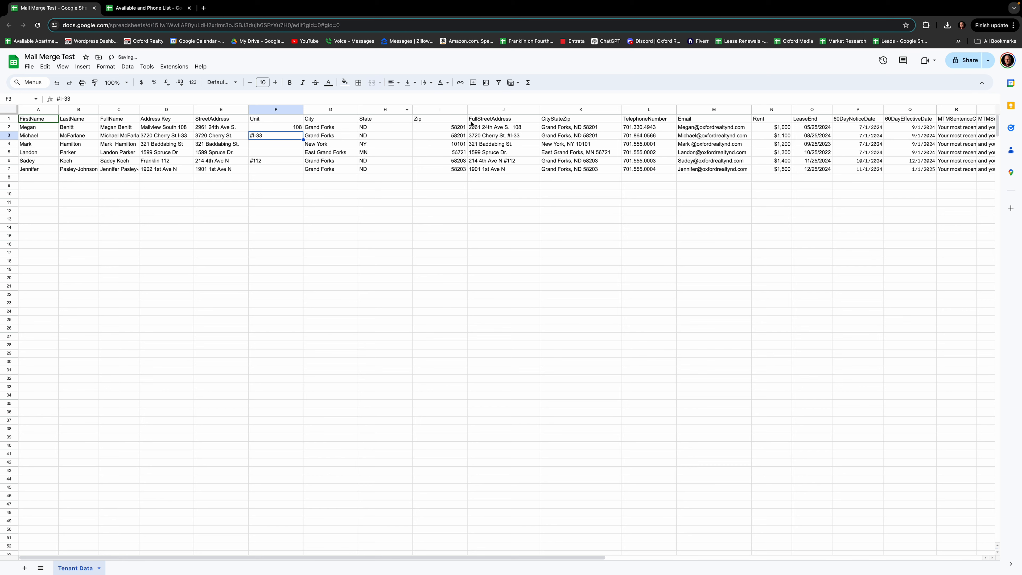
left_click(514, 128)
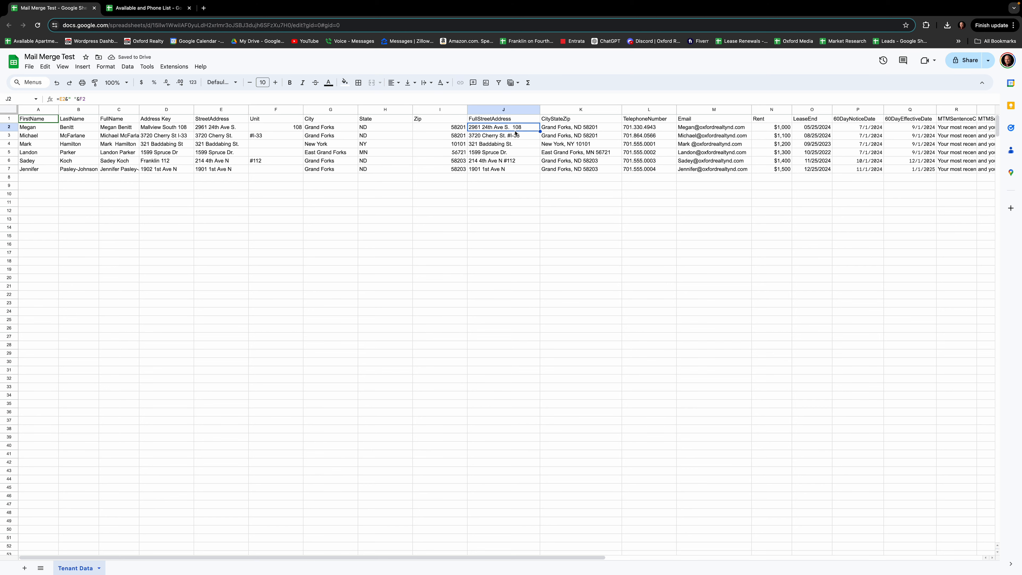
left_click(278, 129)
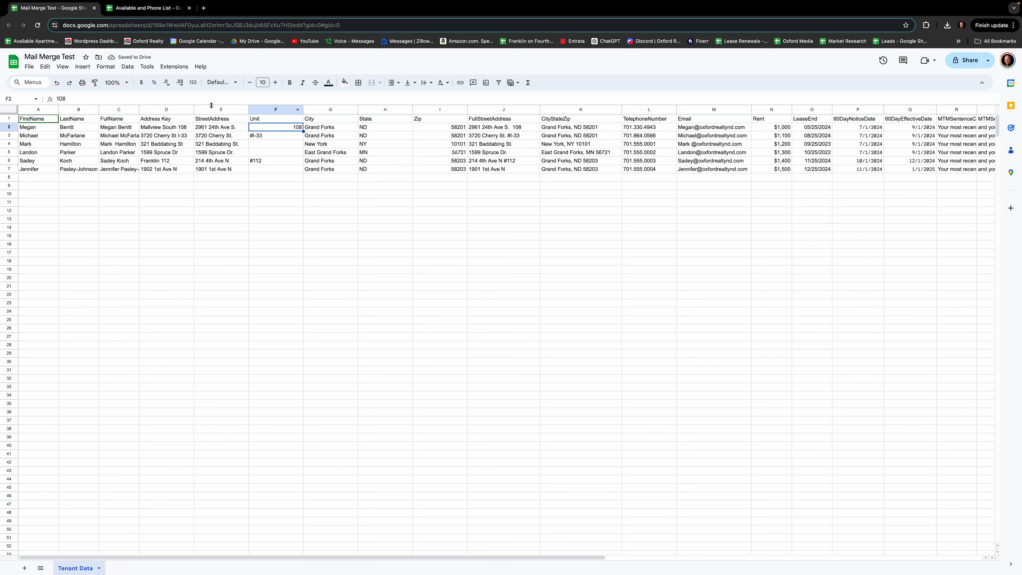
left_click(515, 130)
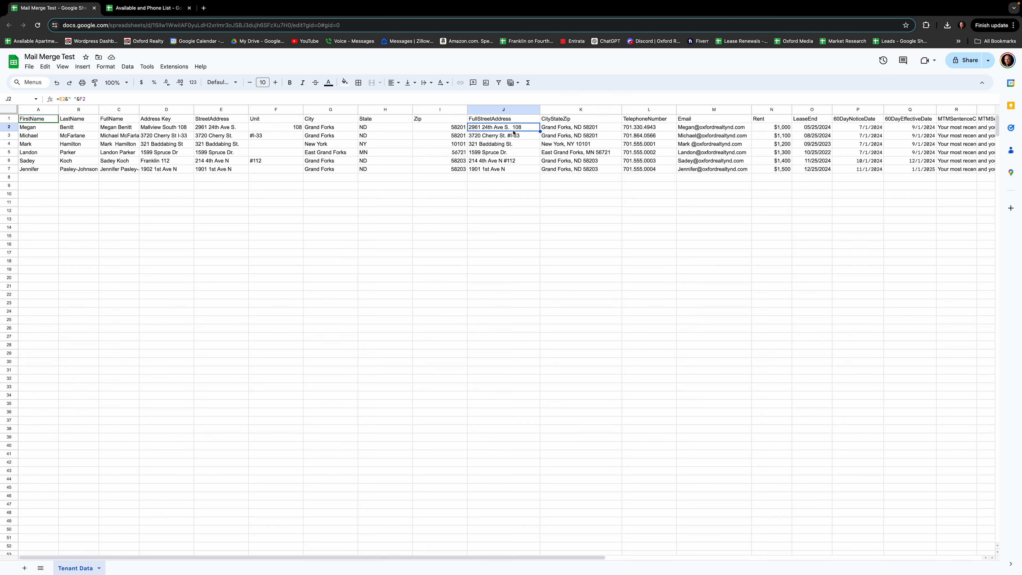
- Restore the row 2 Unit entry to #108 by adding the number sign before the existing digits
left_click(284, 129)
left_click(62, 99)
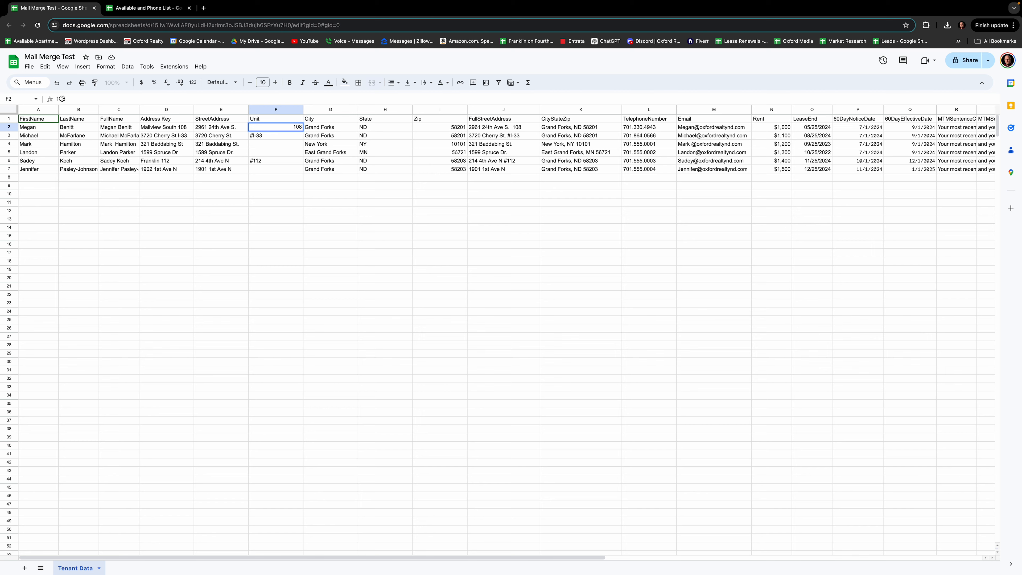
type("#")
key("Return")
- Enter a lone # in the empty Unit cell of row 4, then clear that cell again
left_click(273, 148)
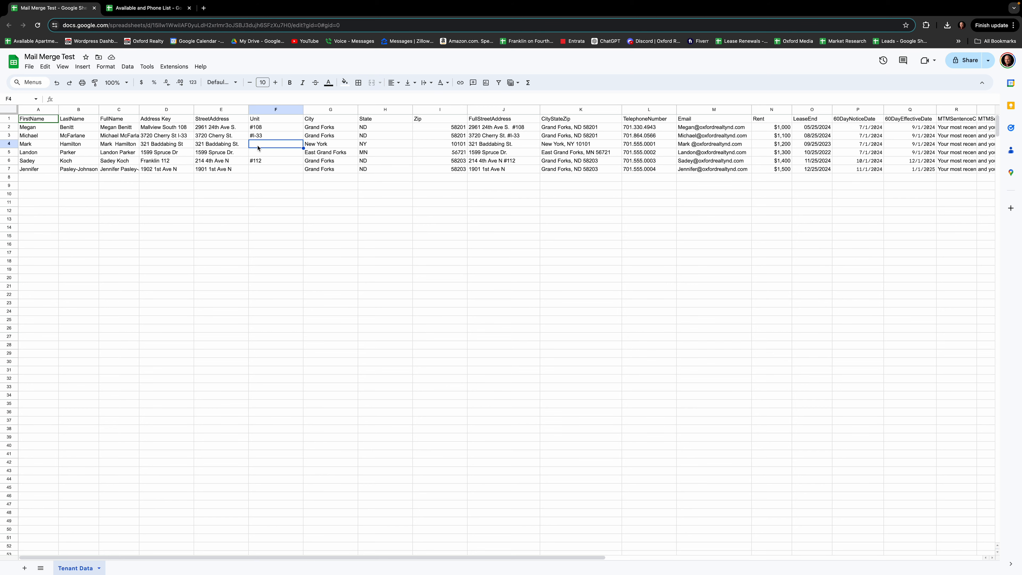
type("#")
key("Return")
left_click(273, 145)
key("Delete")
- Examine the 60DayNoticeDate formulas in rows 2 to 7 and the 60DayEffectiveDate formula in row 2
scroll(635, 139, "right", 5)
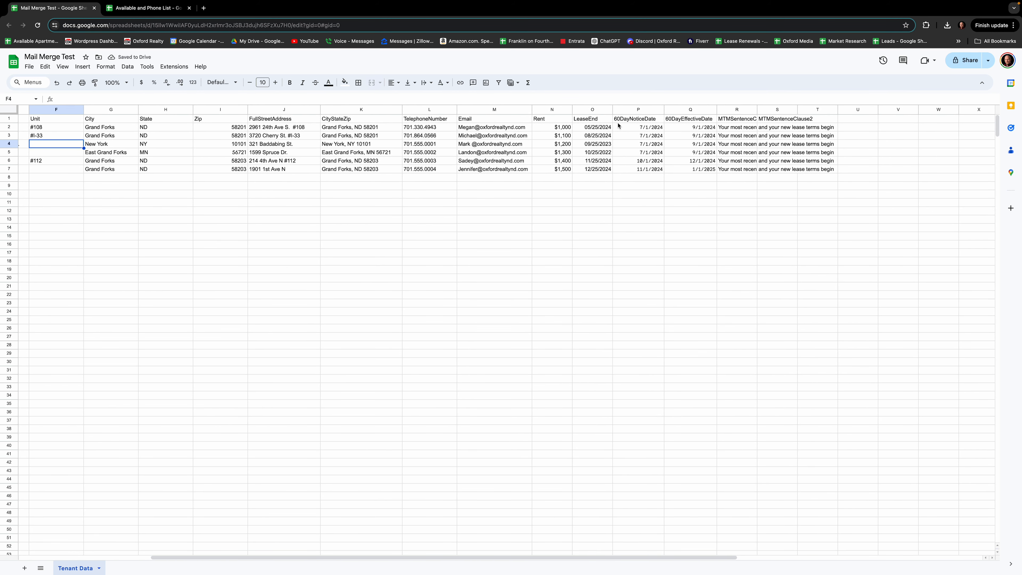
left_click(635, 128)
left_click(637, 137)
left_click(638, 147)
left_click(638, 154)
left_click(638, 162)
left_click(639, 170)
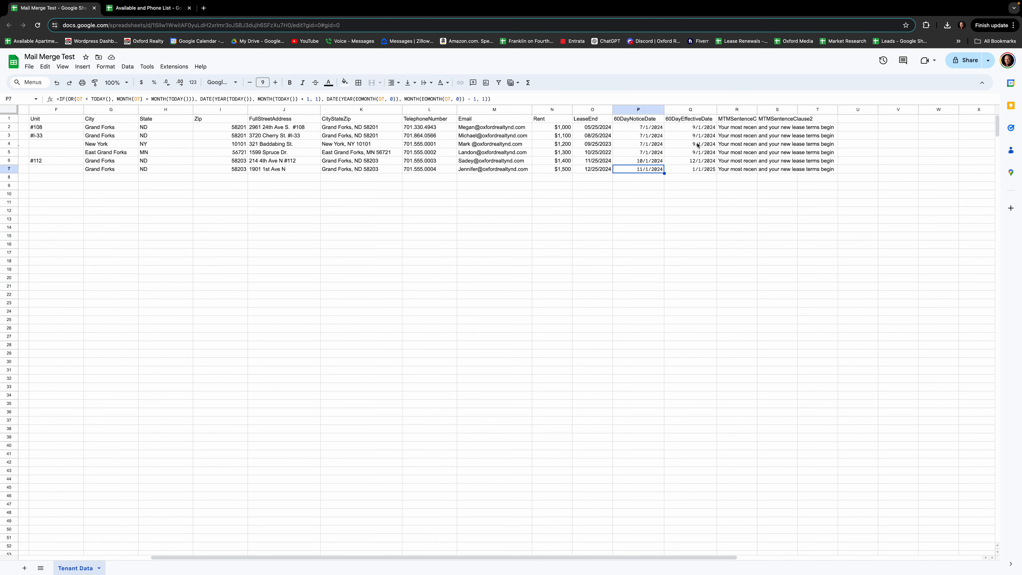
left_click(691, 128)
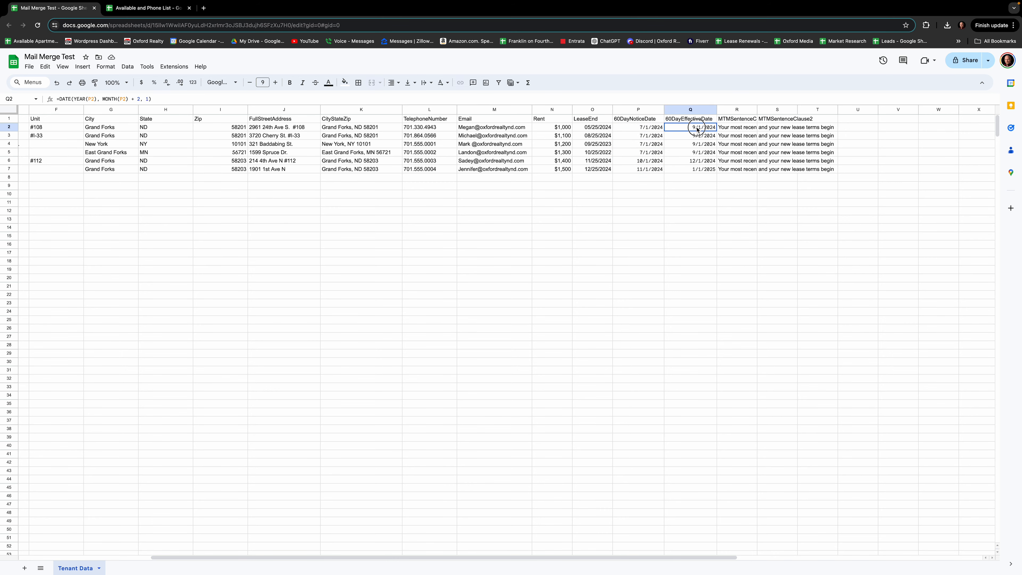
- Read the row 2 texts in both month-to-month sentence clause columns and recheck the 60DayEffectiveDate formula without changing anything
left_click(736, 121)
left_click(735, 129)
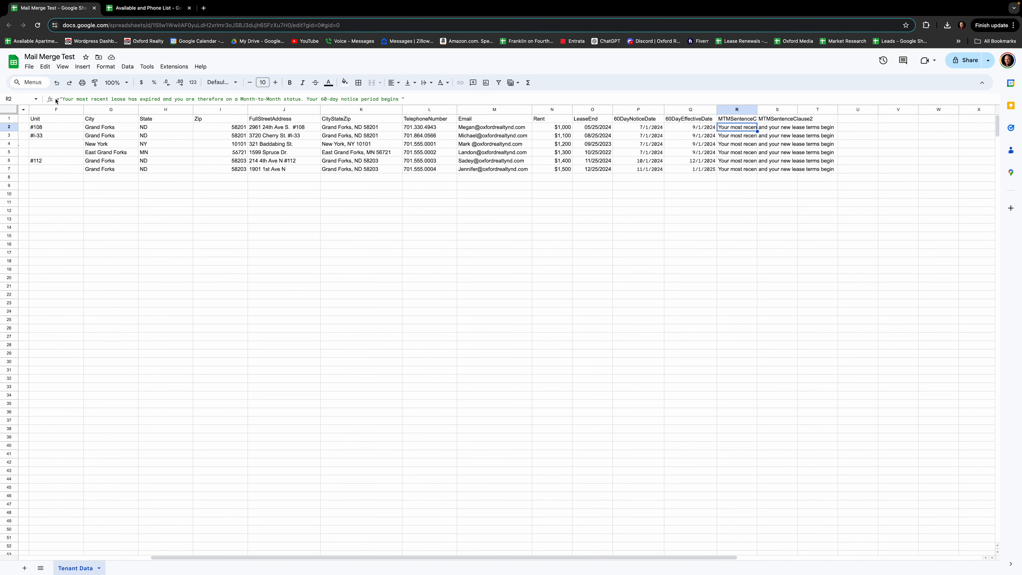
left_click(88, 101)
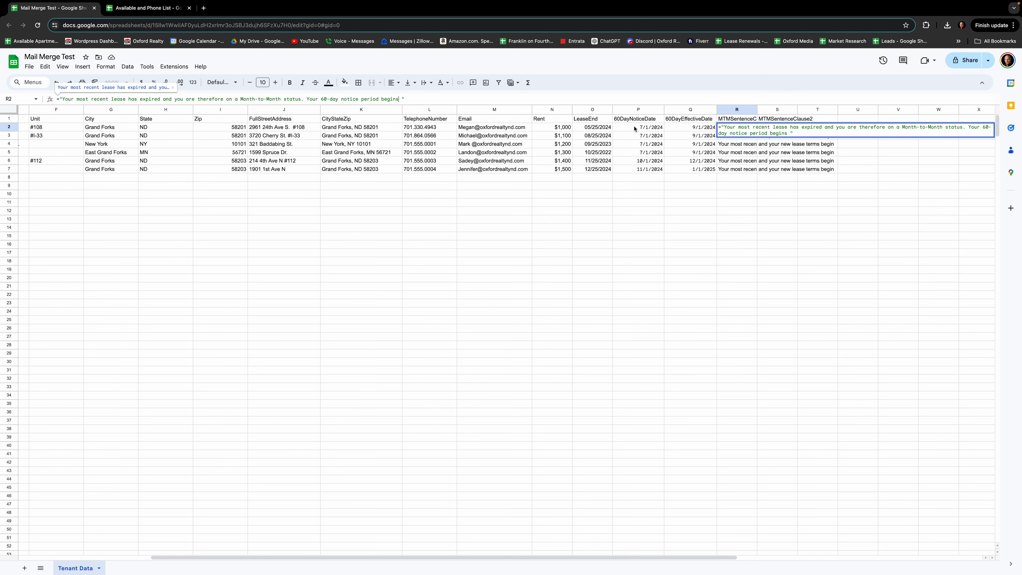
key("Escape")
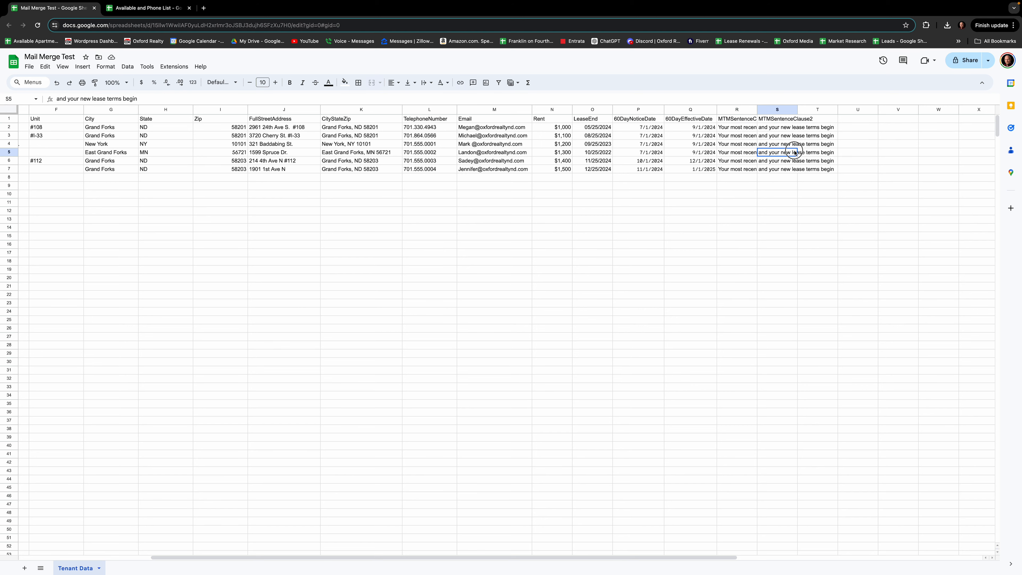
left_click(787, 127)
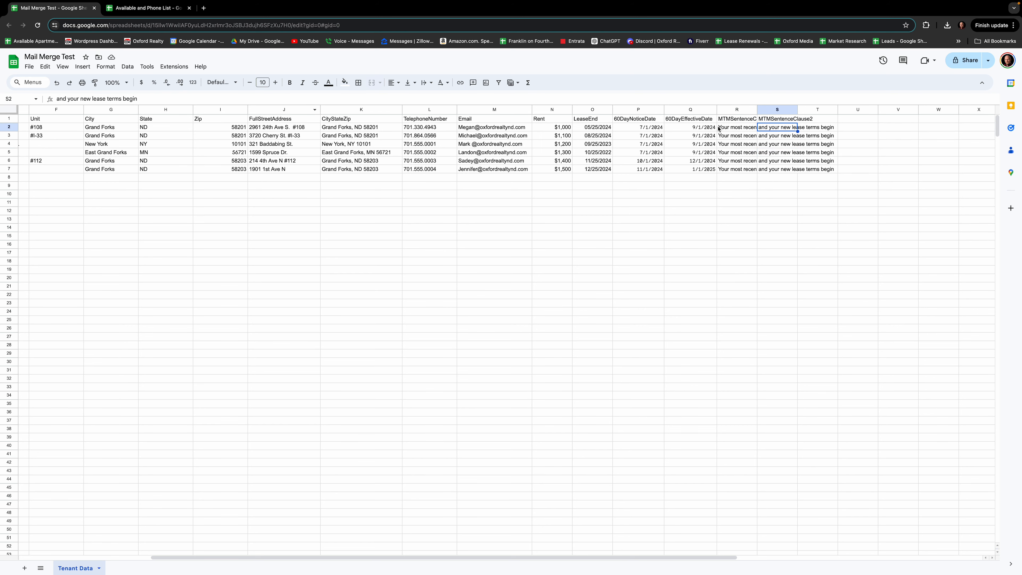
left_click(709, 128)
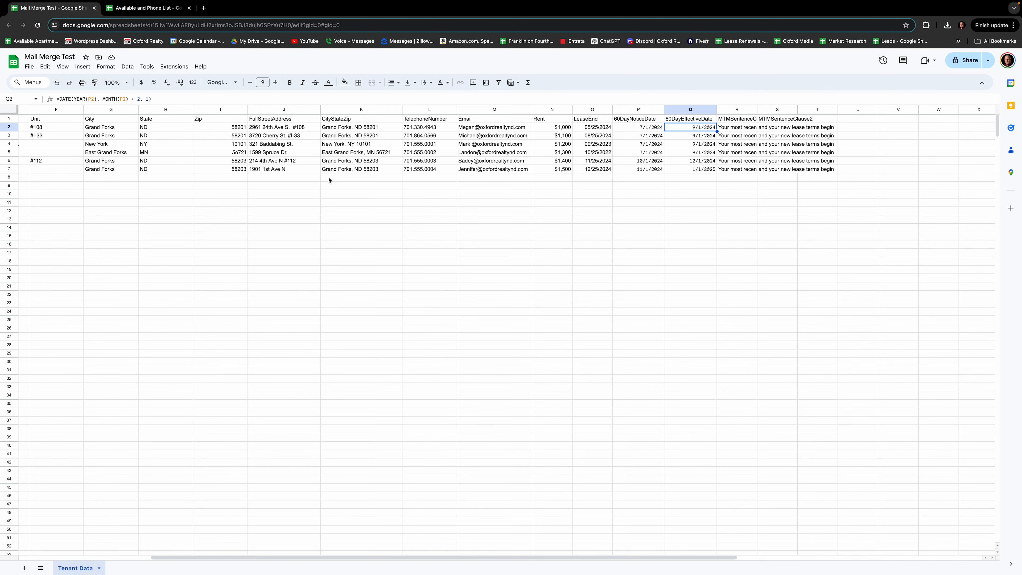
- Download the Mail Merge Test spreadsheet in Microsoft Excel (.xlsx) format
scroll(288, 186, "left", 10)
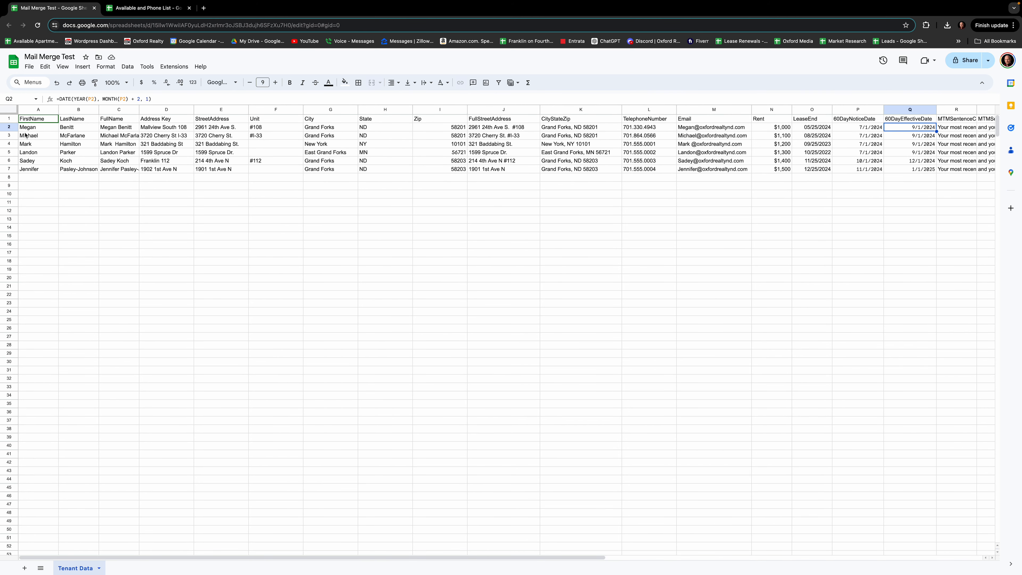
left_click(31, 122)
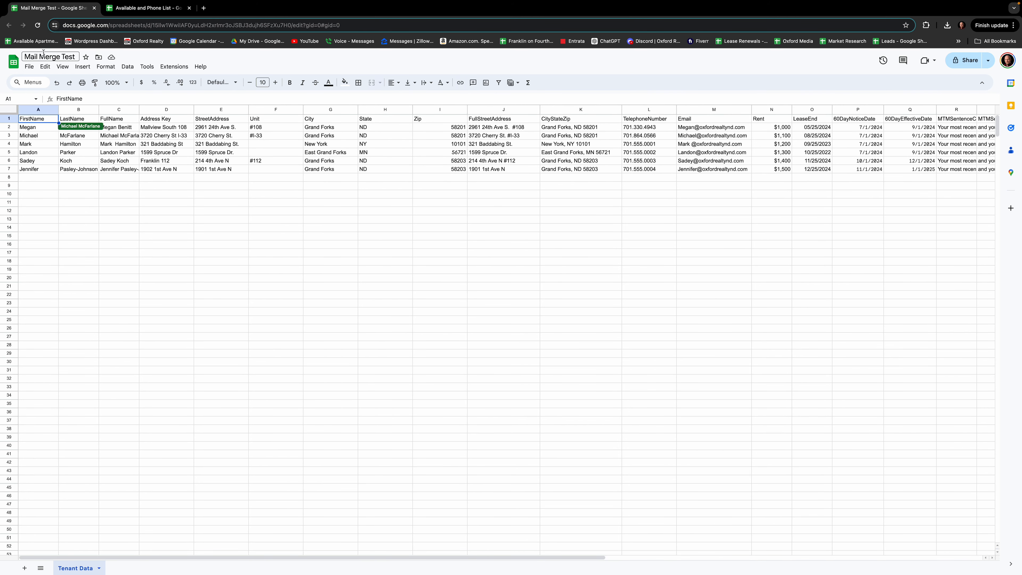
left_click(28, 67)
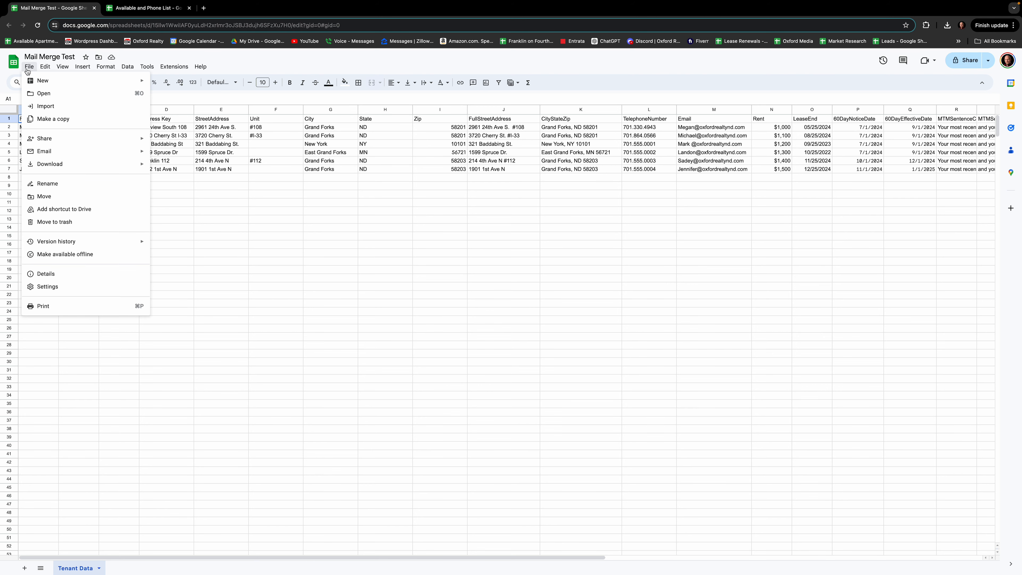
mouse_move(47, 166)
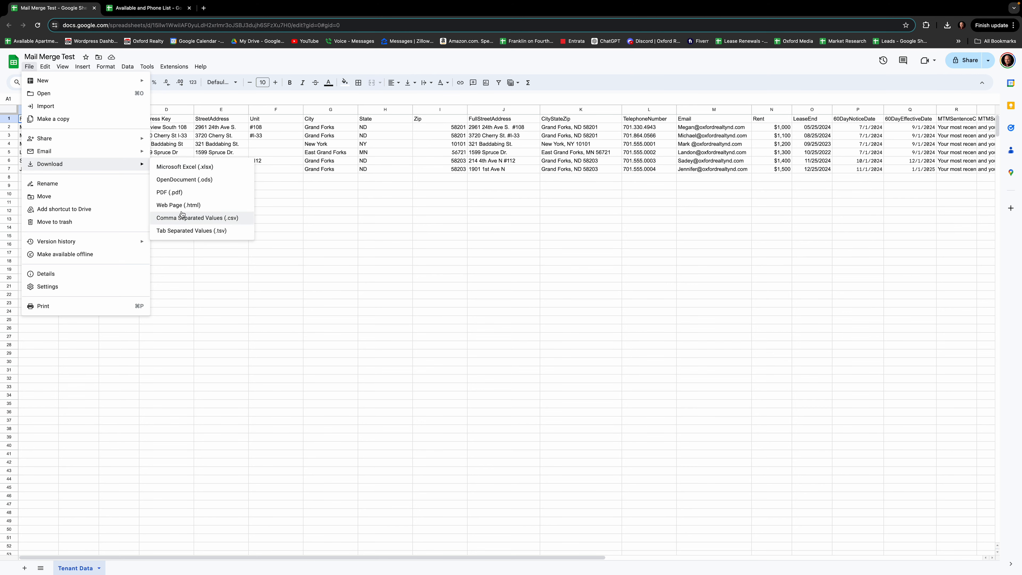
left_click(177, 171)
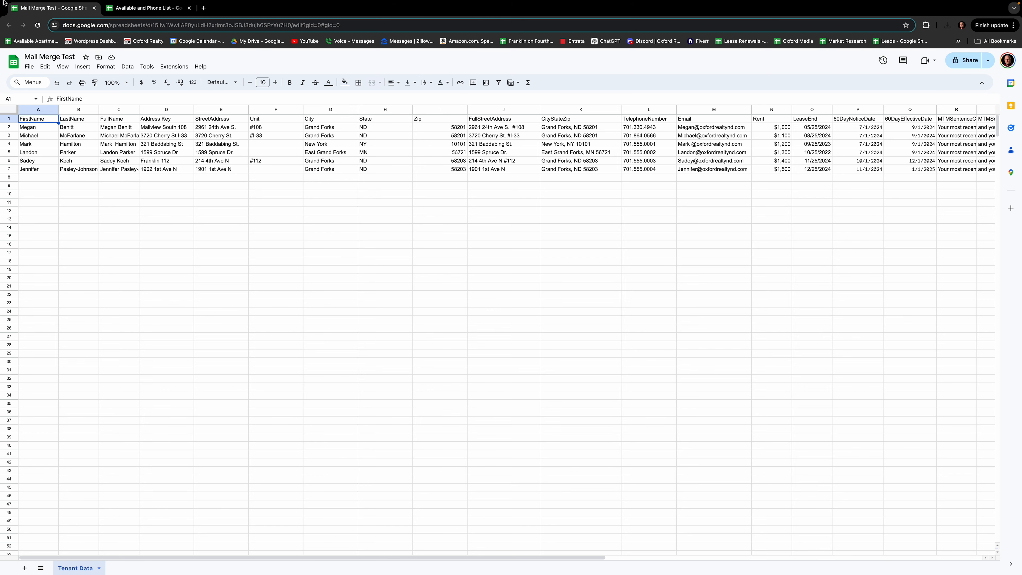
- Take the browser out of full screen, move its window aside and switch to the Mail Merge Demonstration Finished Template in Word
mouse_move(3, 4)
left_click(29, 17)
left_click_drag(517, 18, 398, 42)
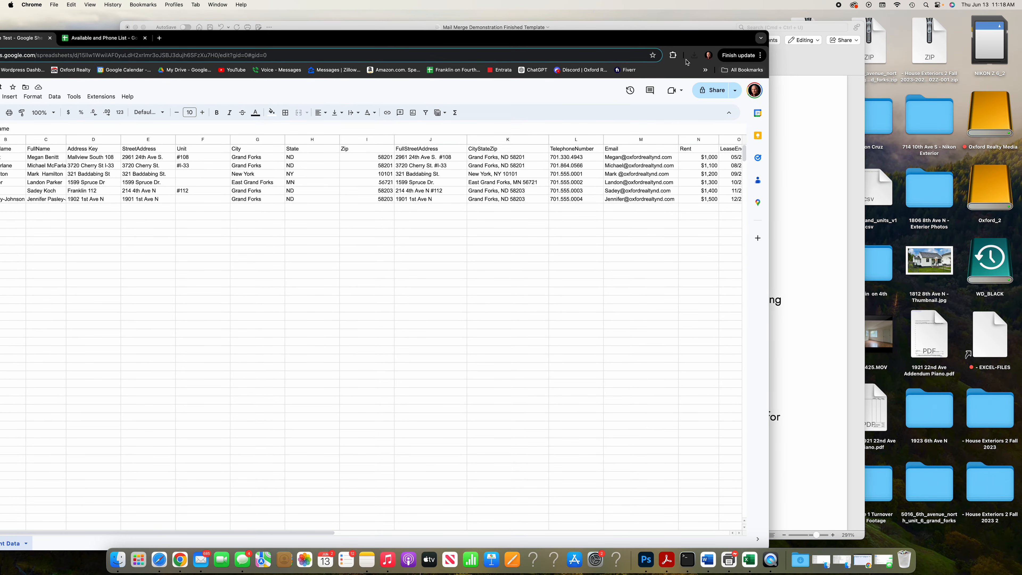
left_click(694, 57)
left_click(816, 79)
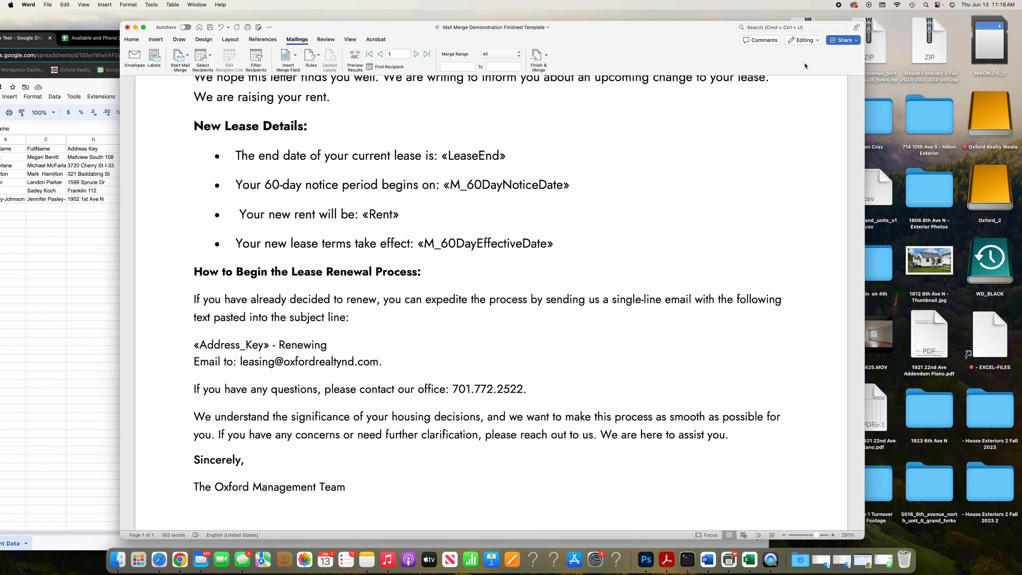
- Move the Word and Finder windows aside to expose the desktop, and select the Mail Merge Test folder there
left_click(885, 271)
left_click_drag(722, 27, 577, 26)
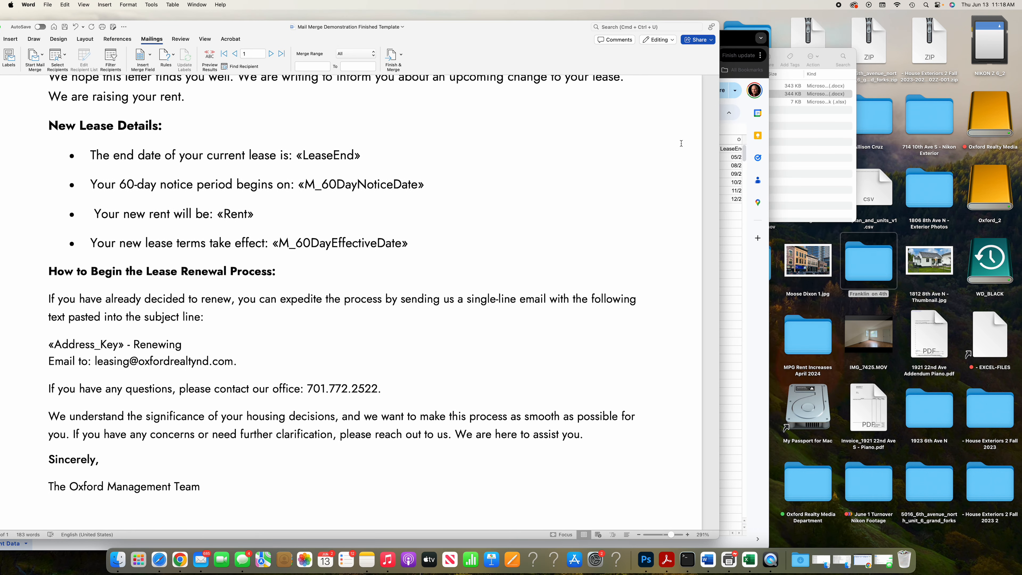
left_click_drag(803, 52, 633, 61)
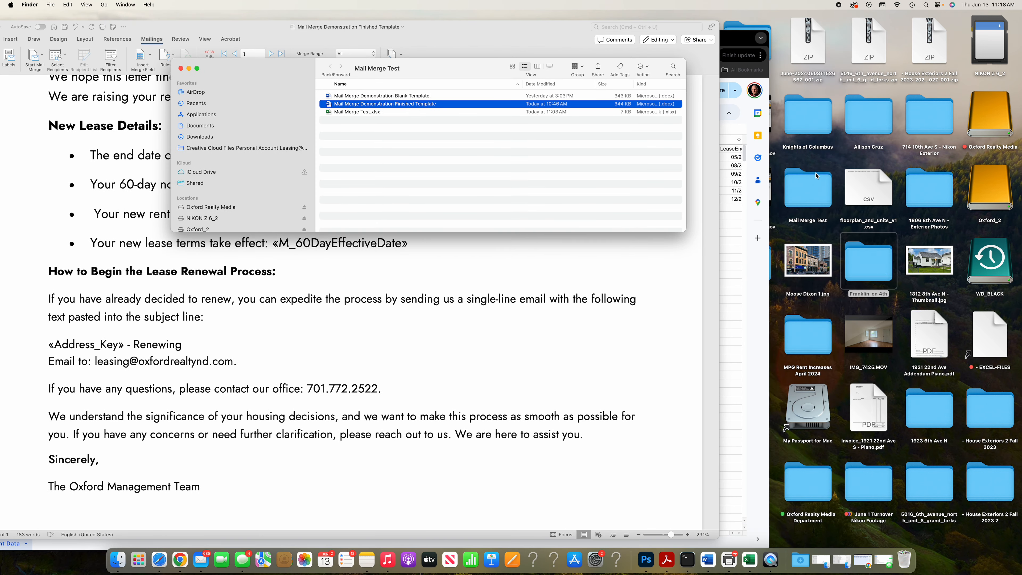
left_click(810, 191)
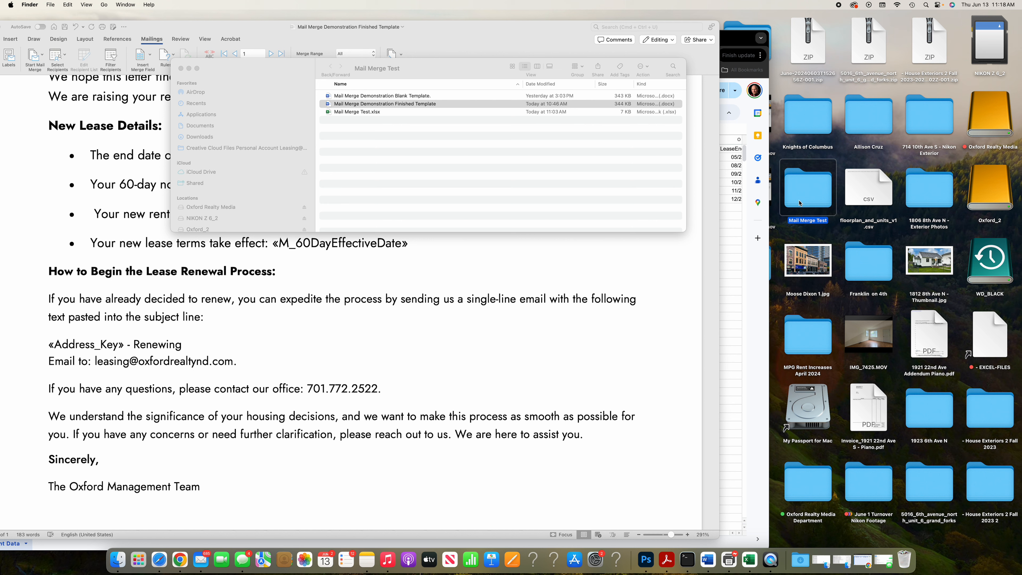
- Move the old Mail Merge Test.xlsx in the Mail Merge Test folder to the trash
right_click(349, 113)
left_click(346, 113)
left_click(346, 113)
right_click(347, 113)
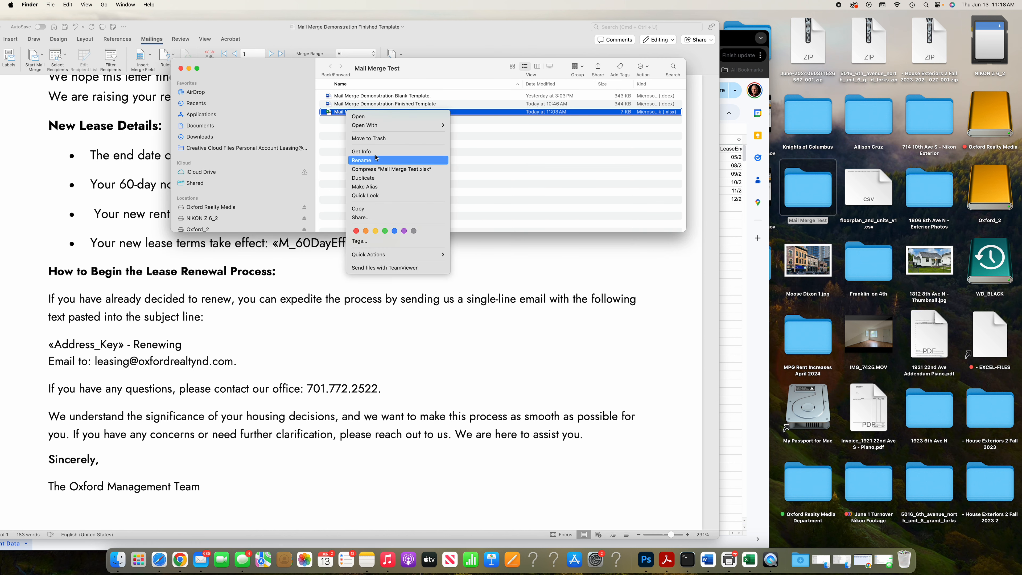
left_click(376, 139)
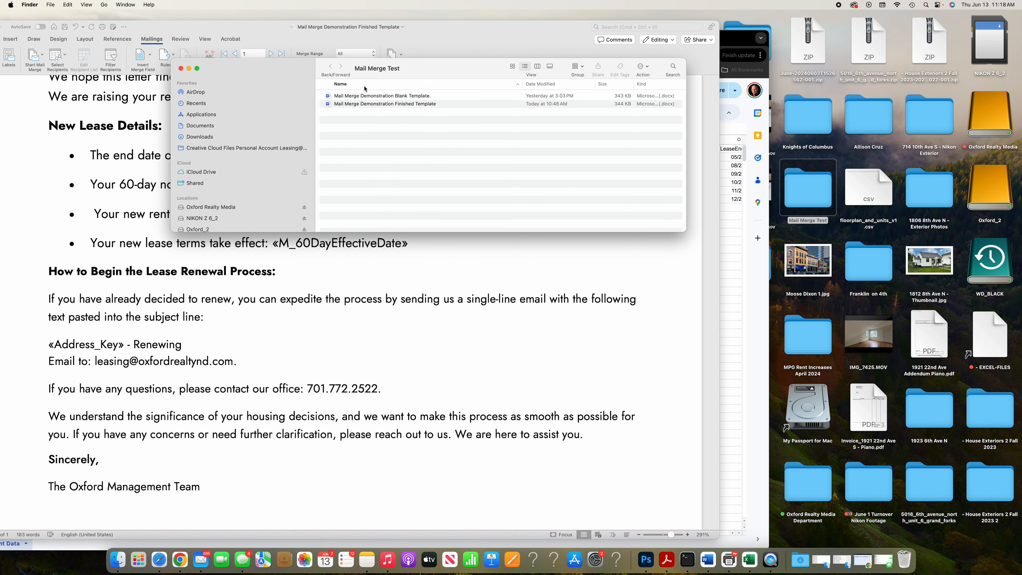
- Switch to Chrome, move the newly downloaded spreadsheet into the Mail Merge Test folder on the desktop and open that folder
left_click(742, 45)
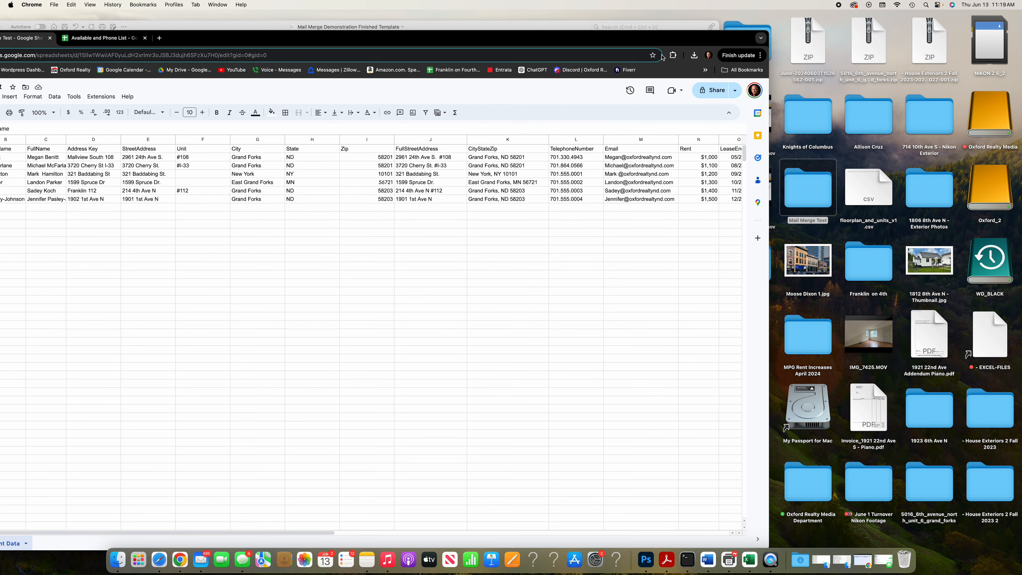
left_click(694, 55)
left_click_drag(630, 93, 811, 195)
double_click(811, 195)
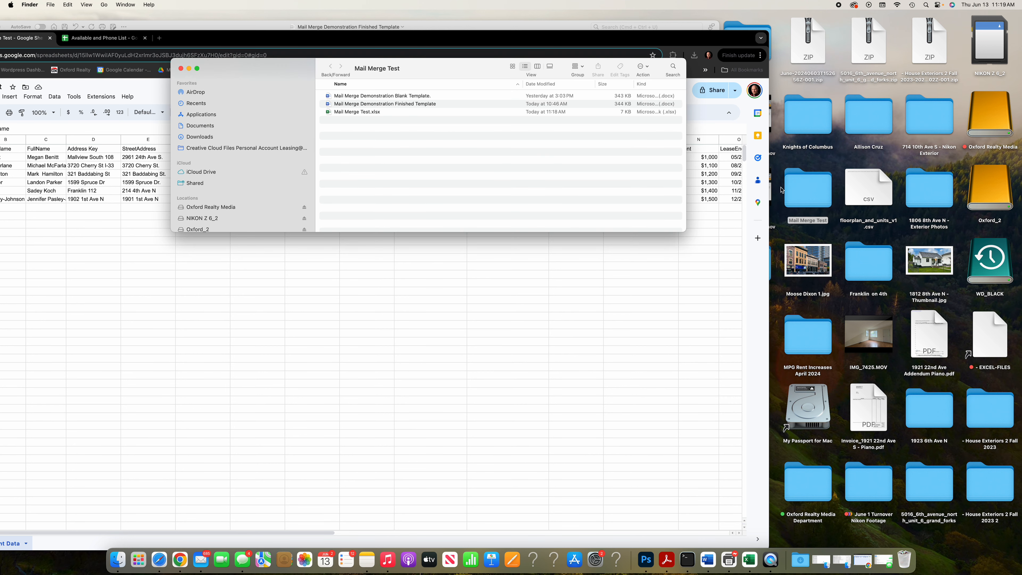
- Open the Mail Merge Demonstration Blank Template document from the Mail Merge Test folder in Word
left_click(376, 113)
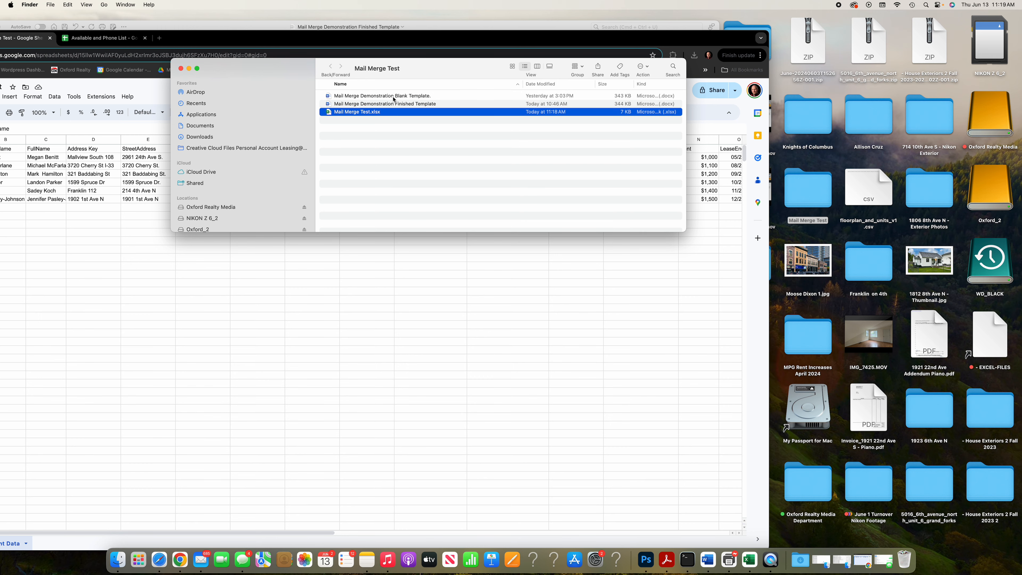
left_click(393, 97)
double_click(393, 98)
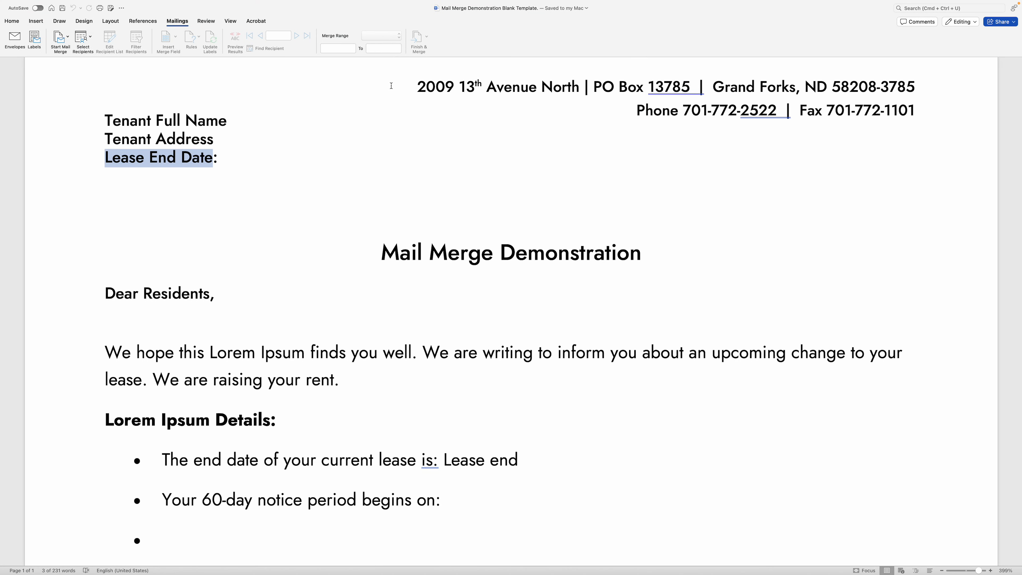
- Replace "Lorem Ipsum" in the letter's opening sentence with "letter"
scroll(343, 130, "down", 10)
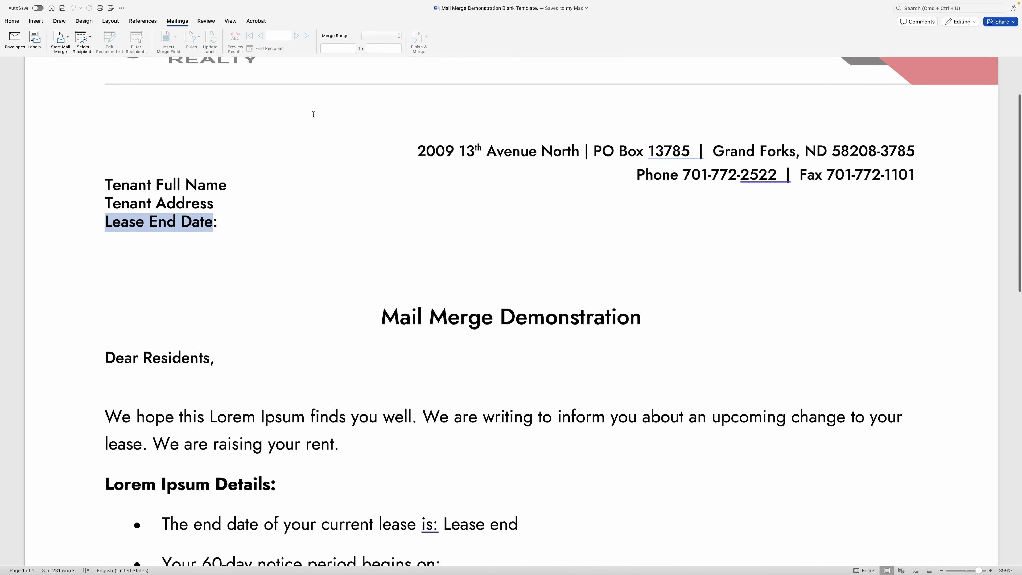
scroll(316, 119, "down", 4)
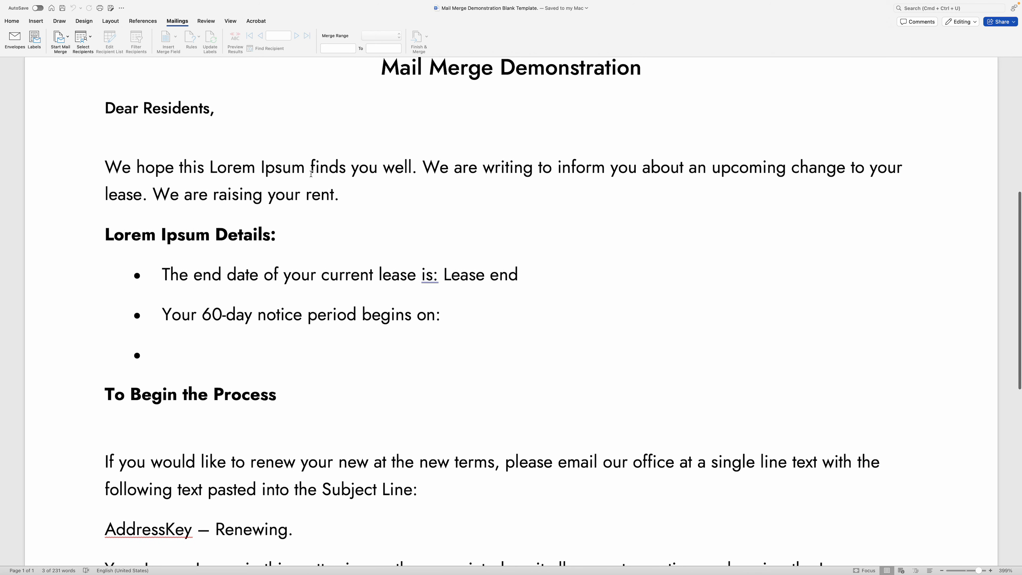
left_click_drag(309, 172, 221, 172)
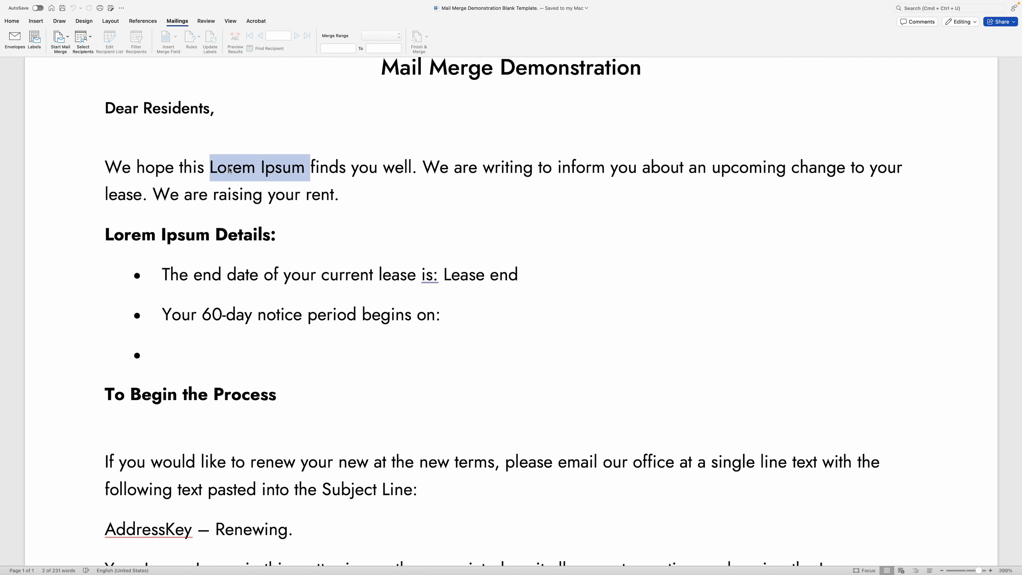
type("letter")
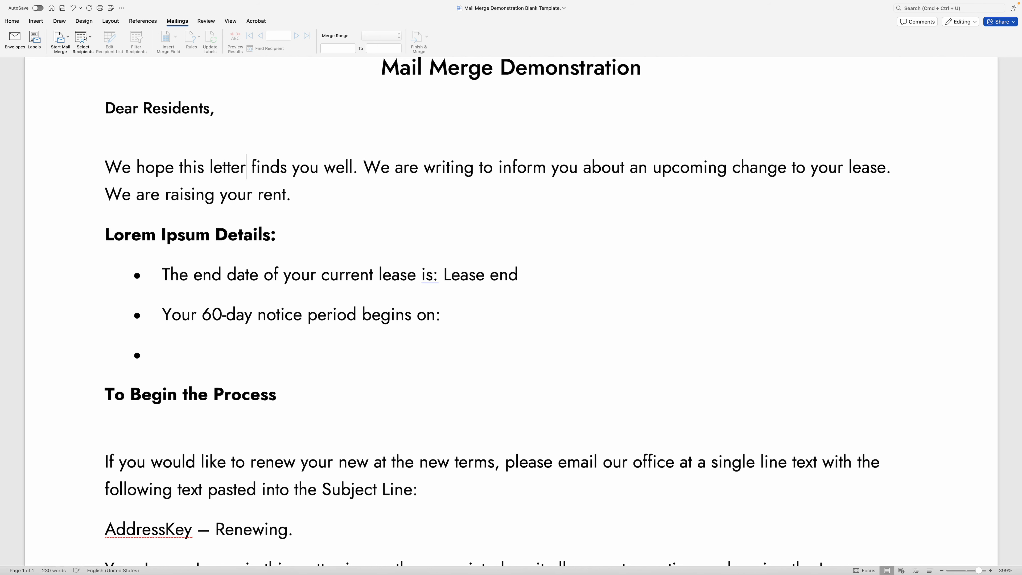
- Examine the Tenant Full Name and Tenant Address placeholders above the letter's title
scroll(339, 168, "up", 5)
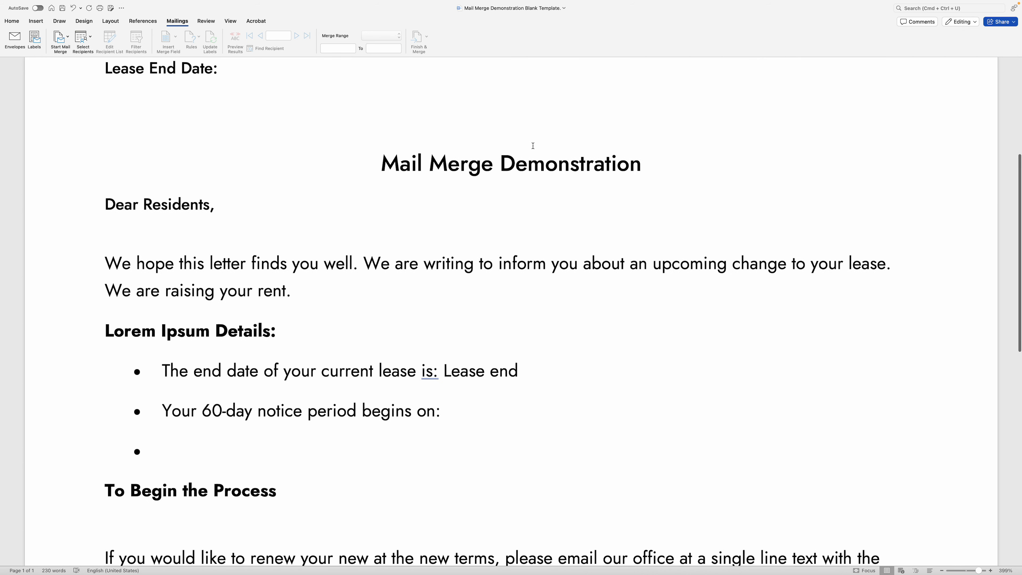
scroll(339, 169, "up", 3)
left_click_drag(237, 140, 115, 141)
scroll(124, 159, "down", 1)
left_click_drag(214, 159, 115, 160)
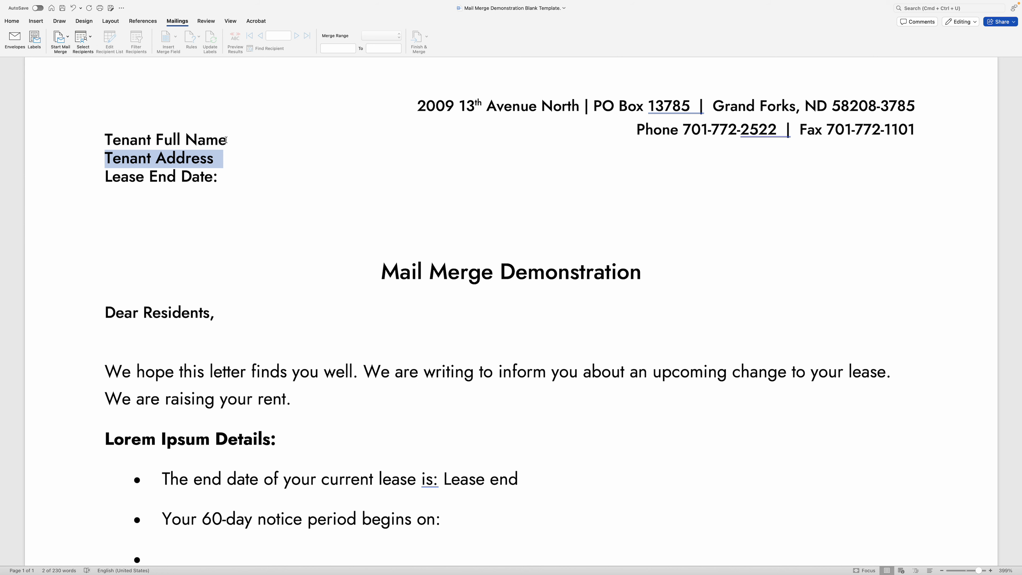
scroll(246, 132, "up", 5)
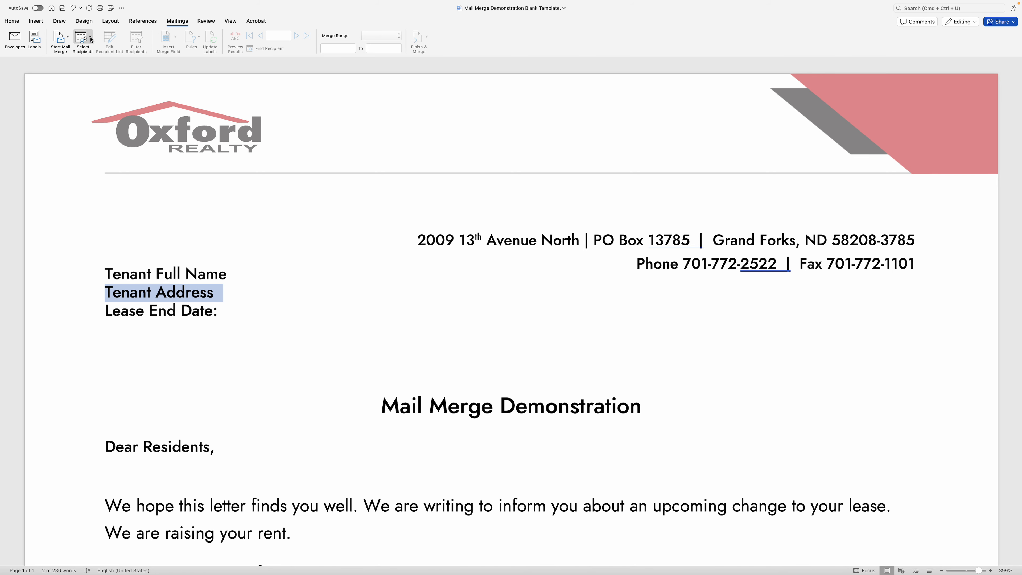
left_click(177, 21)
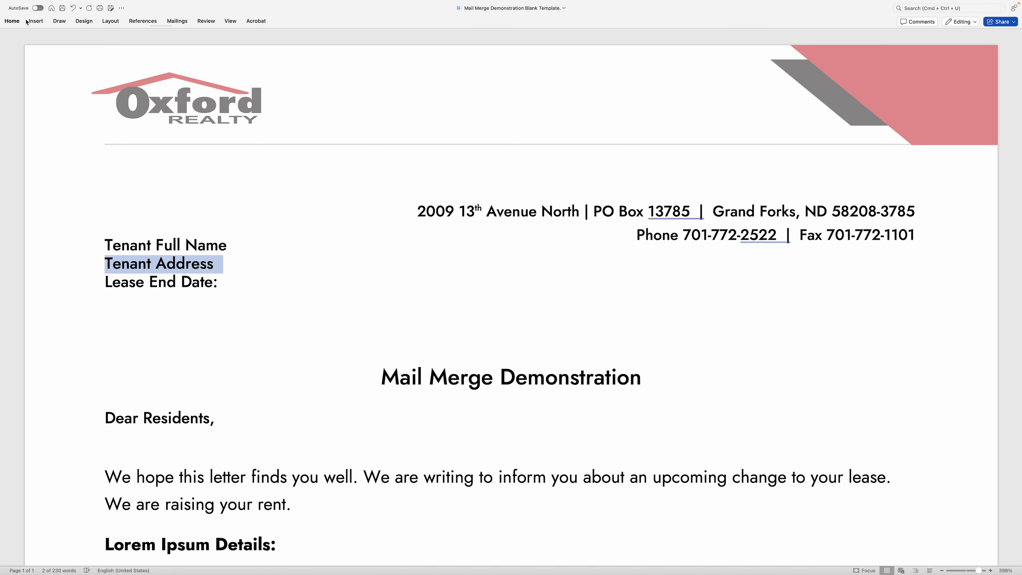
left_click(36, 23)
left_click(61, 22)
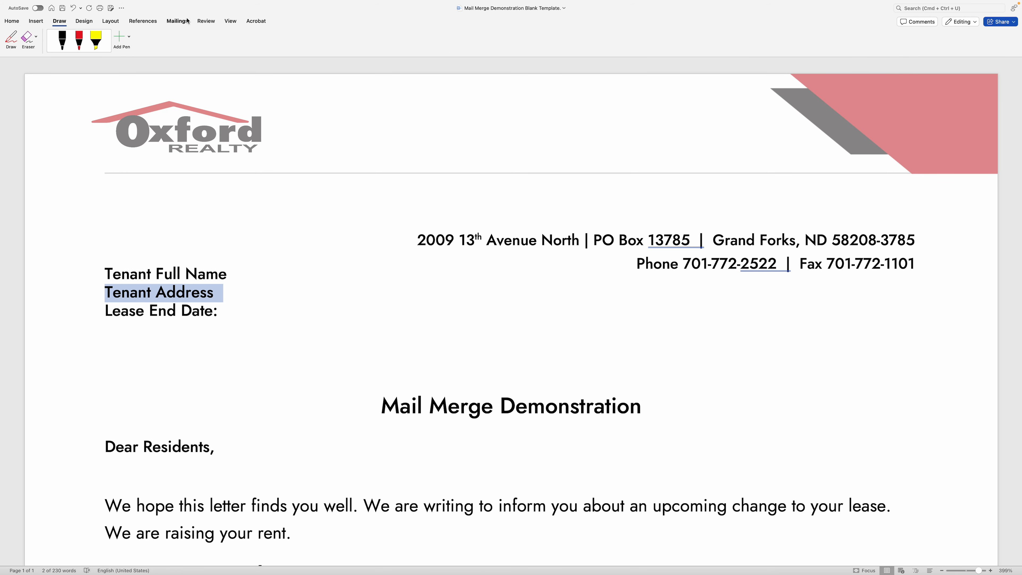
left_click(183, 23)
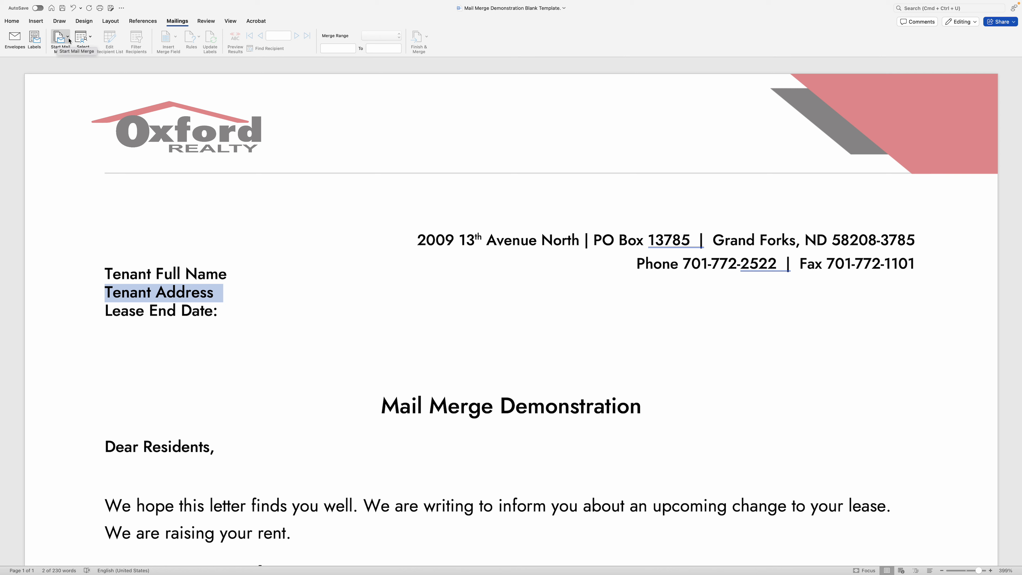
- Choose Mail Merge Test.xlsx from the Mail Merge Test folder as the existing recipient list for the mail merge
left_click(87, 38)
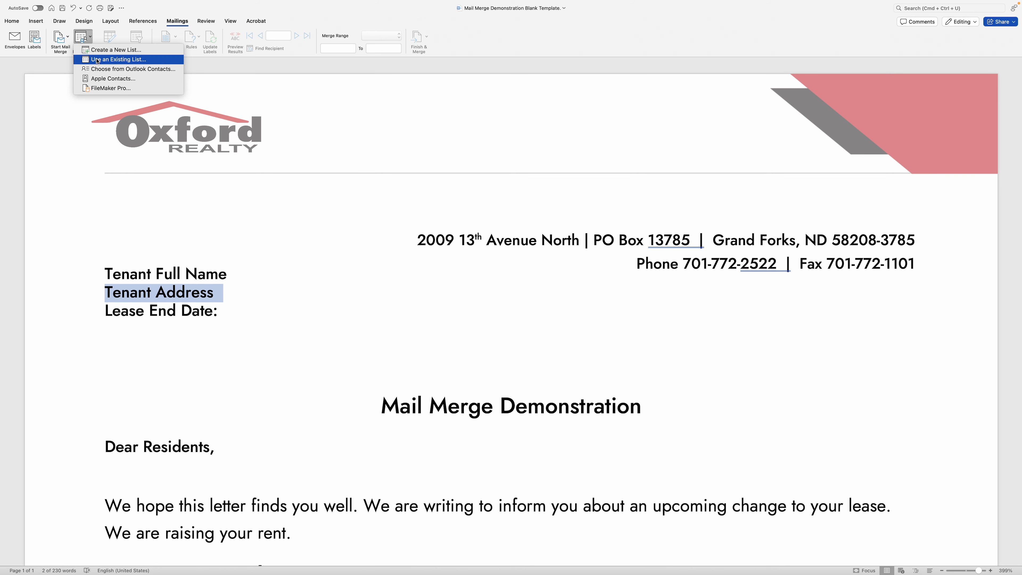
left_click(97, 61)
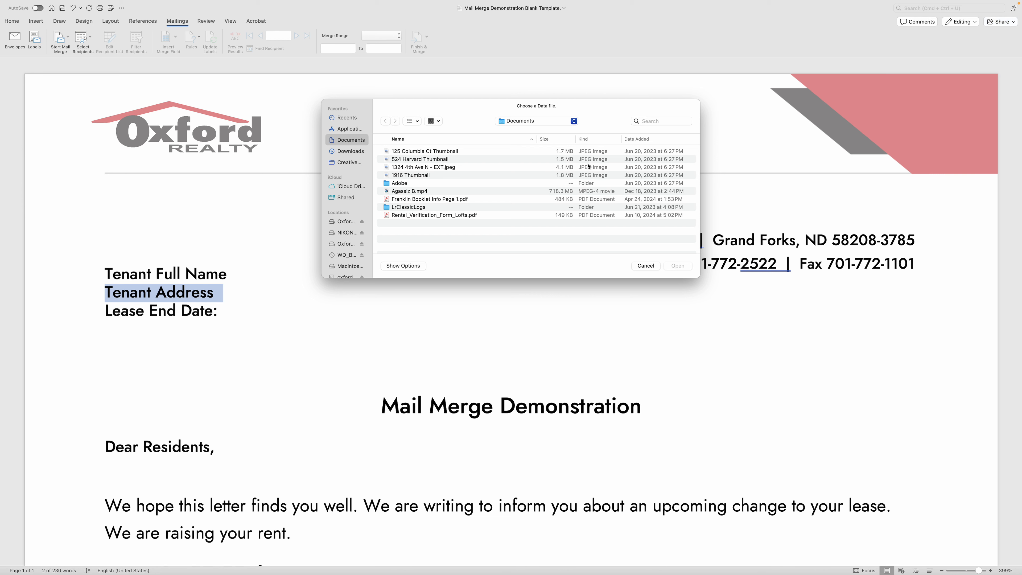
left_click(576, 122)
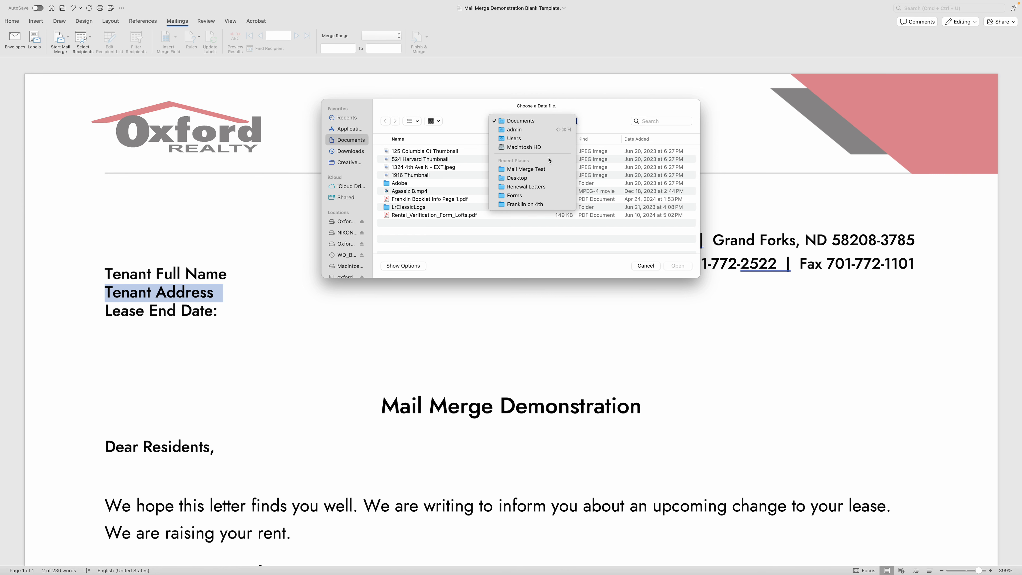
left_click(537, 170)
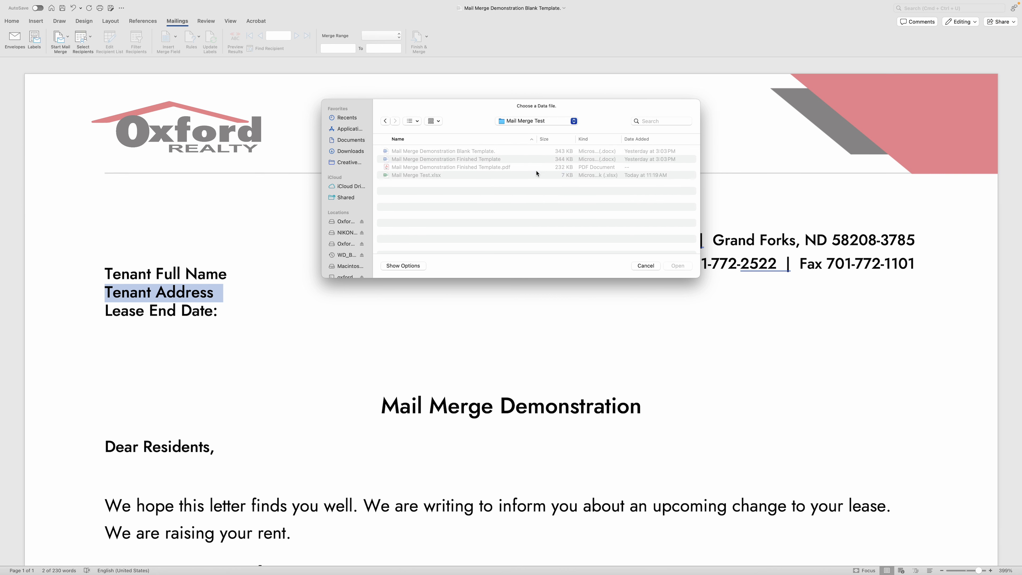
left_click(406, 169)
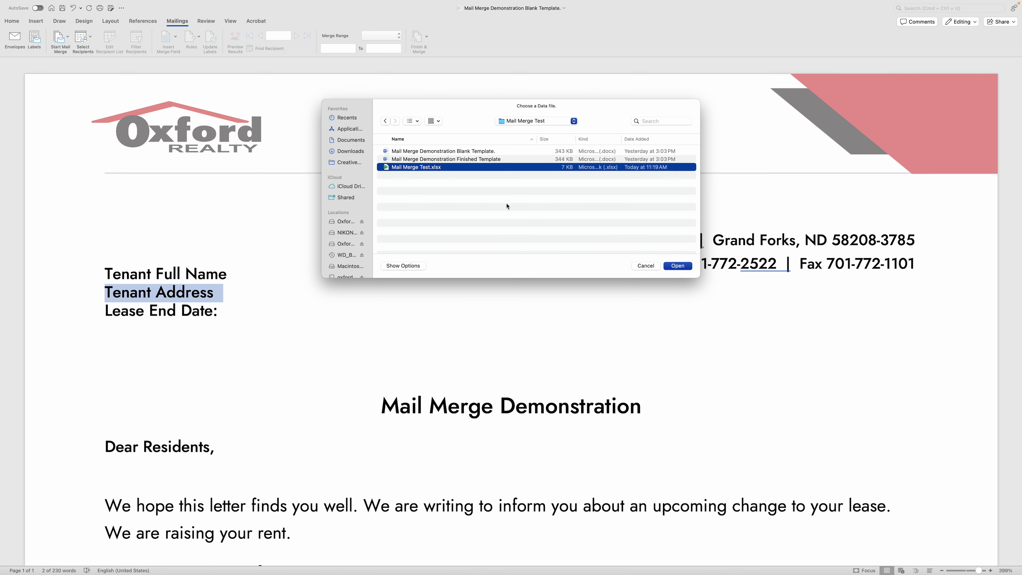
left_click(678, 266)
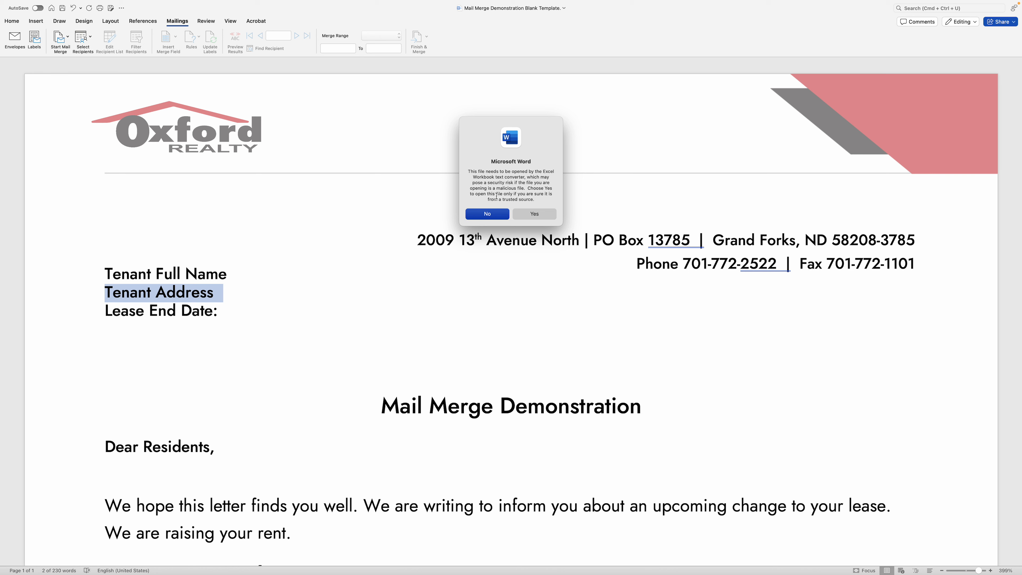
- Allow the Excel workbook conversion and load the entire Tenant Data worksheet as the recipient data
left_click(526, 215)
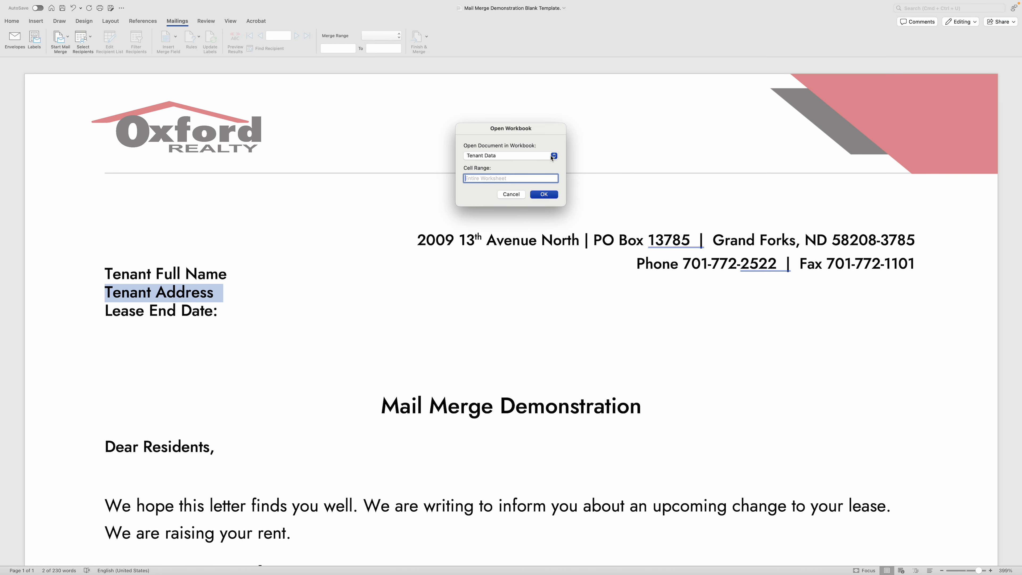
left_click(553, 157)
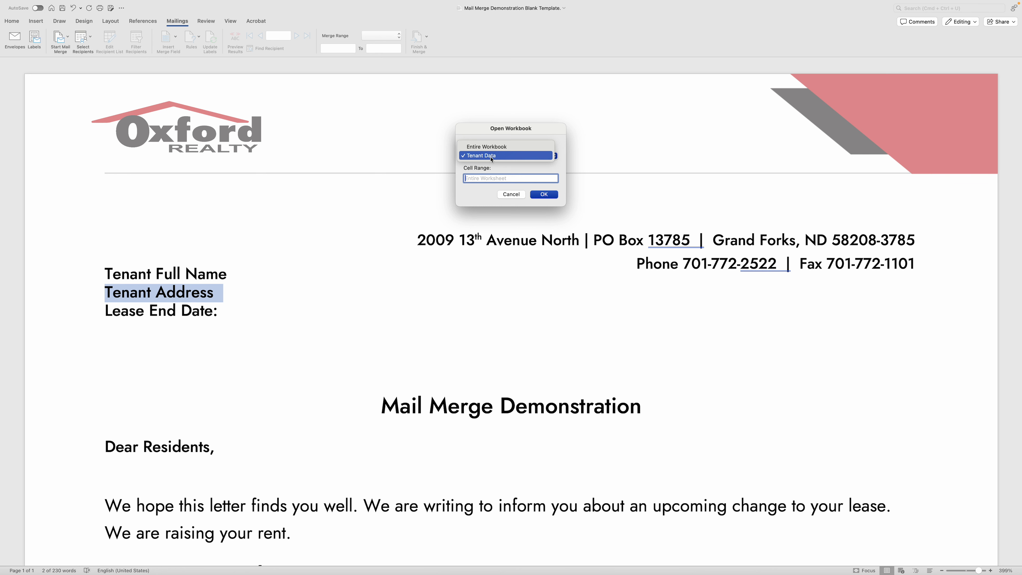
left_click(491, 159)
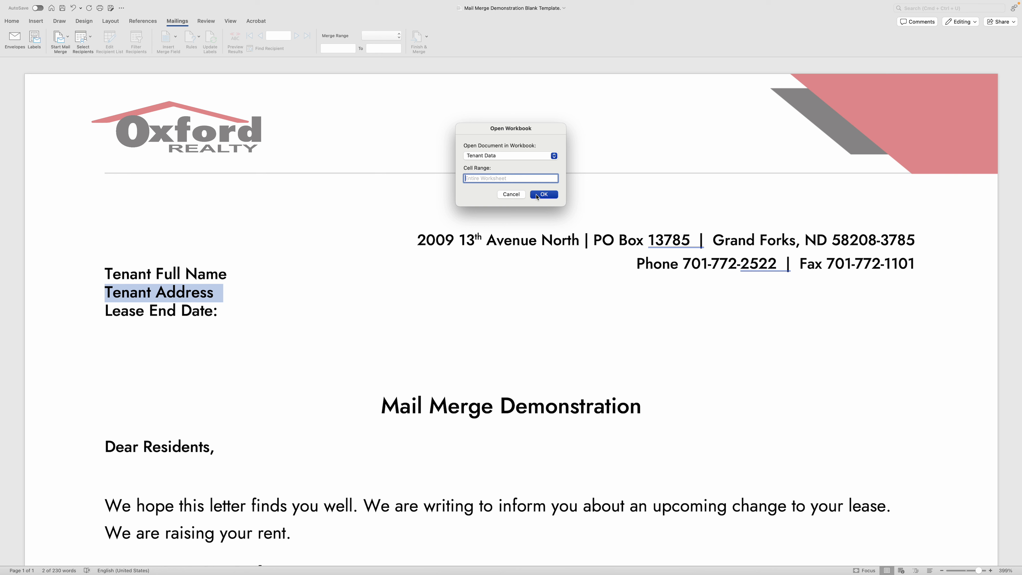
left_click(537, 196)
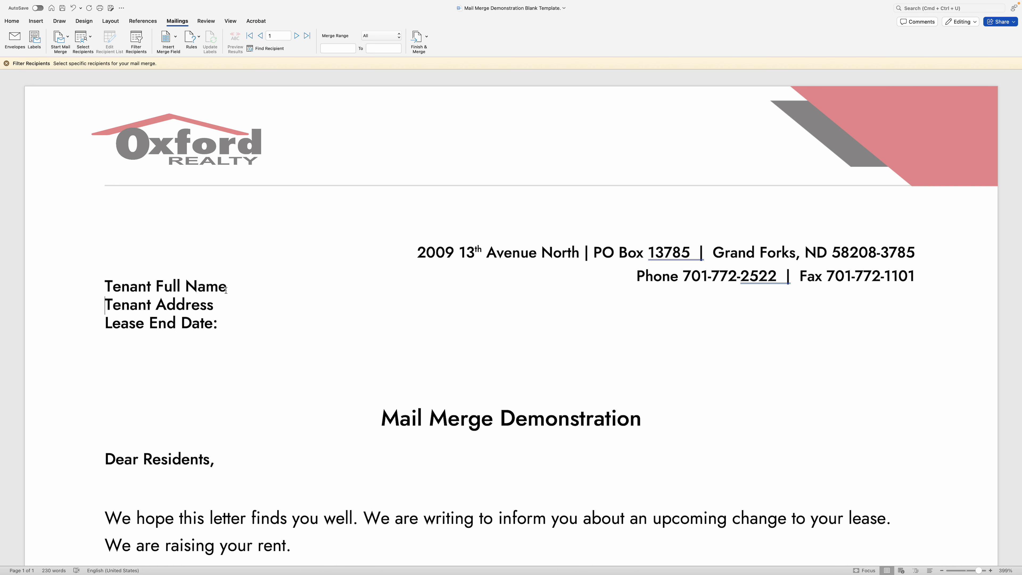
- Insert the FullName merge field directly in front of the Tenant Full Name placeholder
left_click_drag(226, 289, 105, 289)
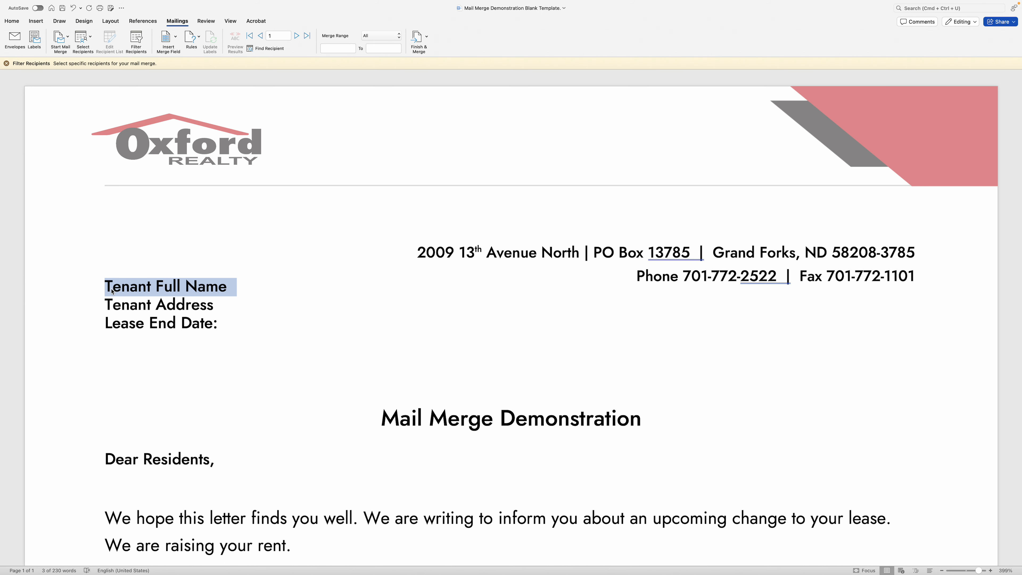
left_click(106, 289)
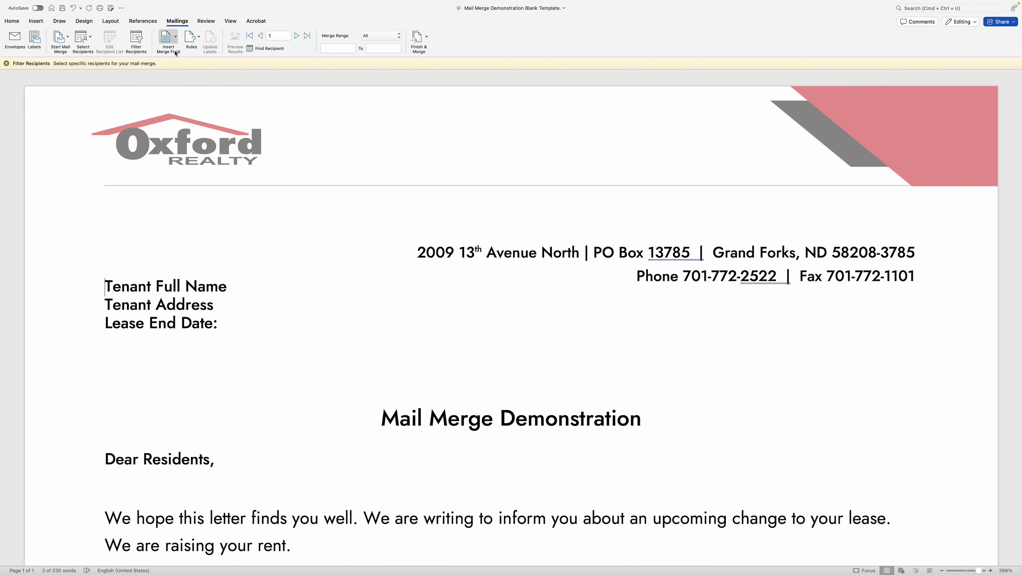
left_click(173, 40)
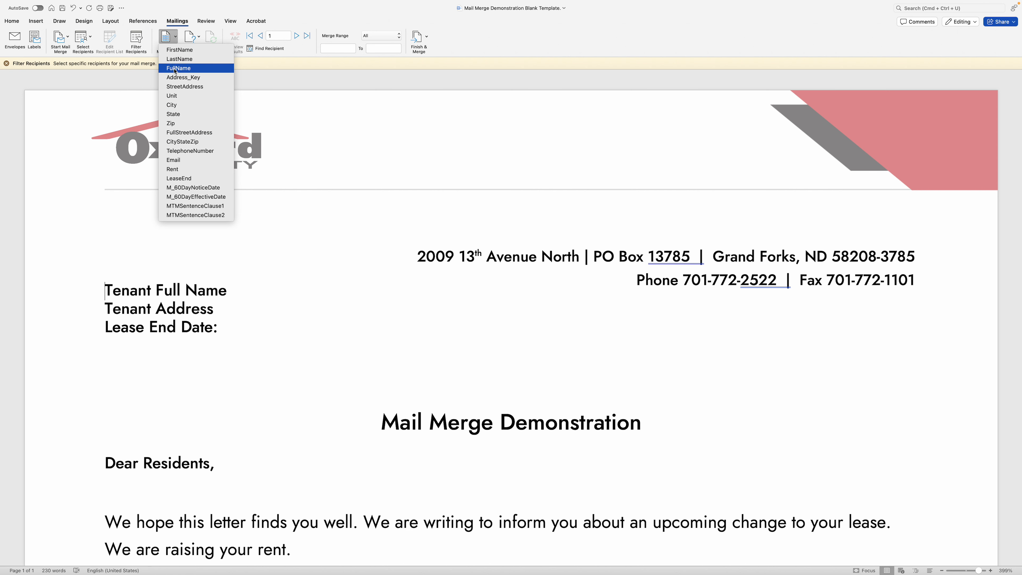
left_click(174, 68)
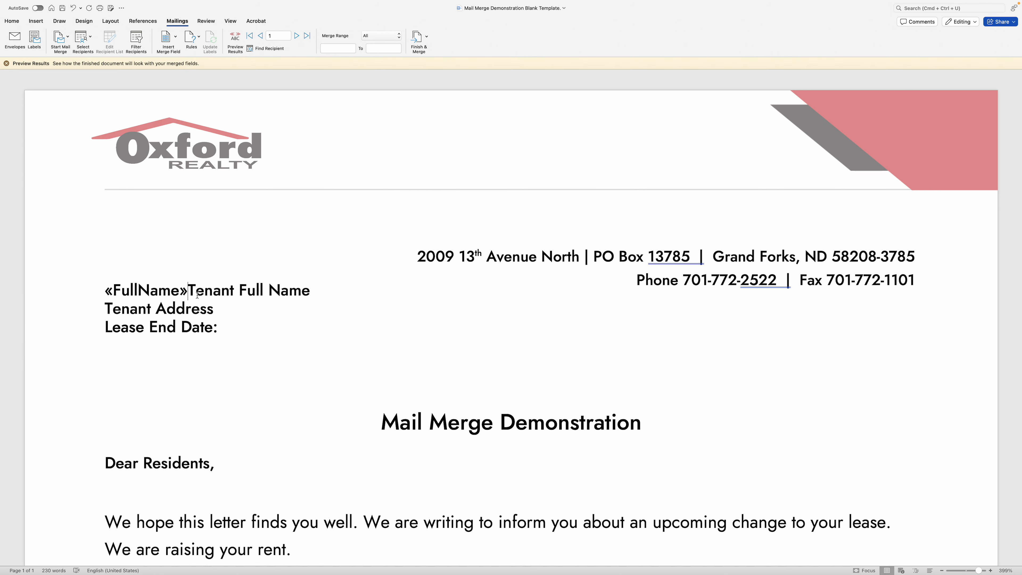
- Delete the line holding the FullName field and its placeholder, and undo back to the original Tenant Full Name line
left_click_drag(311, 292, 89, 290)
key("BackSpace")
left_click(106, 274)
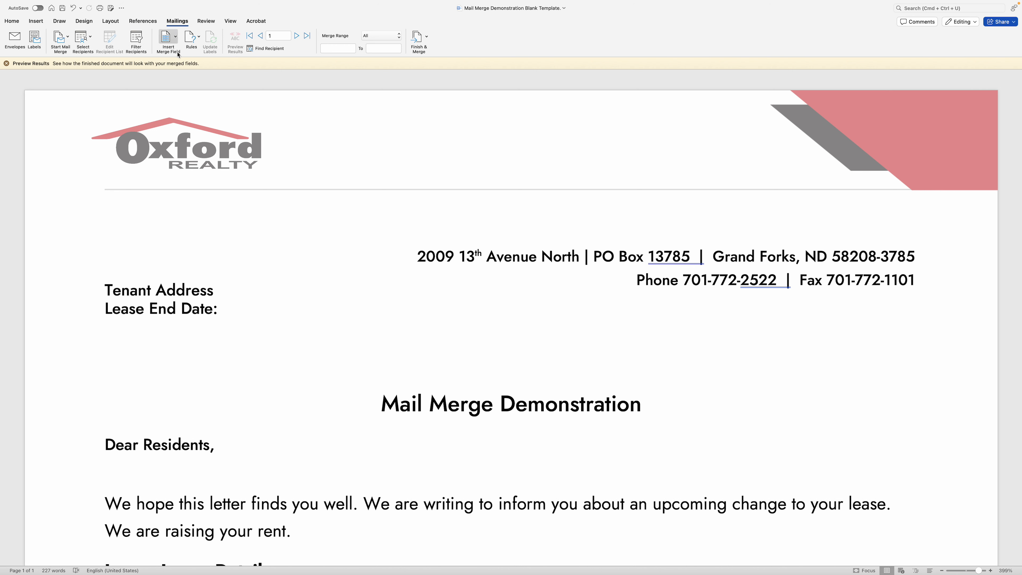
key("super+z")
- Replace the Tenant Full Name placeholder with the FullName merge field, keeping it on its own line above Tenant Address
left_click_drag(228, 291, 104, 290)
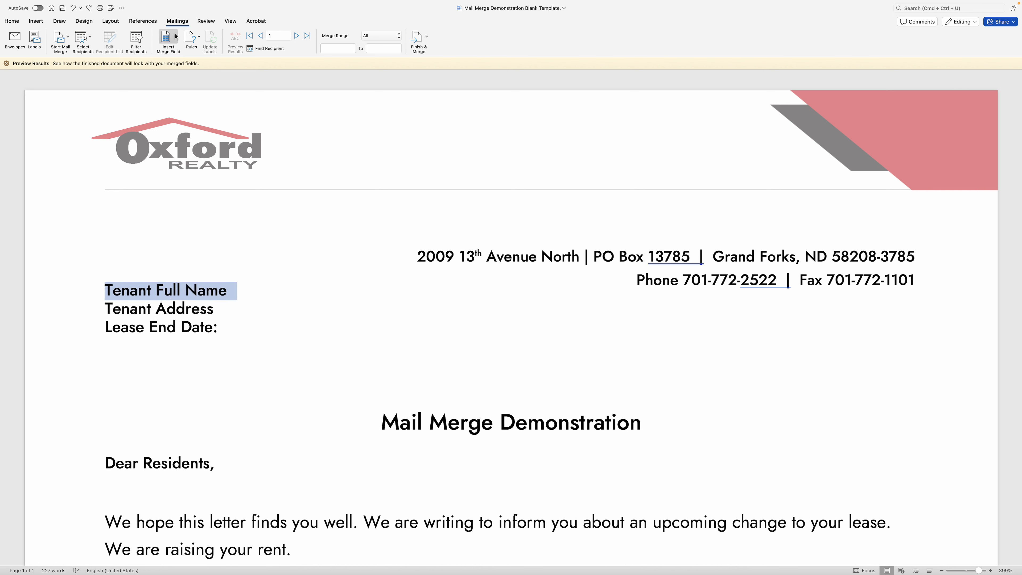
left_click(172, 40)
left_click(180, 80)
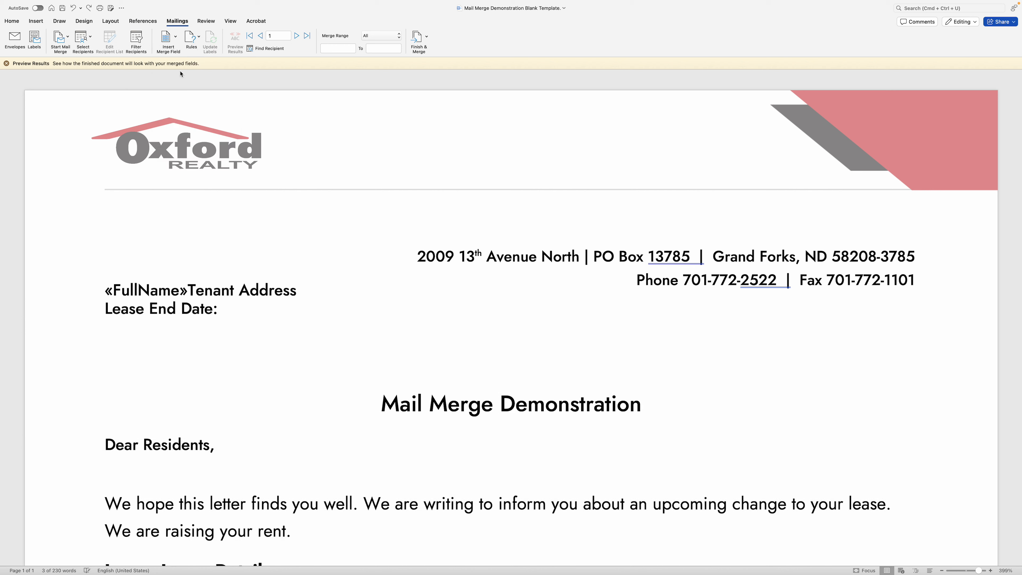
key("Return")
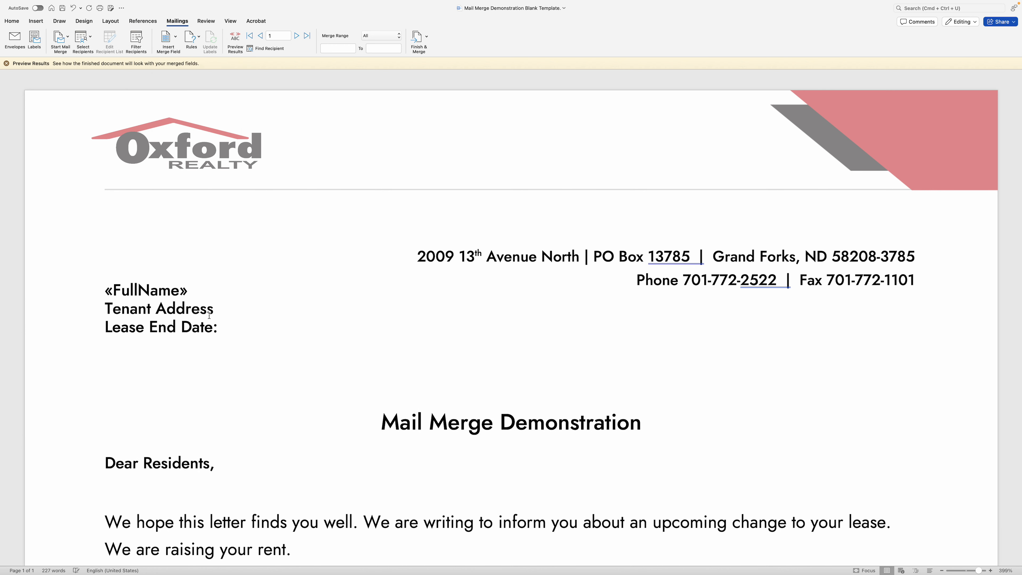
- Replace the Tenant Address placeholder with the City, State and Zip merge fields, with a comma after City, and preview the merged result
triple_click(207, 308)
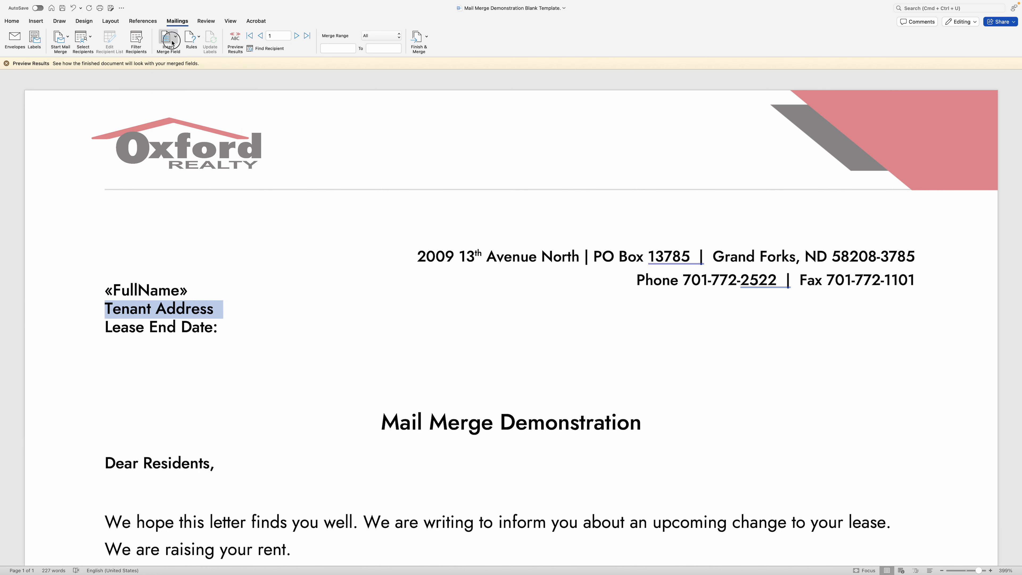
left_click(172, 39)
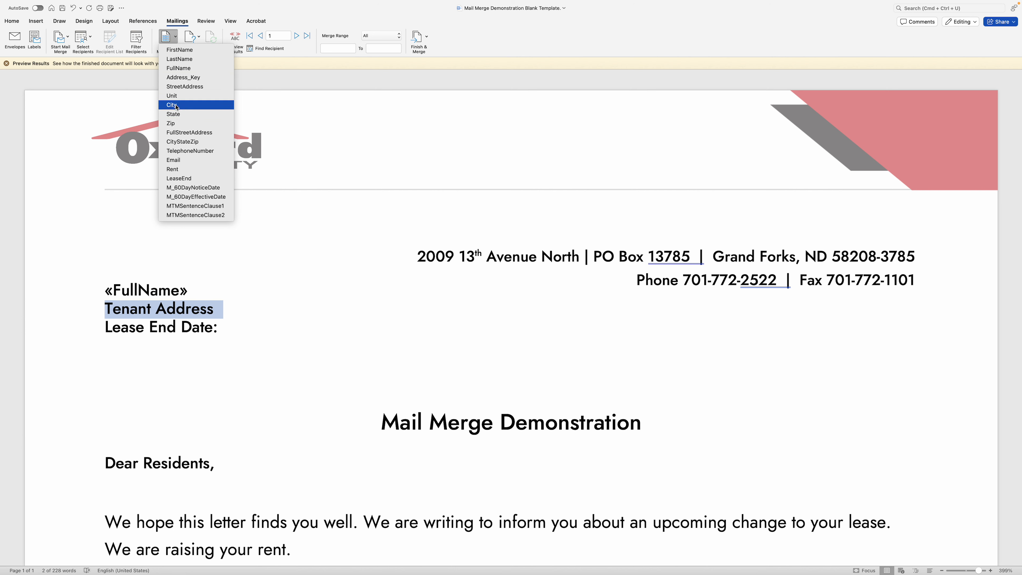
left_click(171, 105)
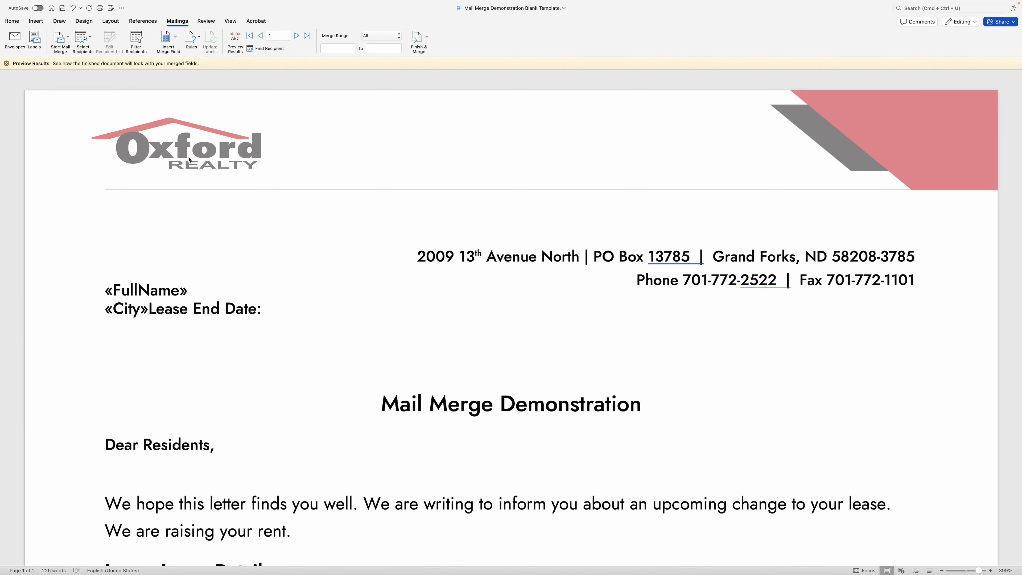
type(",")
left_click(167, 38)
left_click(180, 118)
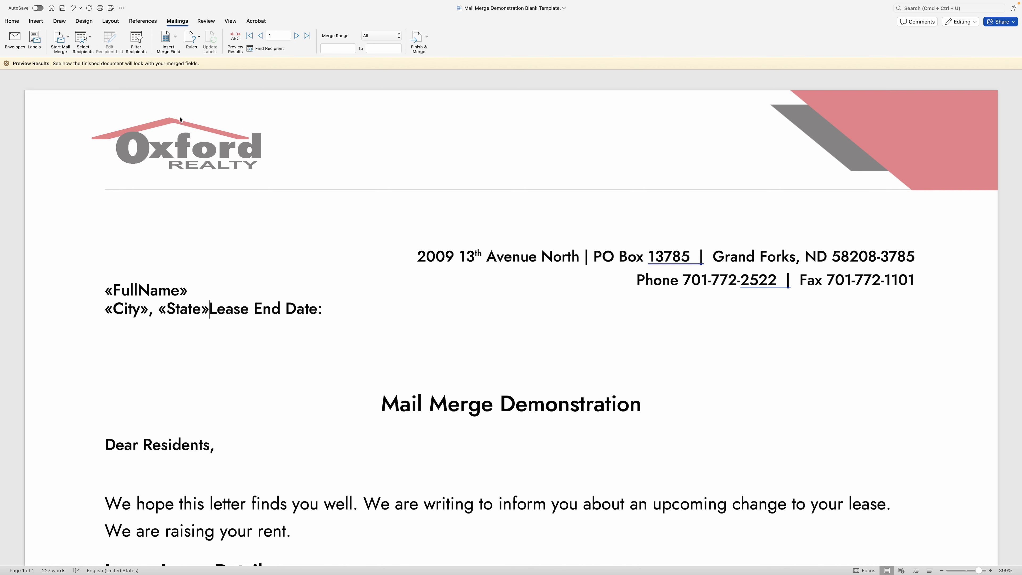
left_click(175, 39)
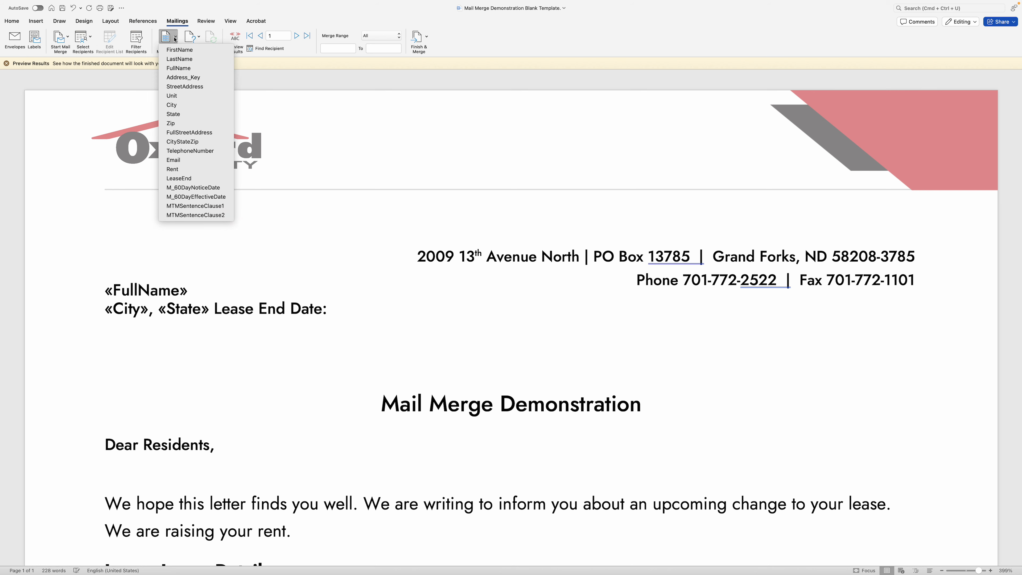
left_click(179, 123)
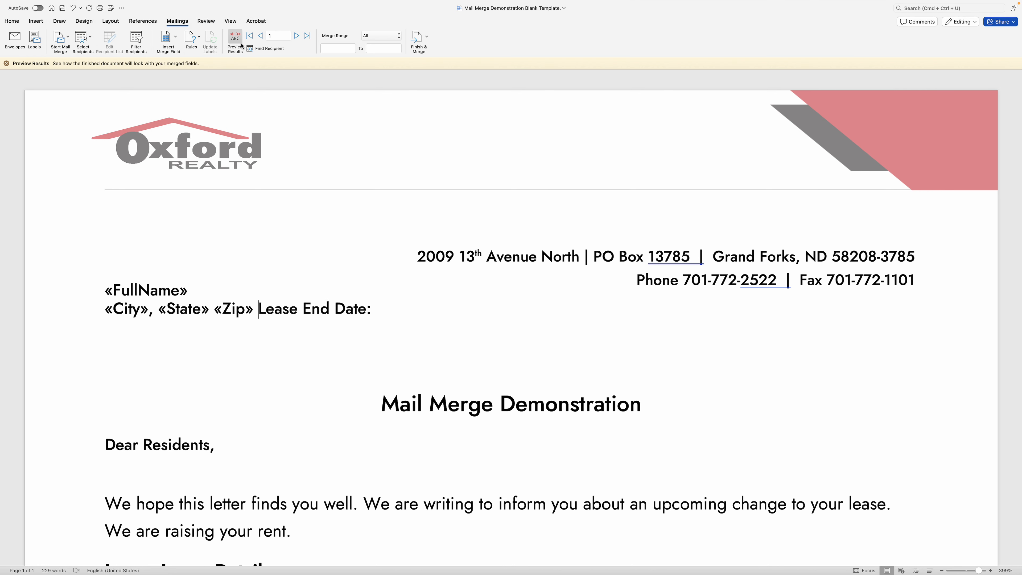
left_click(236, 39)
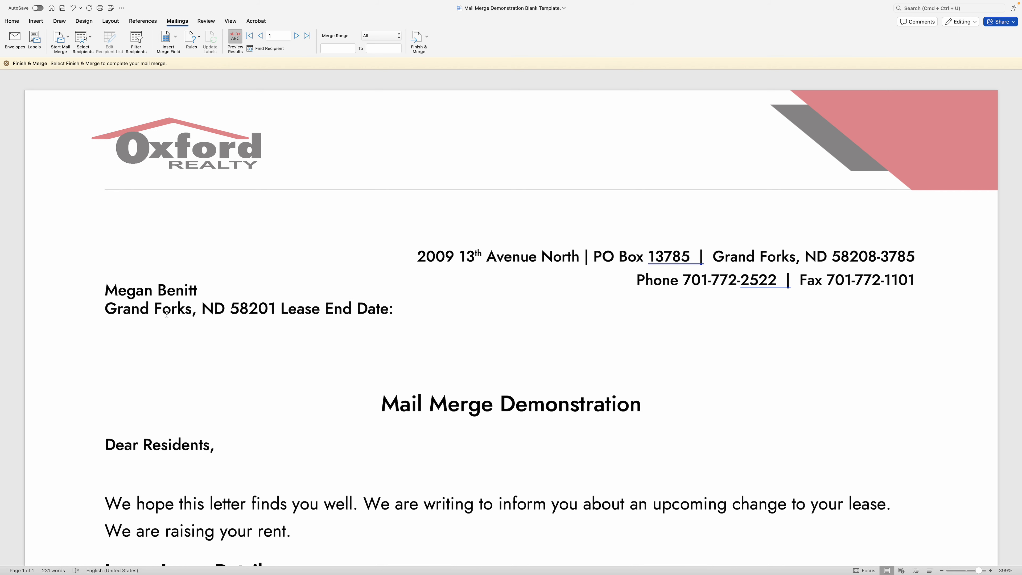
- Delete the City, State and Zip fields and leave an empty line above Lease End Date
left_click_drag(277, 310, 105, 310)
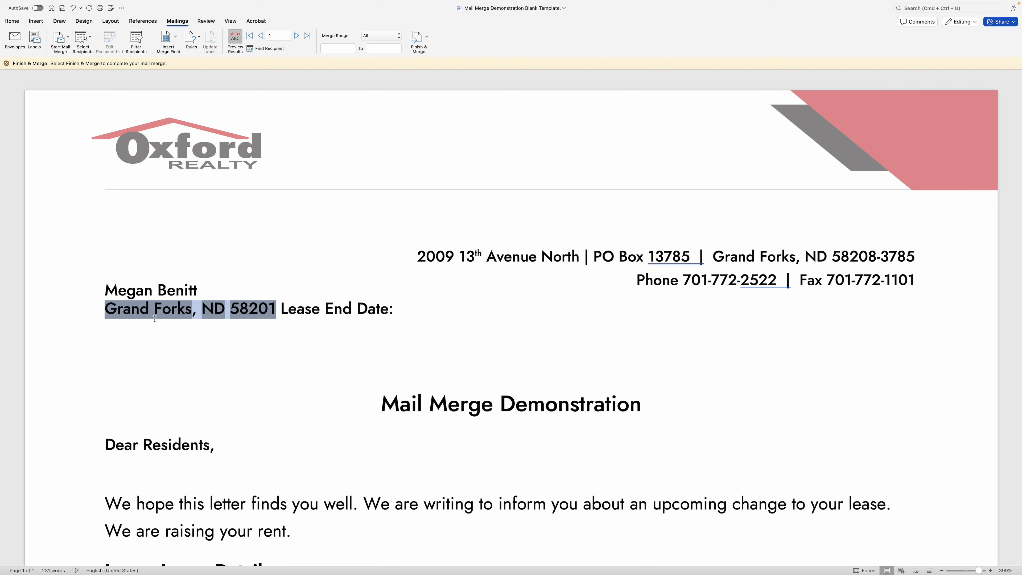
key("BackSpace")
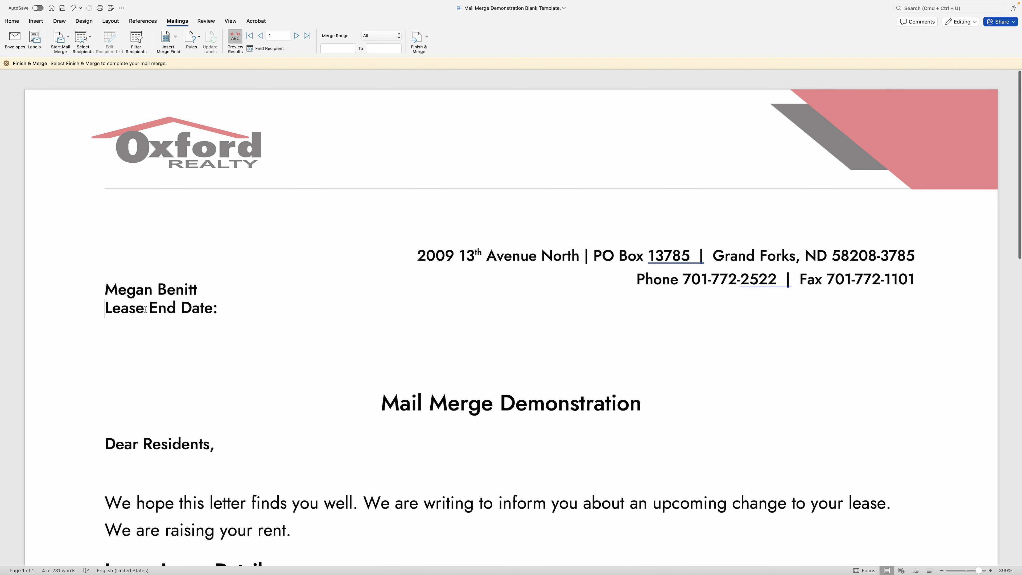
key("Return")
key("Up")
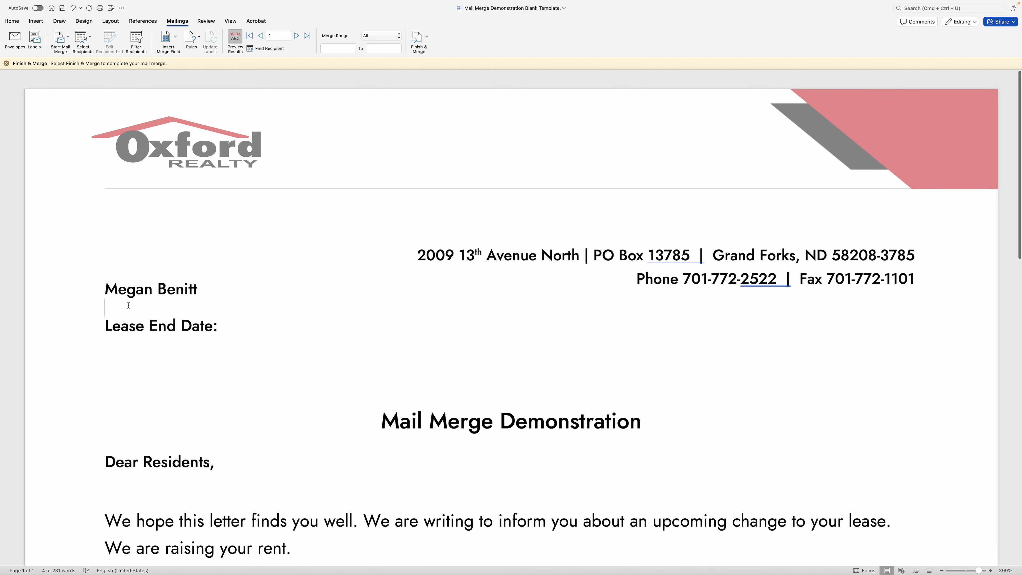
- Insert the FullStreetAddress merge field below the tenant name and the CityStateZip merge field on its own line beneath it
left_click(168, 39)
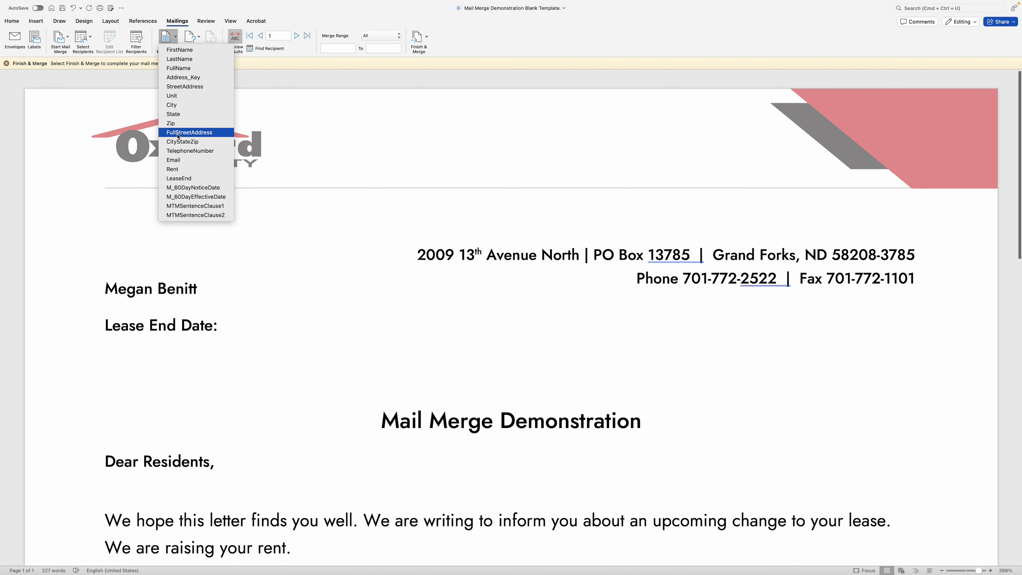
left_click(177, 133)
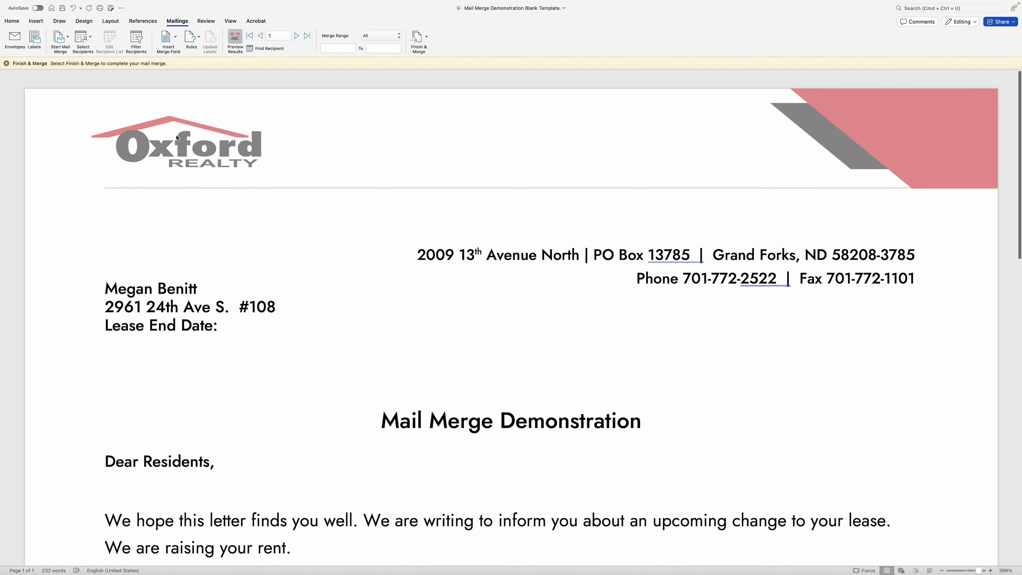
scroll(176, 138, "up", 1)
key("Return")
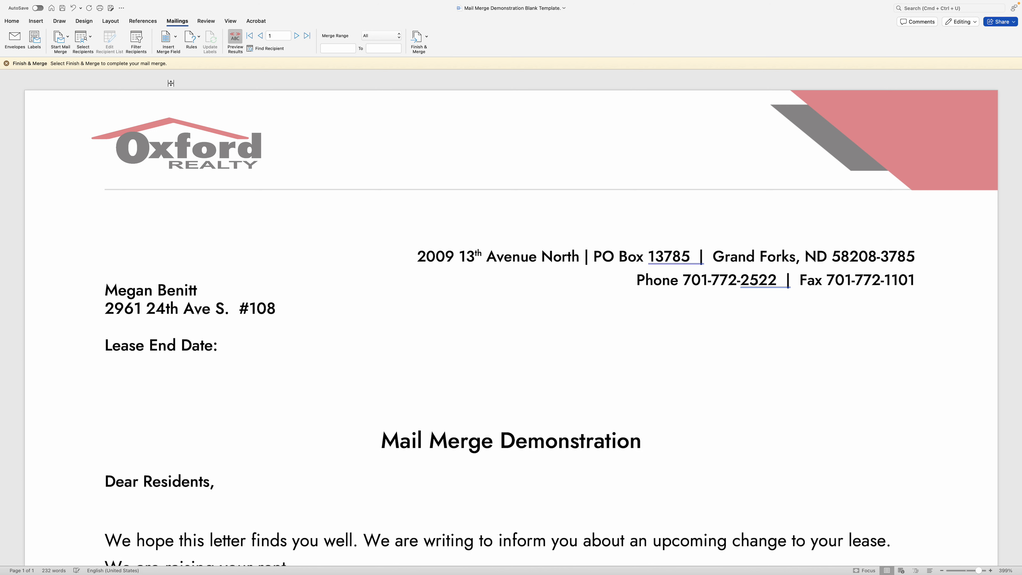
left_click(162, 41)
left_click(178, 142)
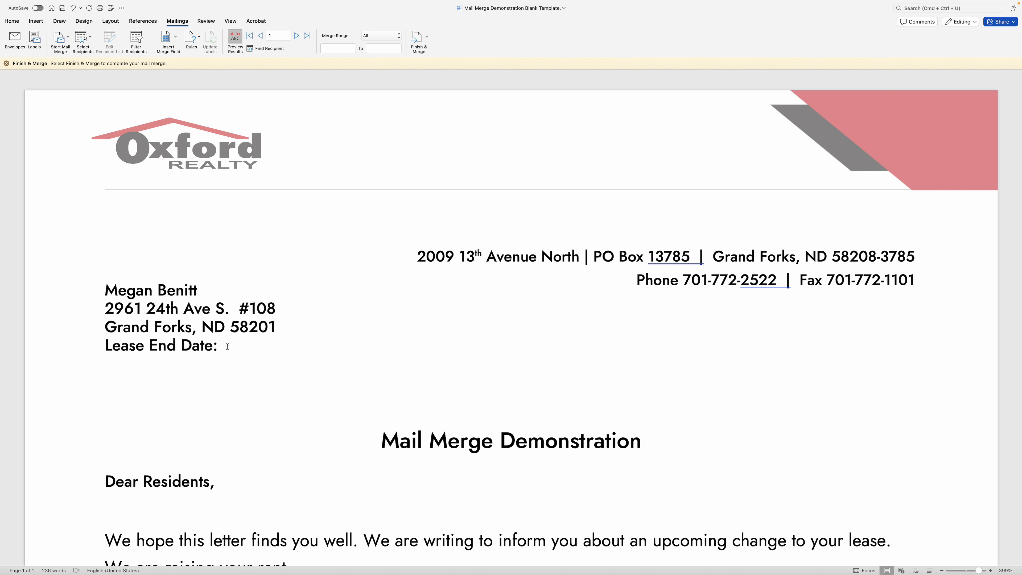
- Insert the LeaseEnd merge field after "Lease End Date:" and switch the results preview off and on to check the fields
left_click(167, 37)
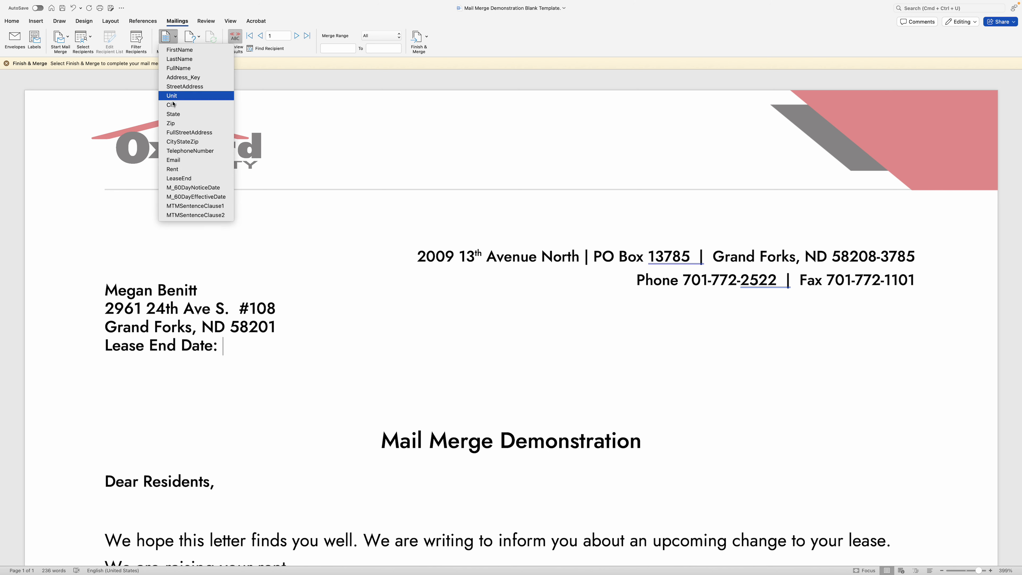
left_click(183, 181)
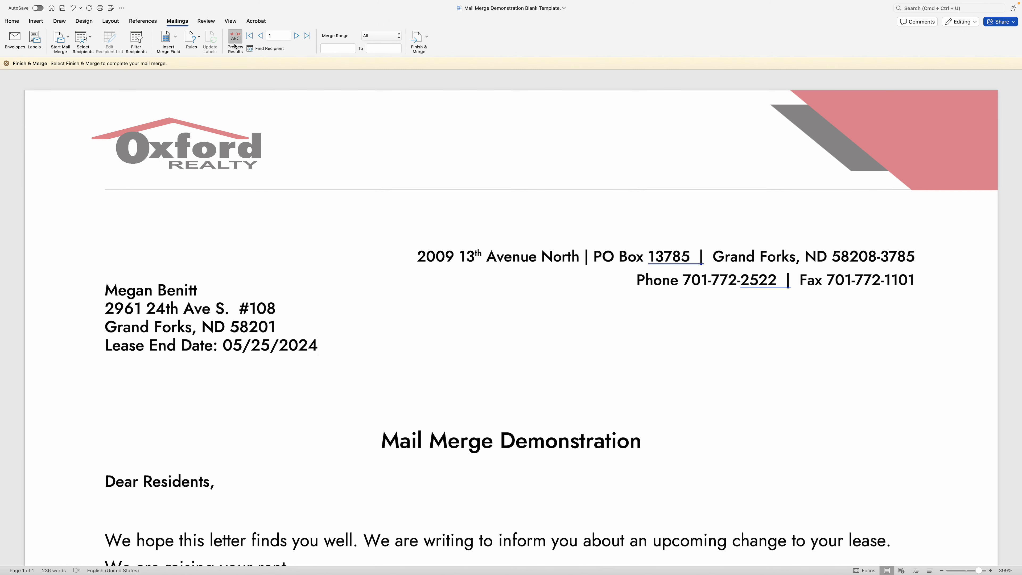
left_click(235, 45)
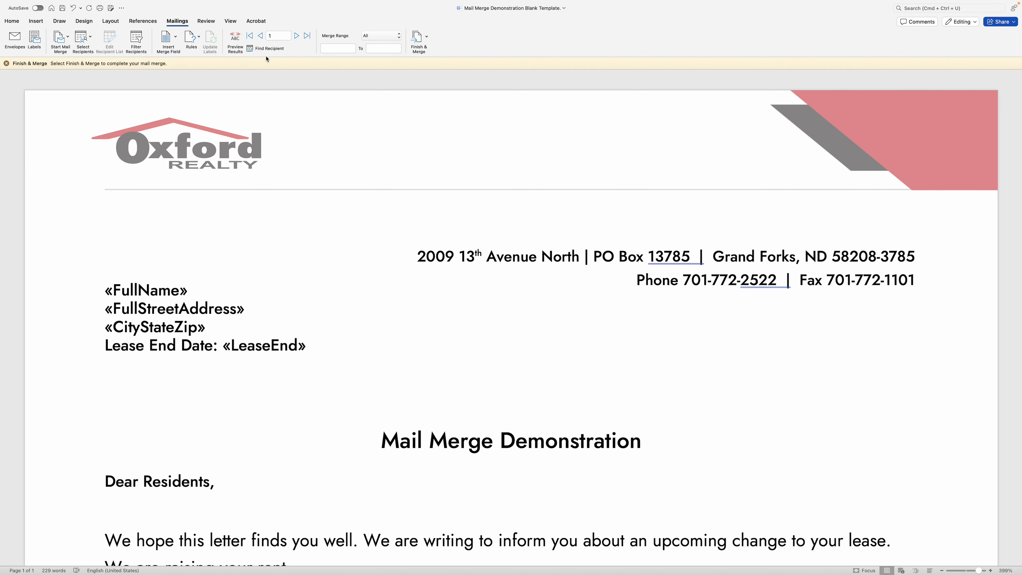
left_click(233, 39)
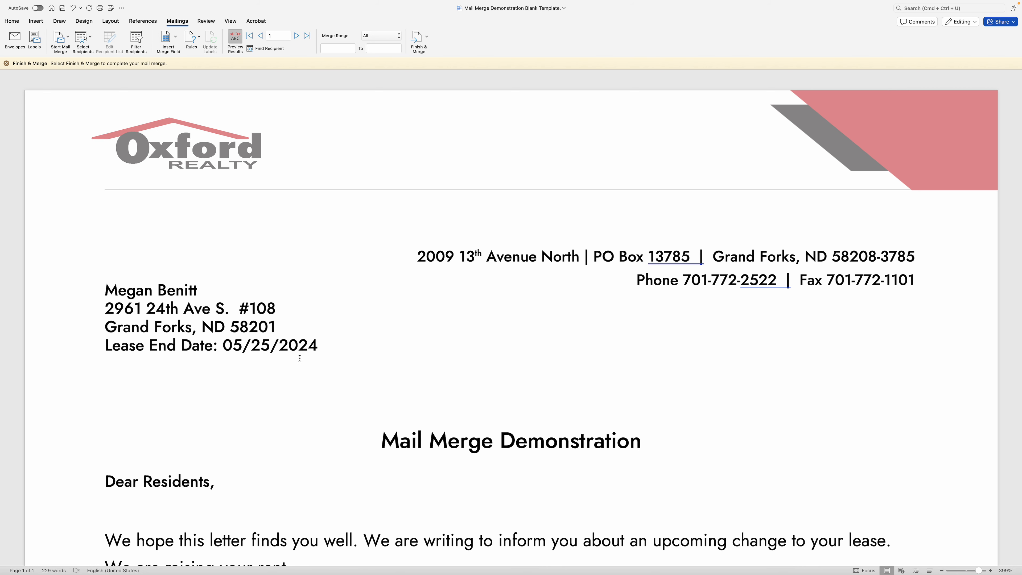
- Replace "Residents" in the greeting with the FirstName merge field, preview the second recipient, and return to the first
scroll(321, 408, "down", 5)
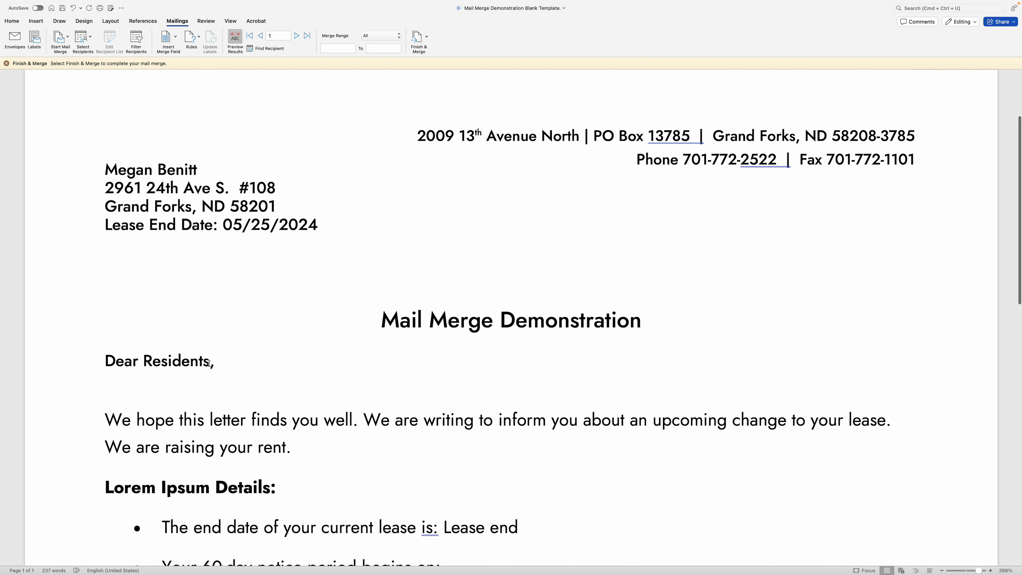
left_click_drag(208, 363, 143, 358)
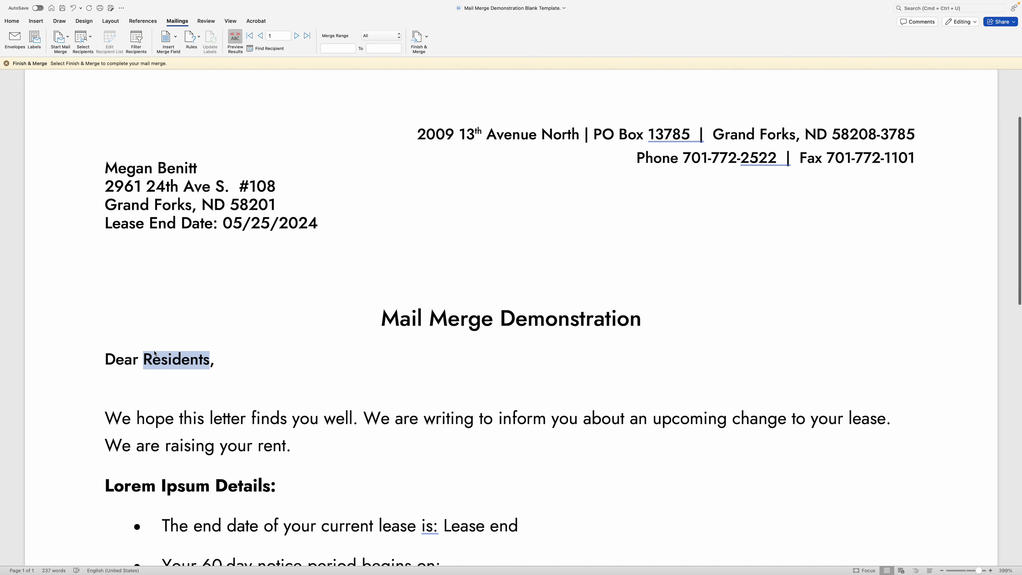
left_click(173, 37)
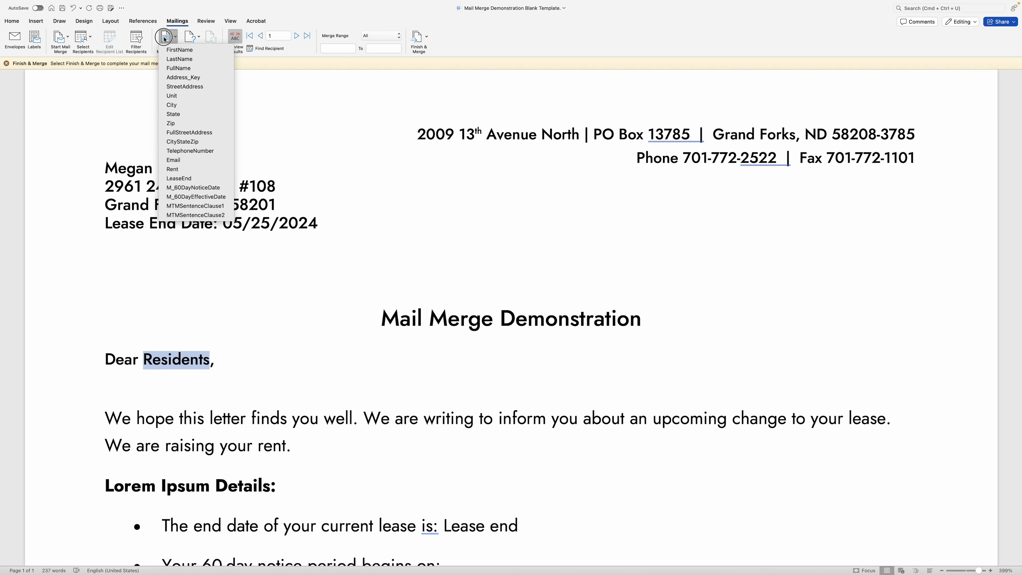
left_click(180, 50)
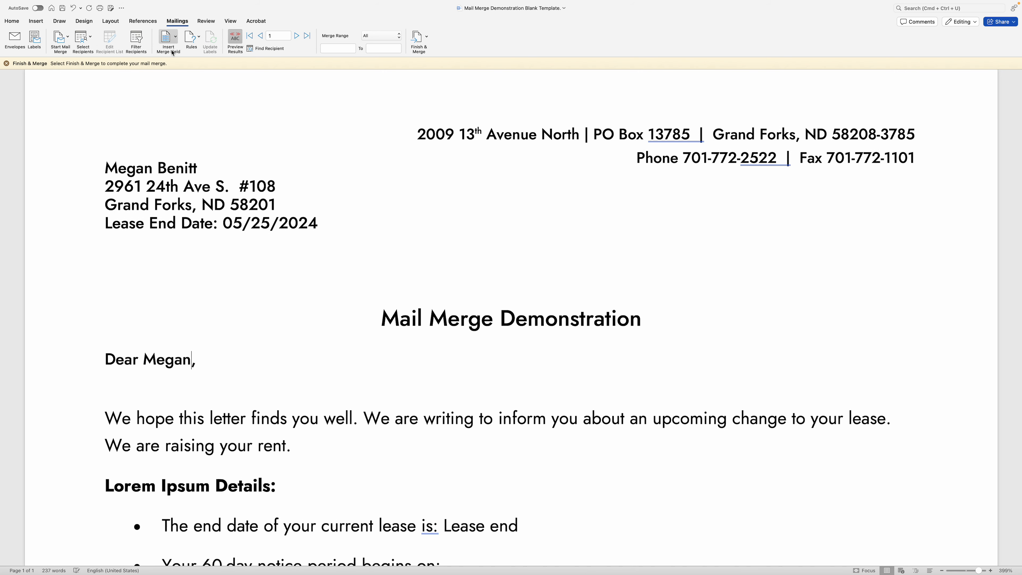
left_click(296, 36)
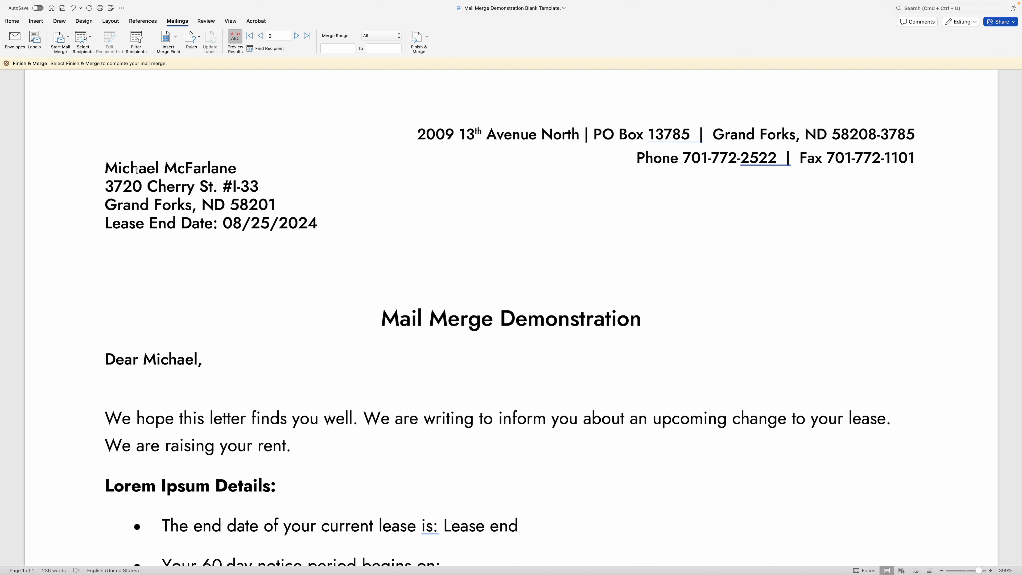
left_click(261, 36)
- Replace the "Lease end" placeholder in the first Lorem Ipsum Details bullet with the LeaseEnd merge field, with the results preview off
scroll(229, 386, "down", 5)
scroll(230, 386, "down", 4)
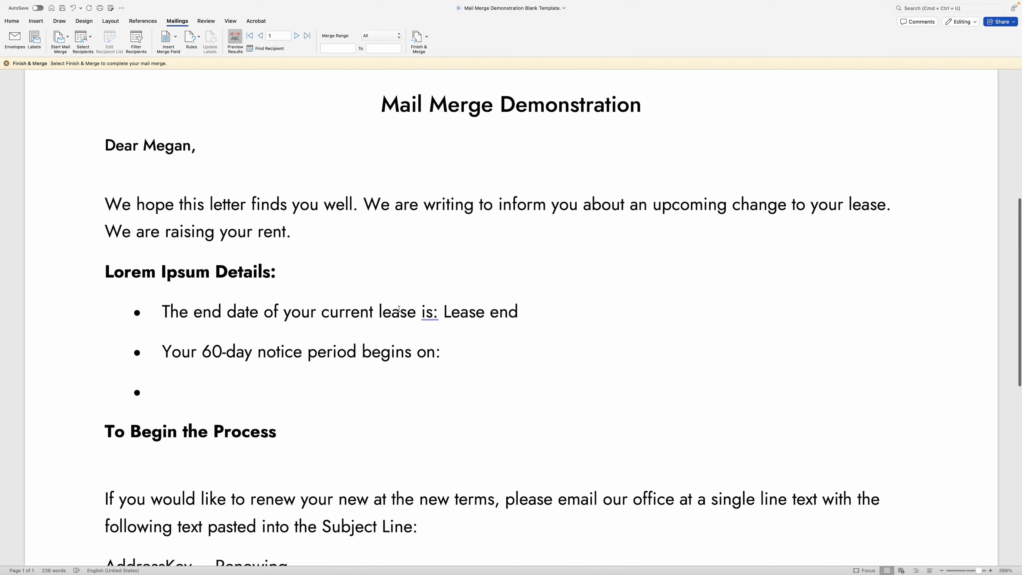
left_click_drag(519, 312, 442, 315)
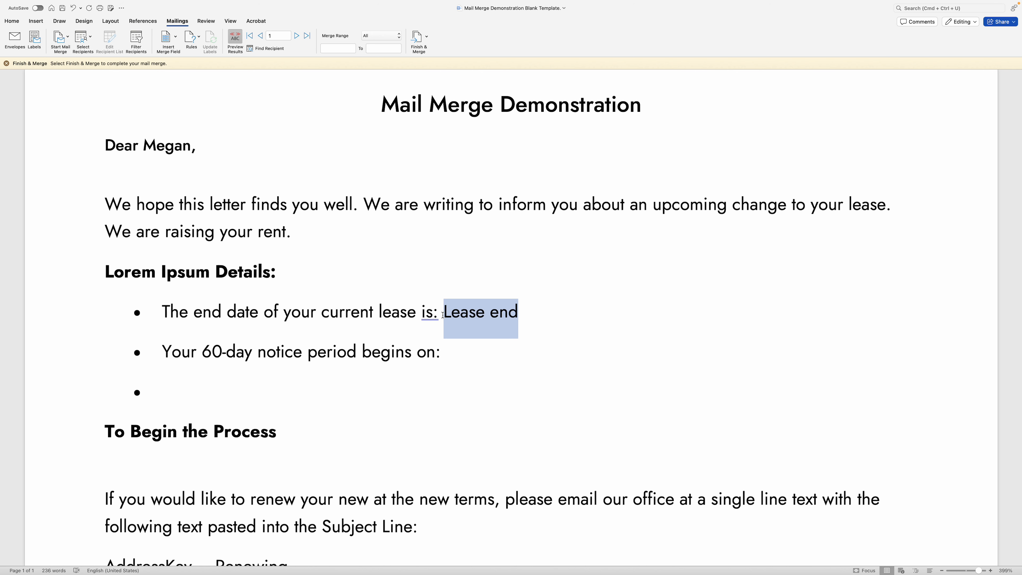
key("BackSpace")
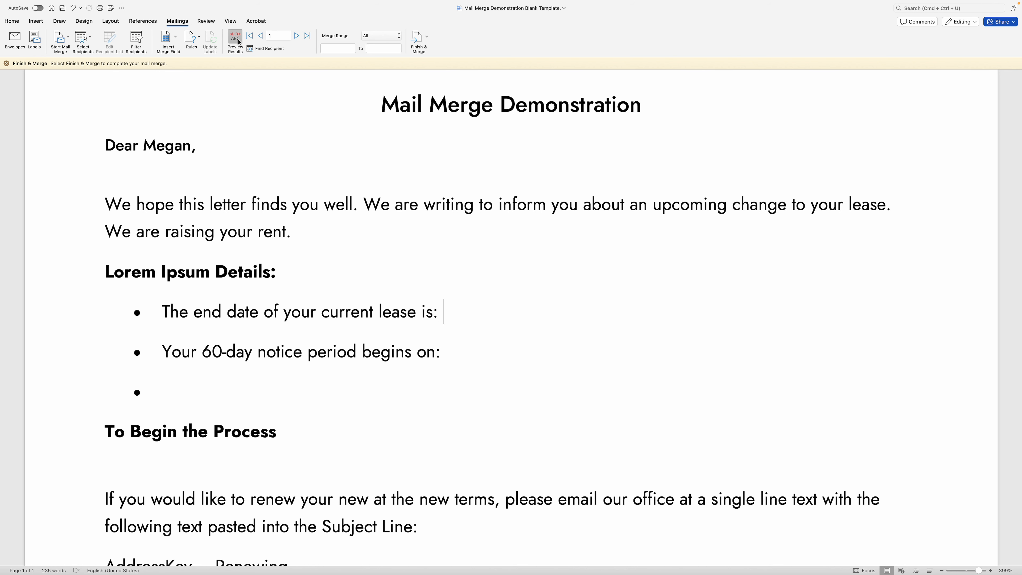
left_click(239, 42)
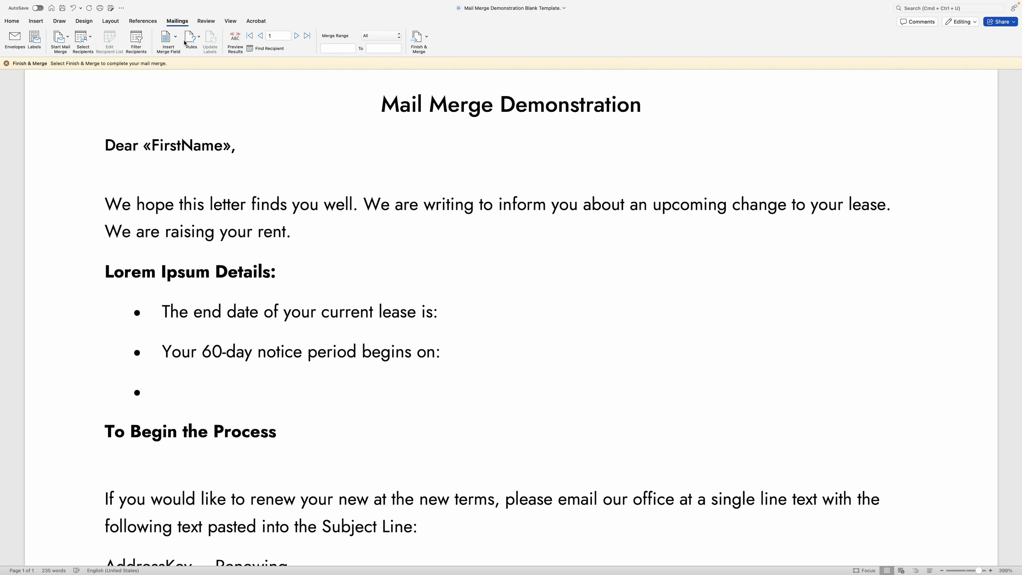
left_click(169, 41)
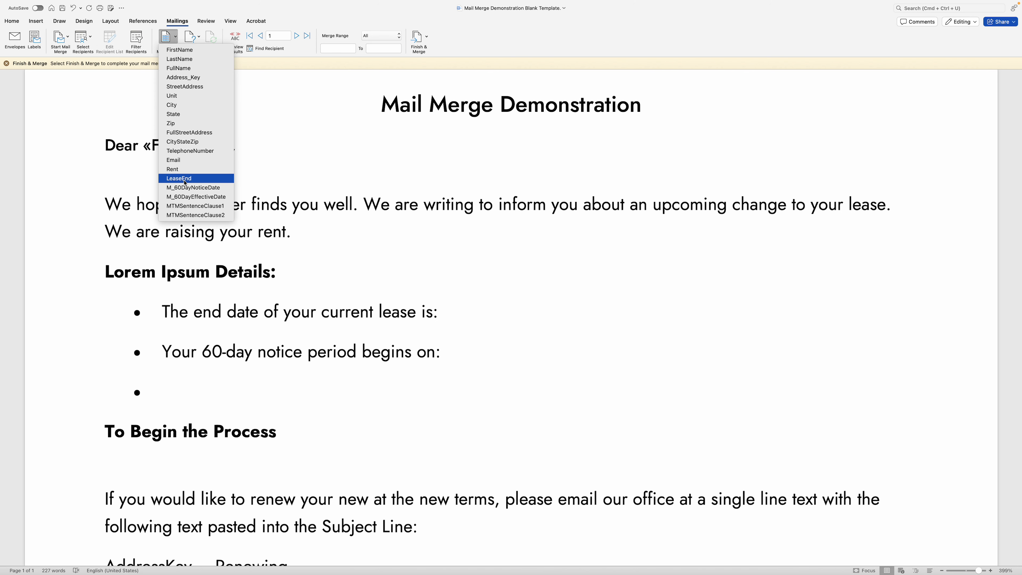
left_click(185, 180)
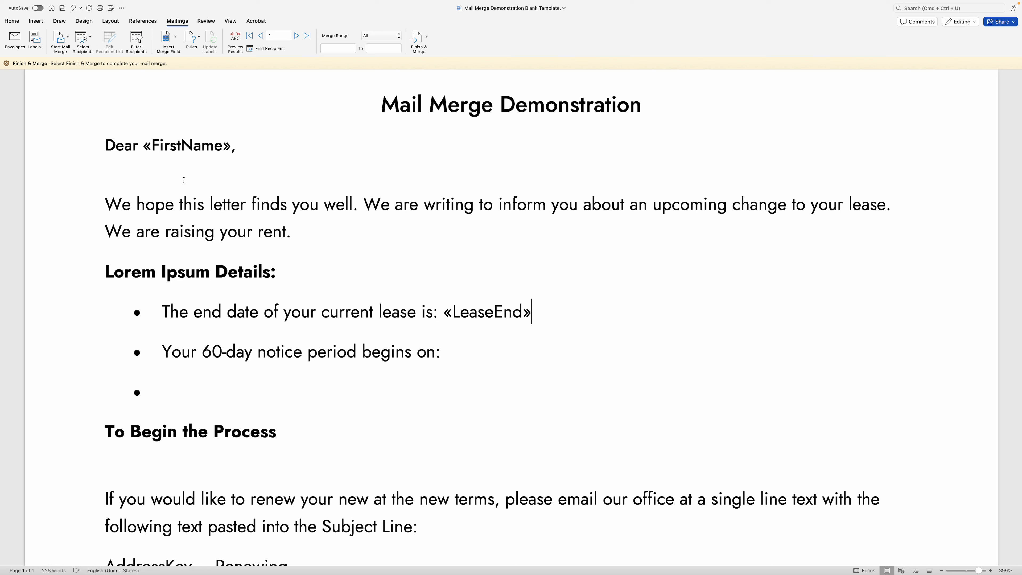
- Turn the results preview back on and insert the M_60DayNoticeDate merge field after "Your 60-day notice period begins on:"
left_click(238, 38)
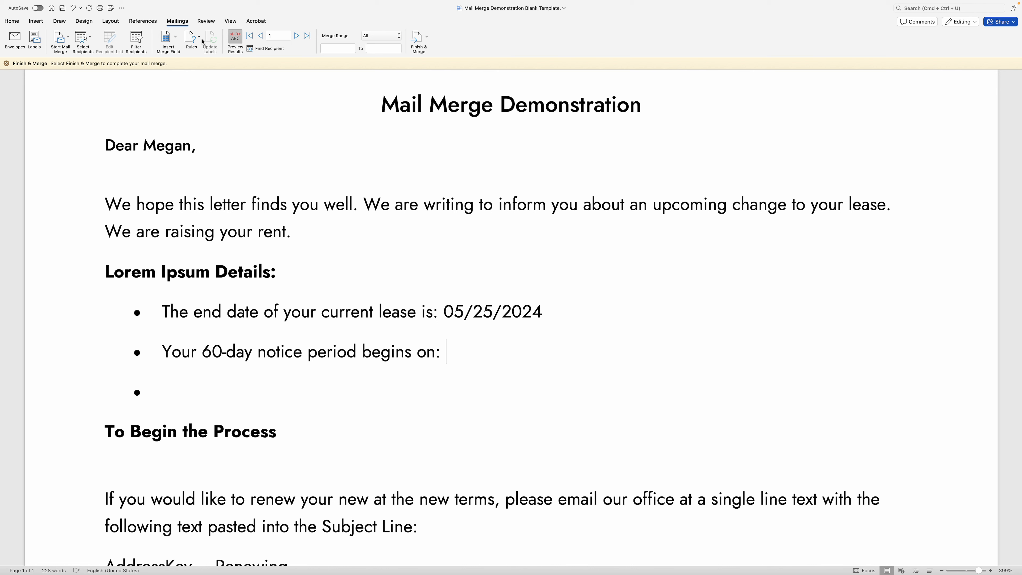
left_click(167, 38)
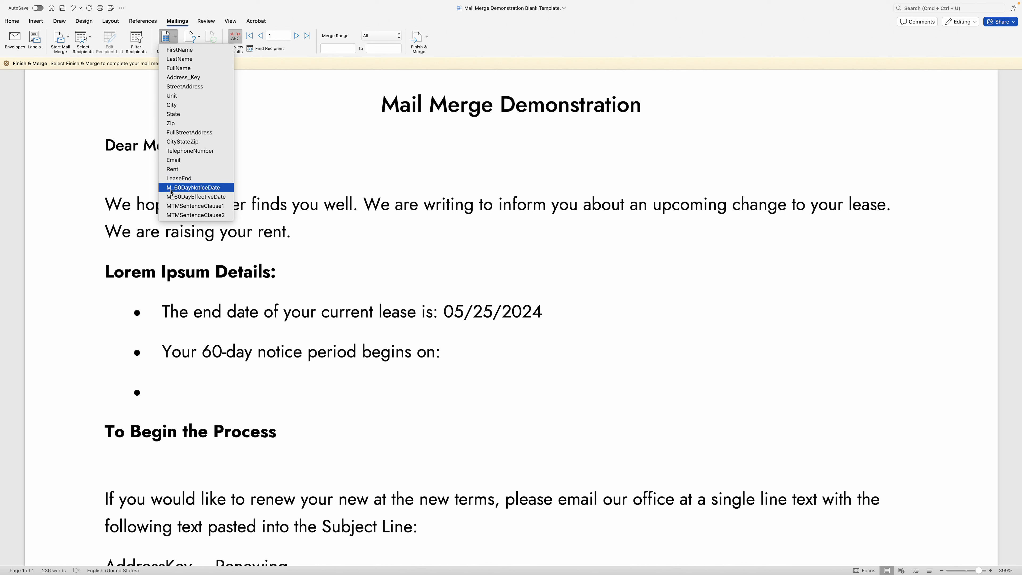
left_click(170, 189)
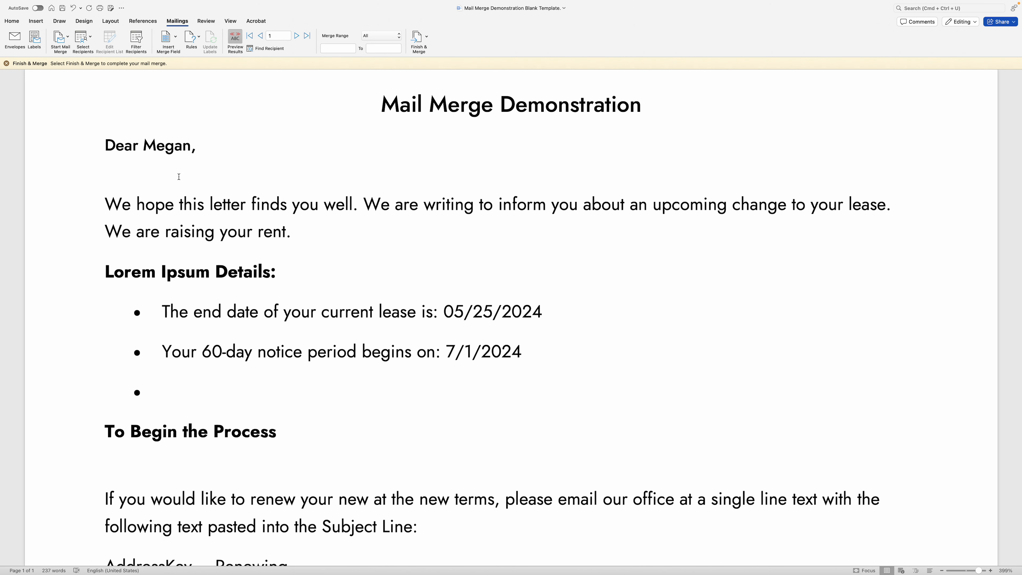
- Add a bullet reading "You new rent is:" below the notice period bullet, followed by the Rent merge field
key("Return")
type("You new rent is:")
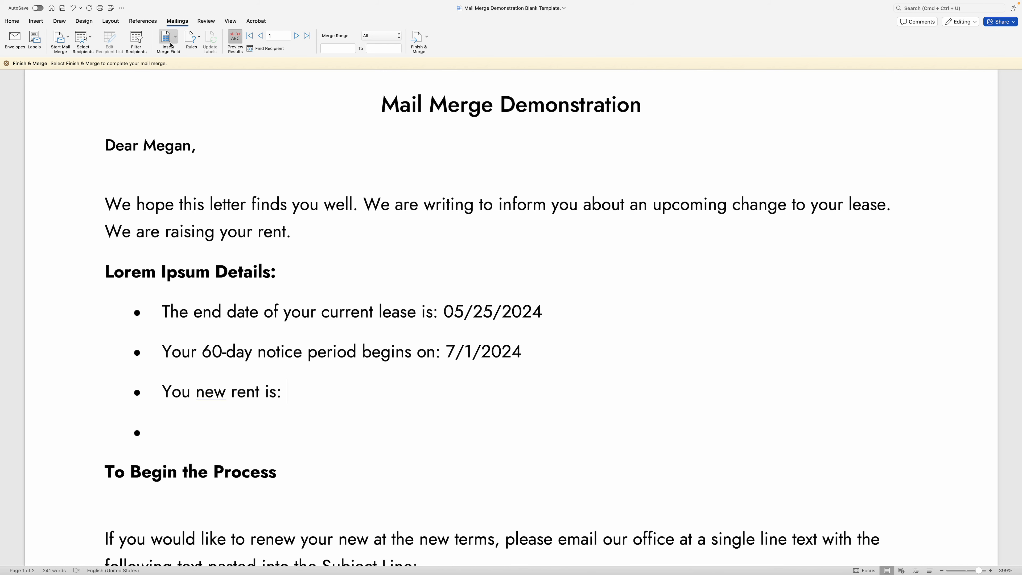
left_click(172, 40)
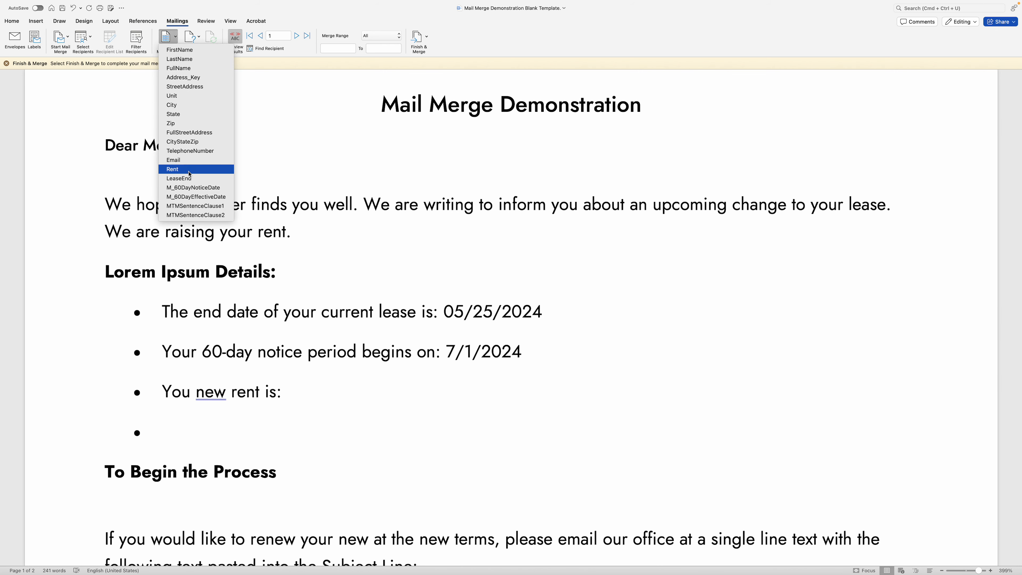
left_click(190, 170)
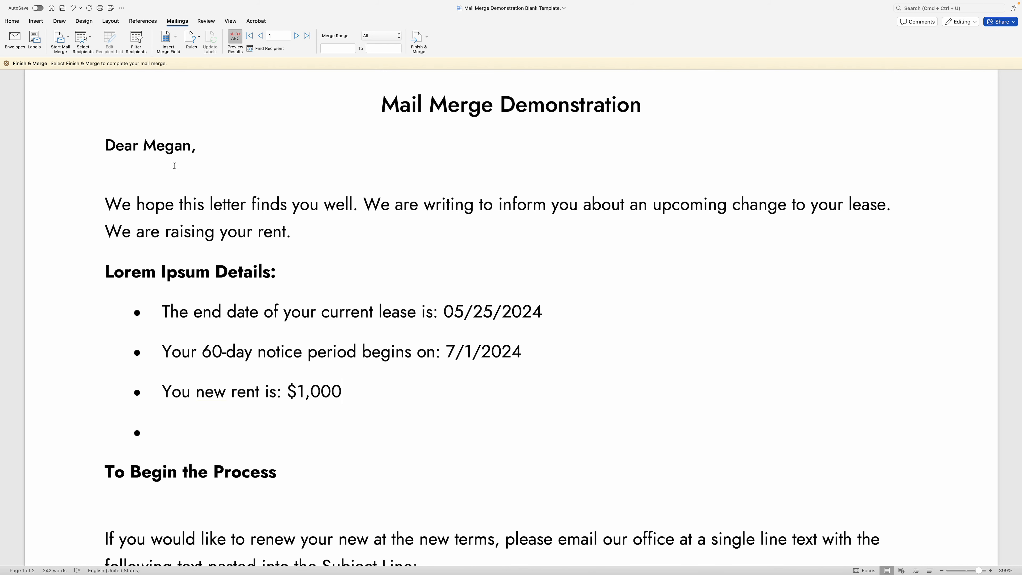
- Preview the letters of the first four recipients, checking the address block and Lorem Ipsum Details bullets, and return to the first recipient
scroll(175, 165, "up", 6)
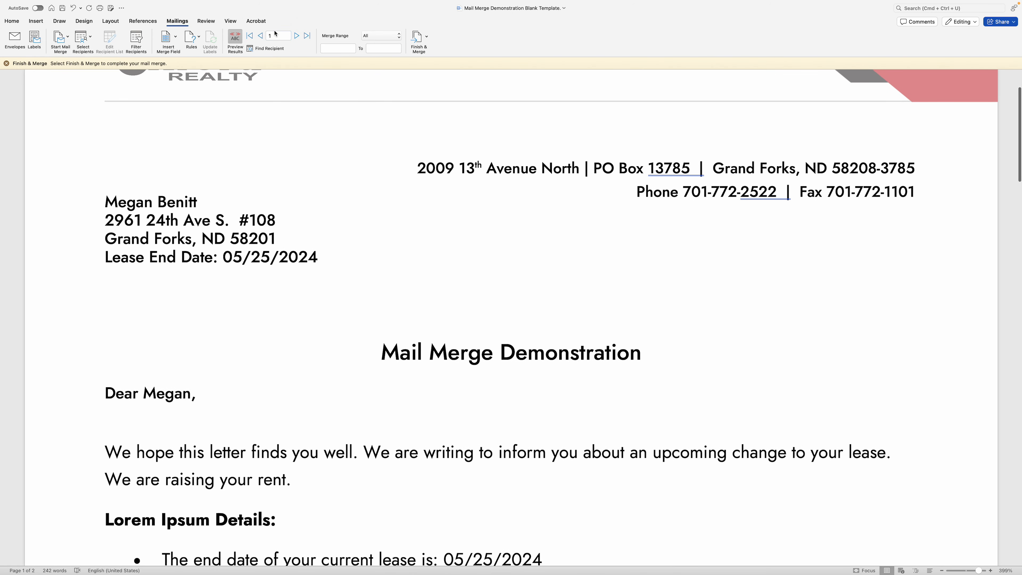
left_click(295, 37)
left_click(295, 36)
left_click(295, 36)
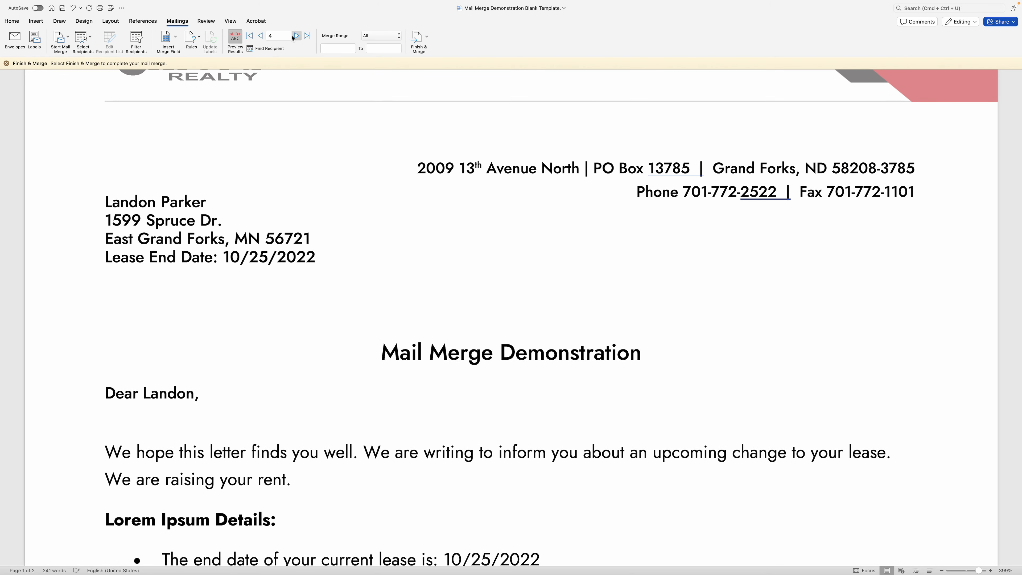
left_click(260, 36)
scroll(231, 212, "down", 3)
scroll(231, 212, "down", 5)
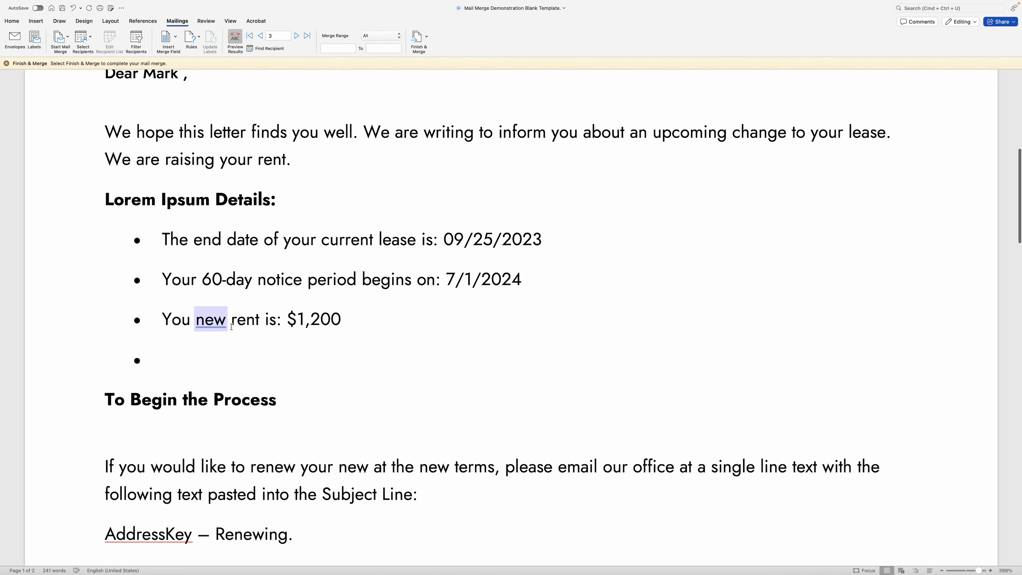
left_click(168, 360)
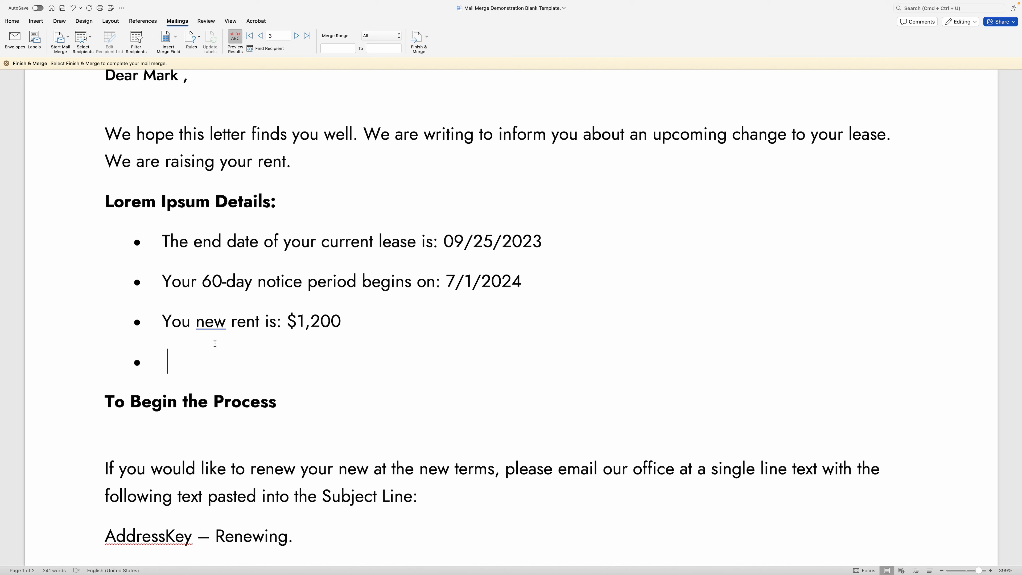
left_click(261, 36)
left_click(260, 36)
left_click_drag(454, 244, 541, 247)
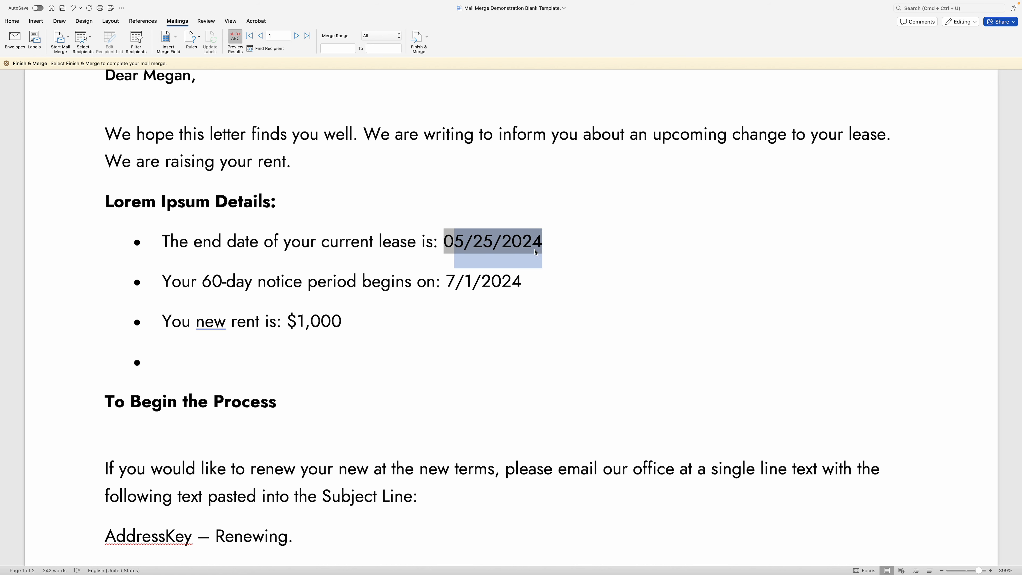
- Insert the MTMSentenceClause1 merge field in the empty bullet below the rent bullet, and delete the field together with its bullet
left_click(172, 356)
key("BackSpace")
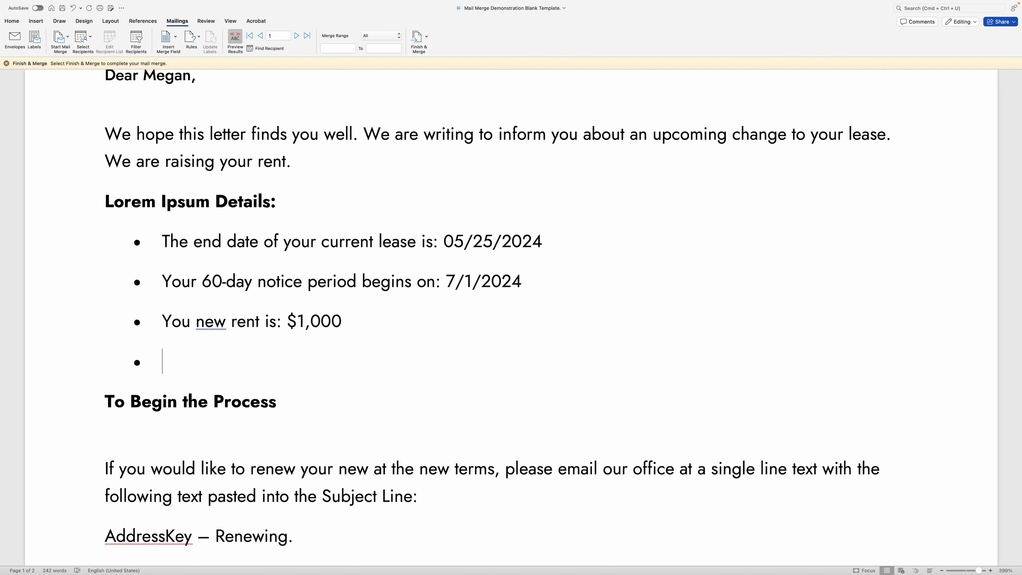
key("BackSpace")
key("BackSpace")
key("BackSpace")
key("Return")
left_click(171, 38)
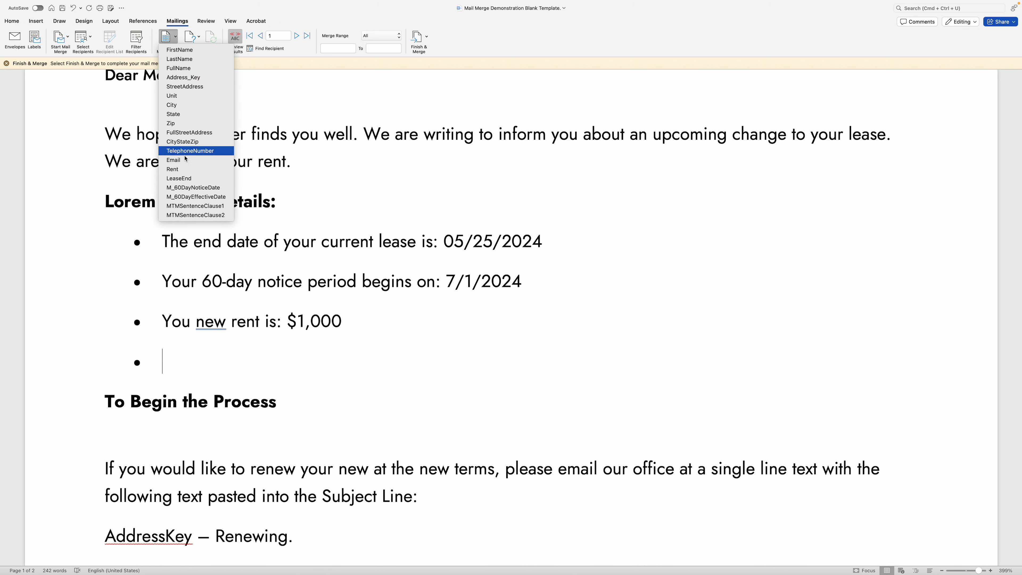
left_click(184, 207)
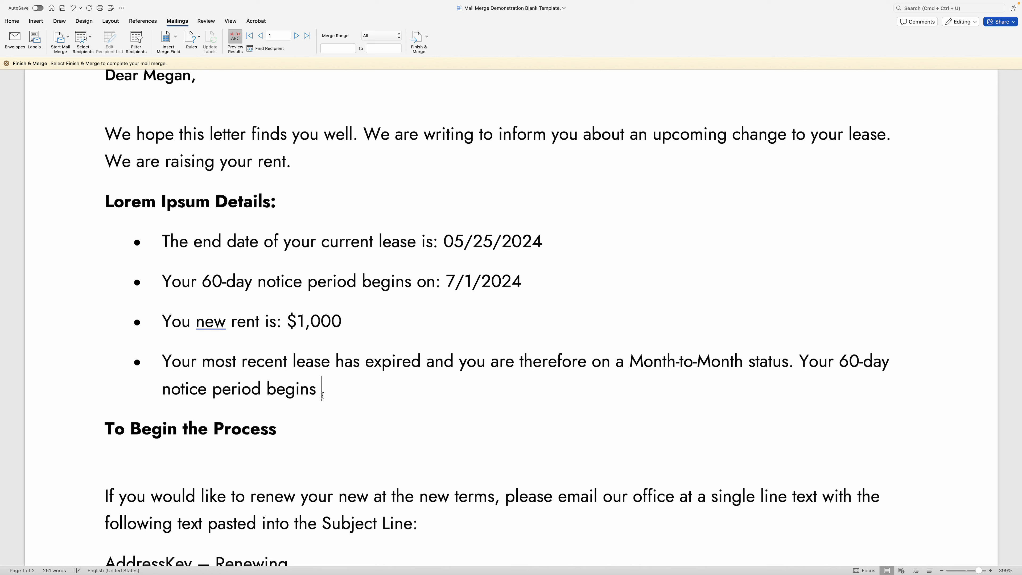
left_click_drag(323, 395, 155, 373)
key("BackSpace")
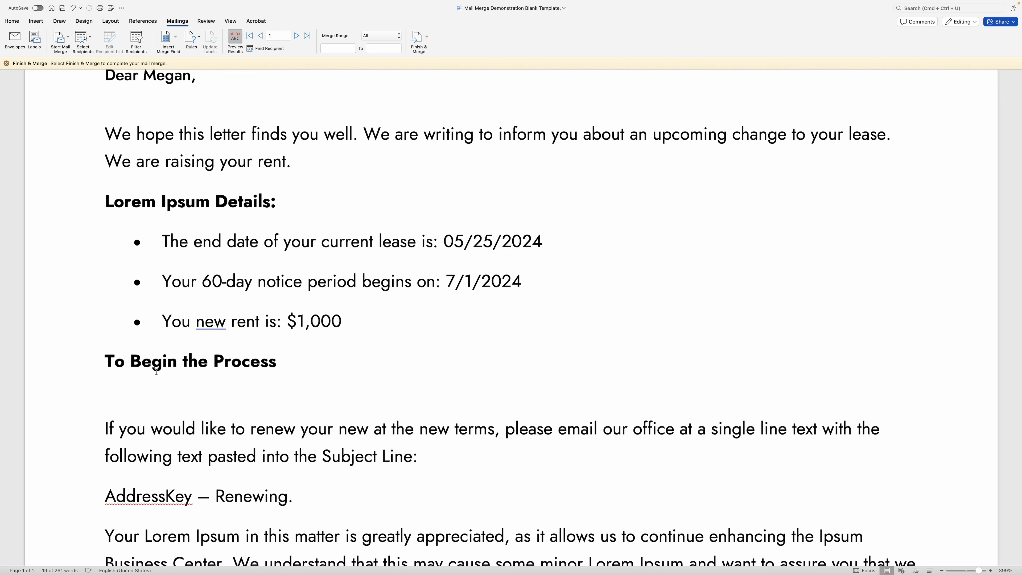
- Insert the MTMSentenceClause1 merge field after "We are raising your rent." and follow it with the M_60DayNoticeDate field
left_click(304, 161)
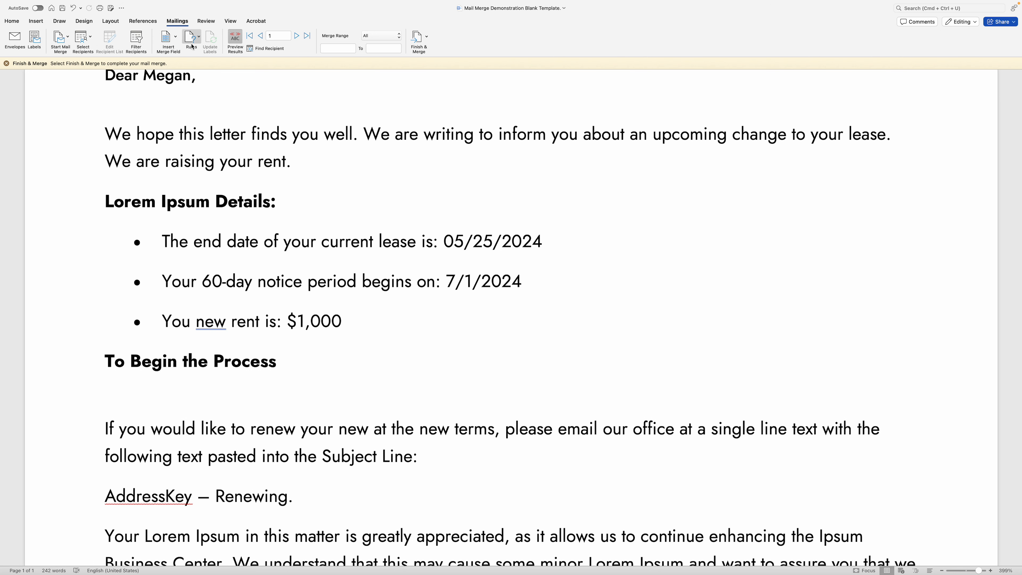
left_click(167, 41)
left_click(195, 206)
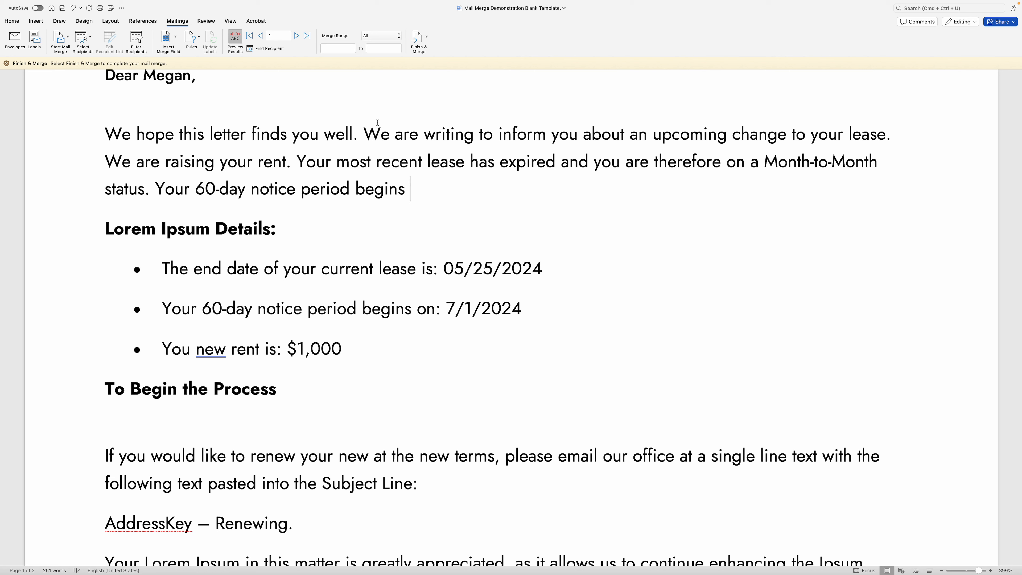
left_click(169, 39)
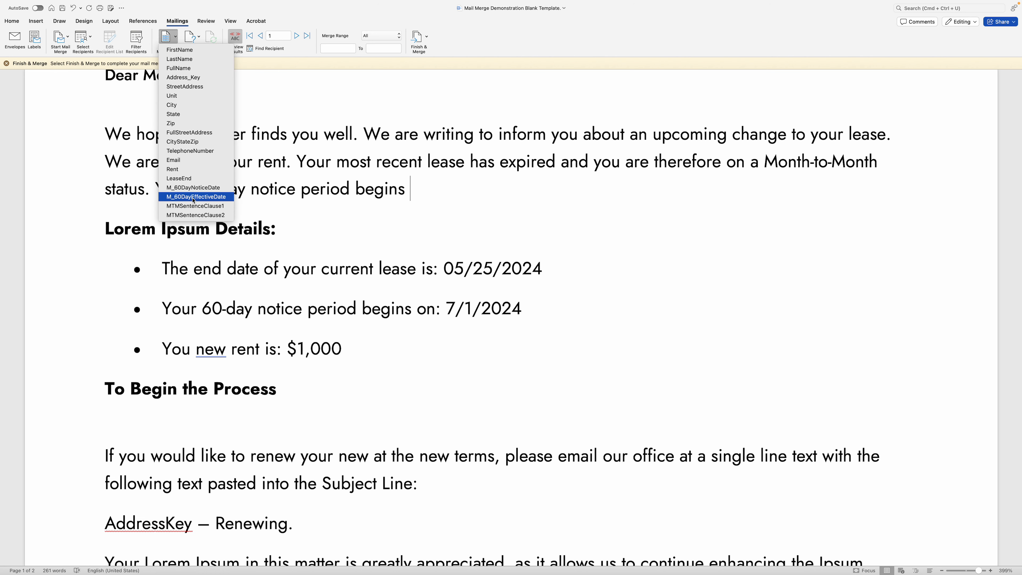
left_click(194, 187)
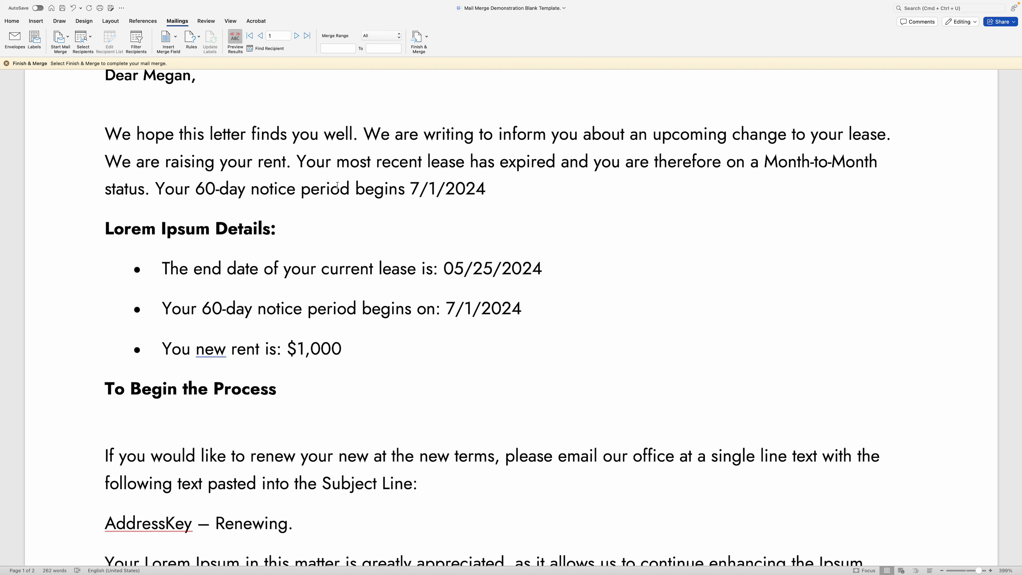
- Add the MTMSentenceClause2 and M_60DayEffectiveDate merge fields after the notice date in the opening paragraph, ending the sentence with a period
left_click(175, 36)
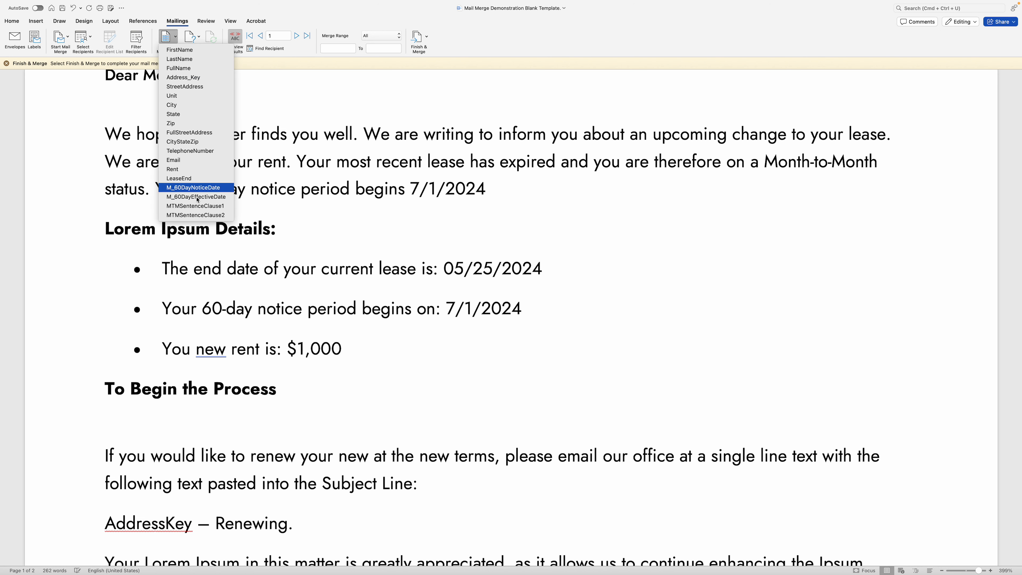
left_click(194, 211)
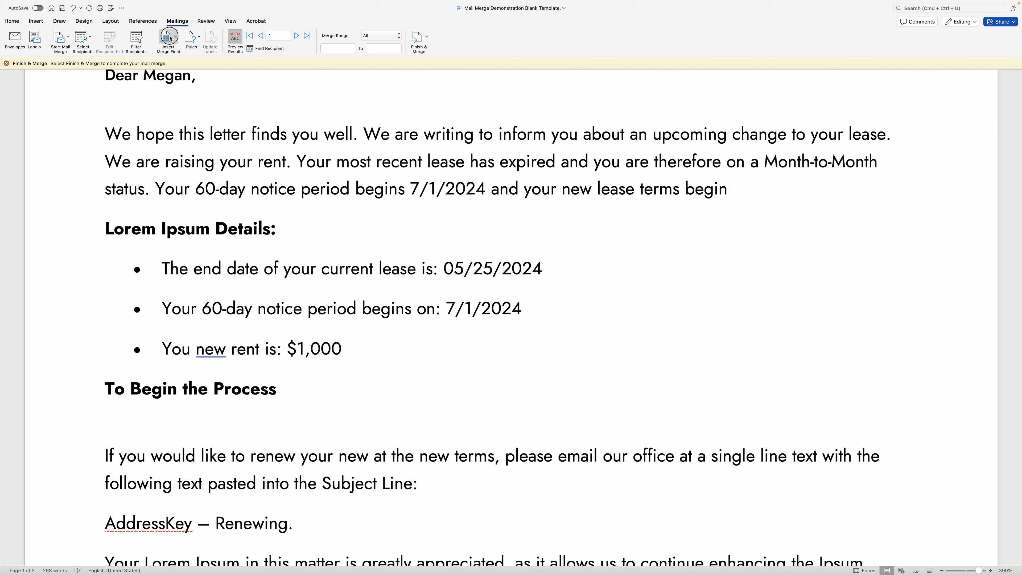
left_click(176, 36)
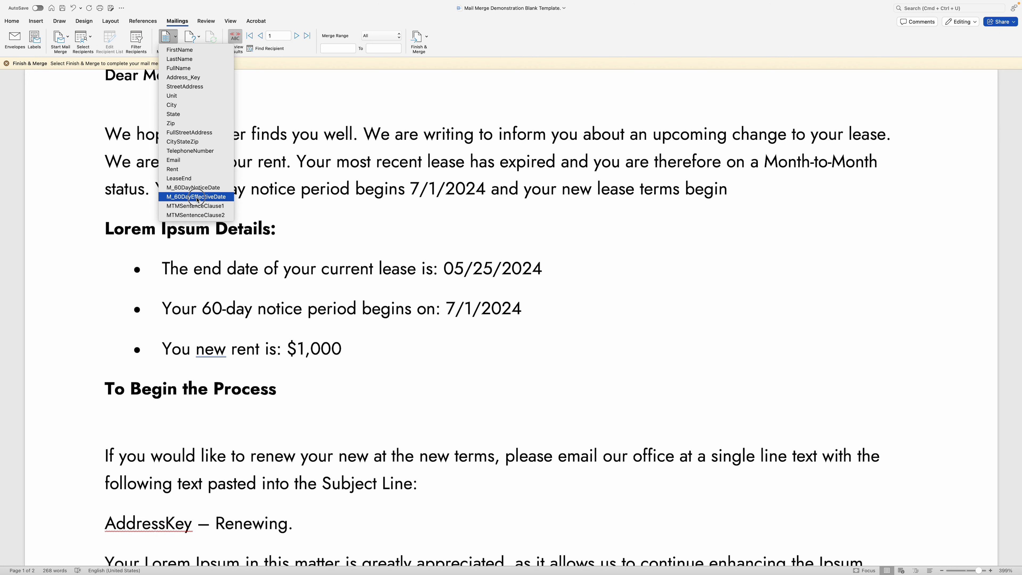
left_click(198, 197)
type(".")
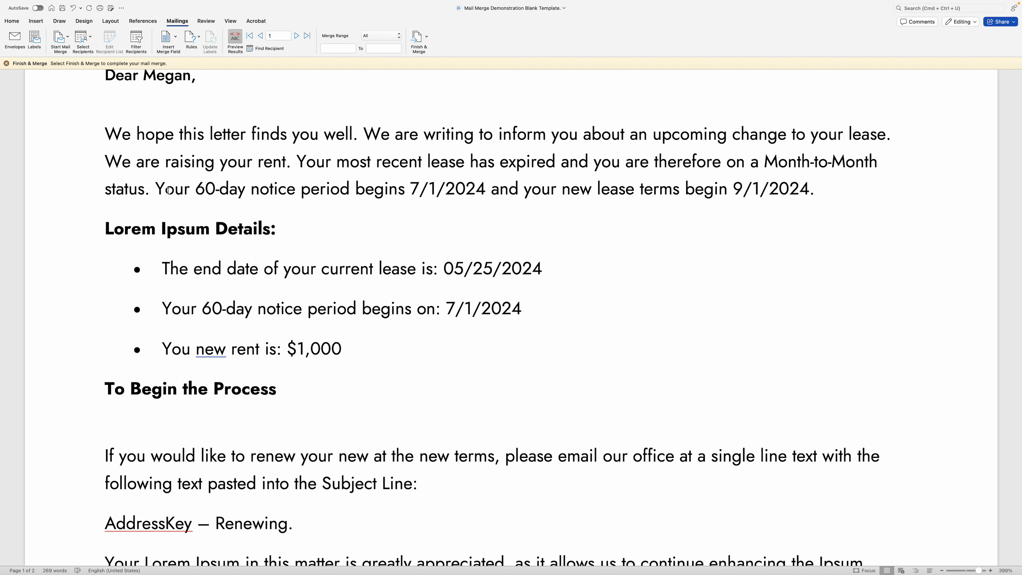
- Preview the month-to-month sentences for each recipient up to the fifth
left_click(296, 36)
left_click(296, 36)
left_click(296, 38)
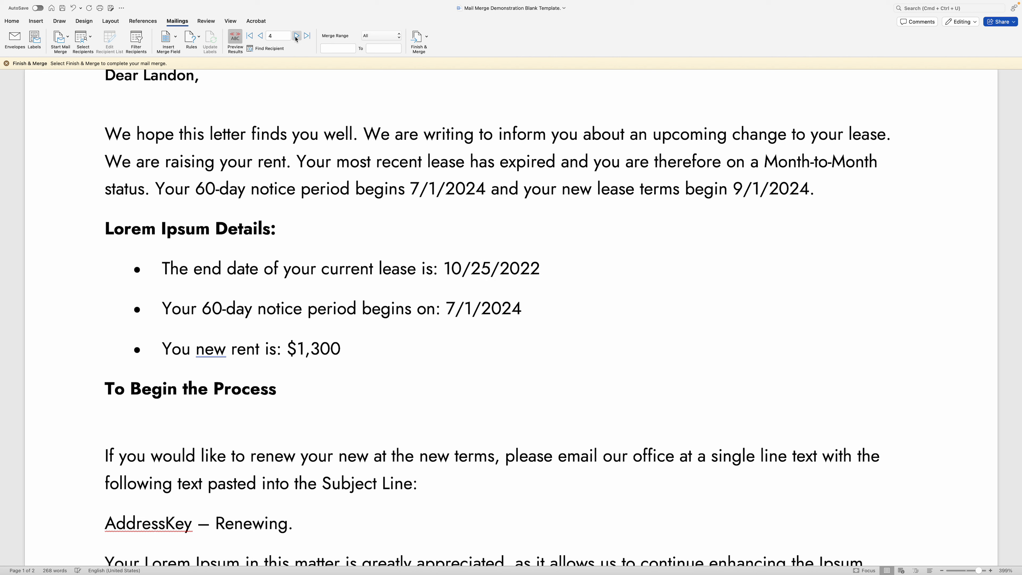
left_click(297, 36)
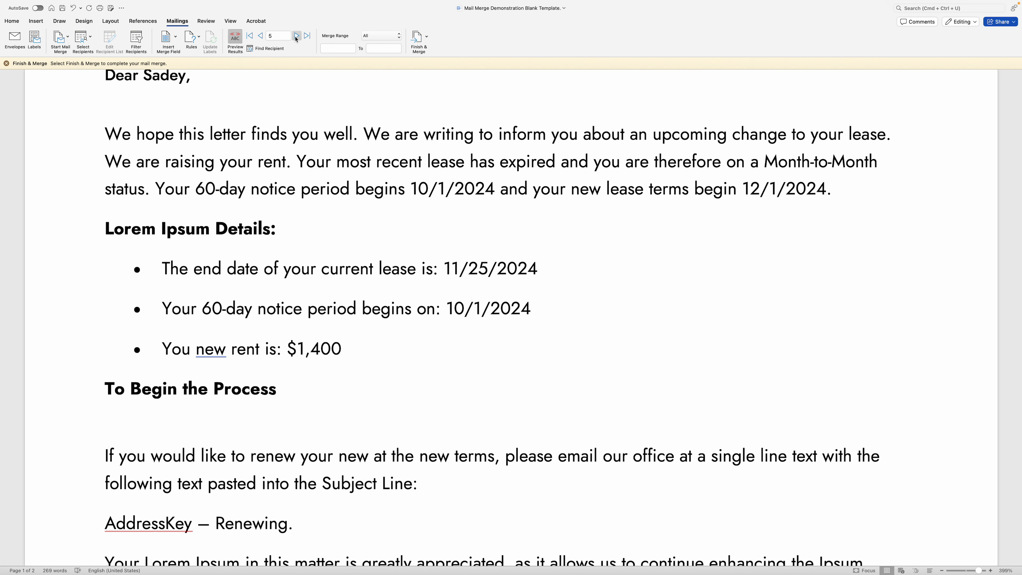
- Delete the month-to-month clause and date fields after "We are raising your rent." together with the extra period
left_click_drag(298, 162, 284, 202)
left_click(837, 192)
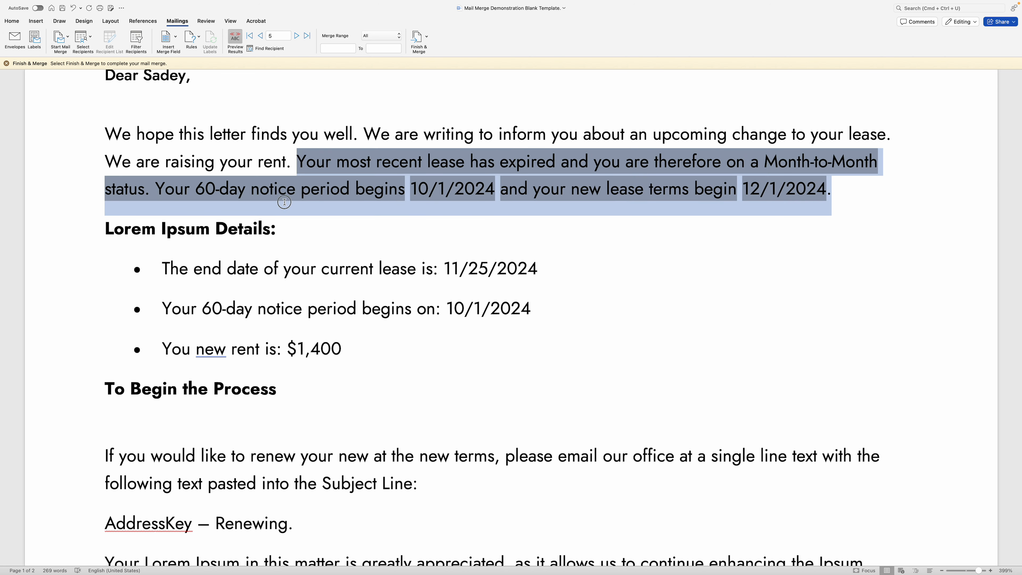
left_click(161, 189)
left_click_drag(156, 188, 810, 210)
key("BackSpace")
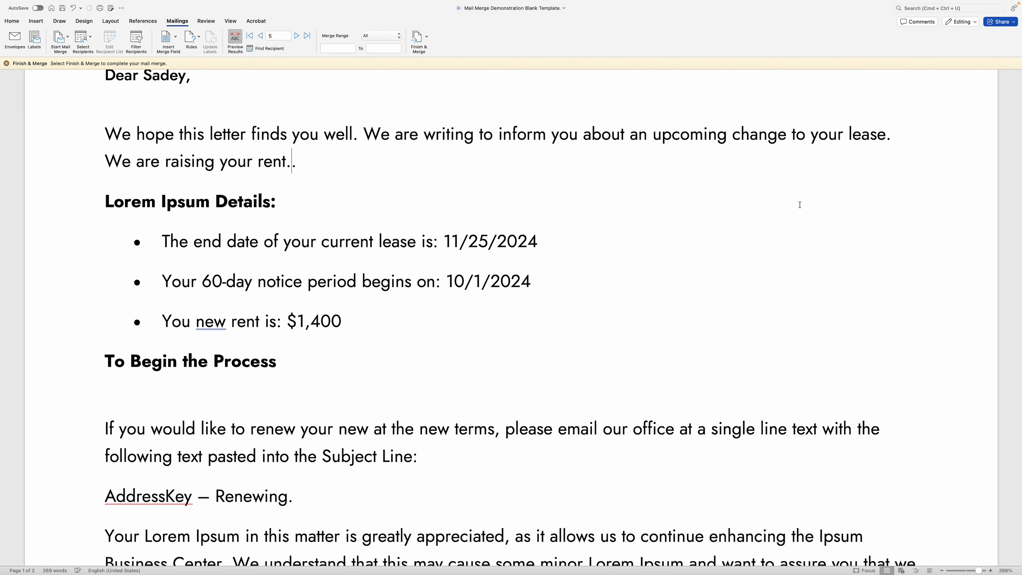
key("BackSpace")
- Replace the "AddressKey" placeholder before "– Renewing." with the Address_Key merge field
scroll(322, 271, "down", 2)
scroll(322, 271, "down", 8)
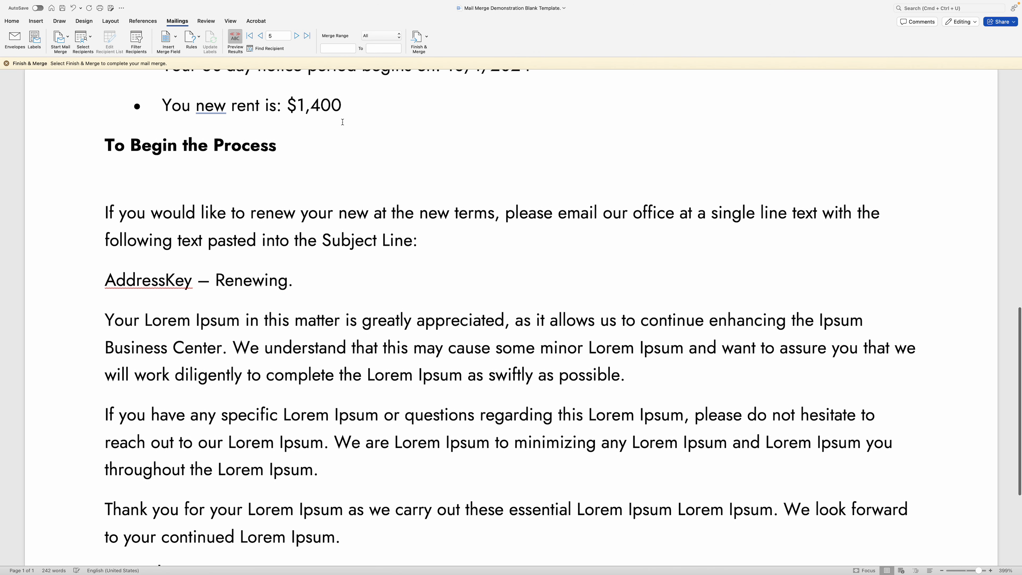
scroll(317, 179, "down", 1)
double_click(188, 200)
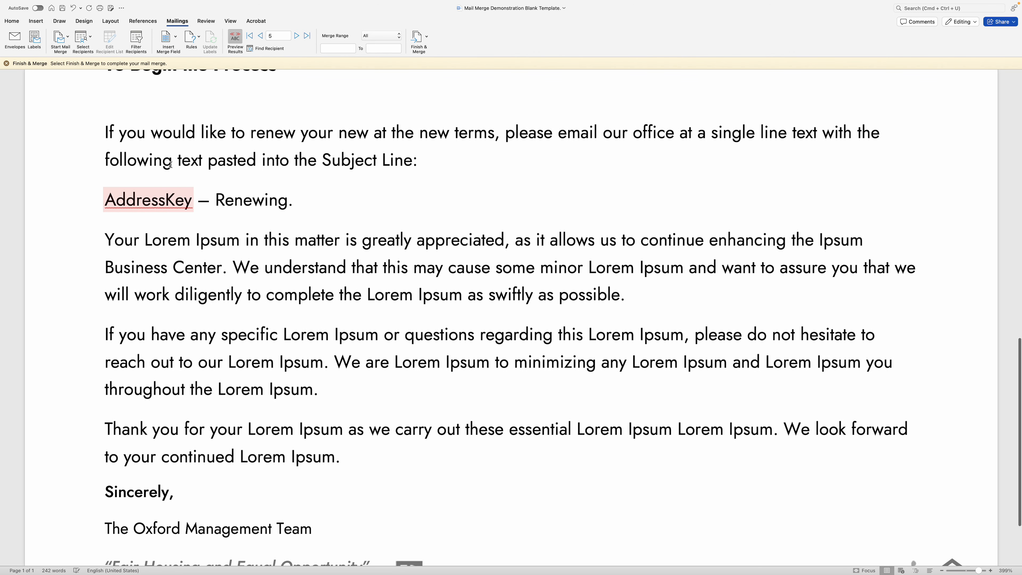
left_click(486, 139)
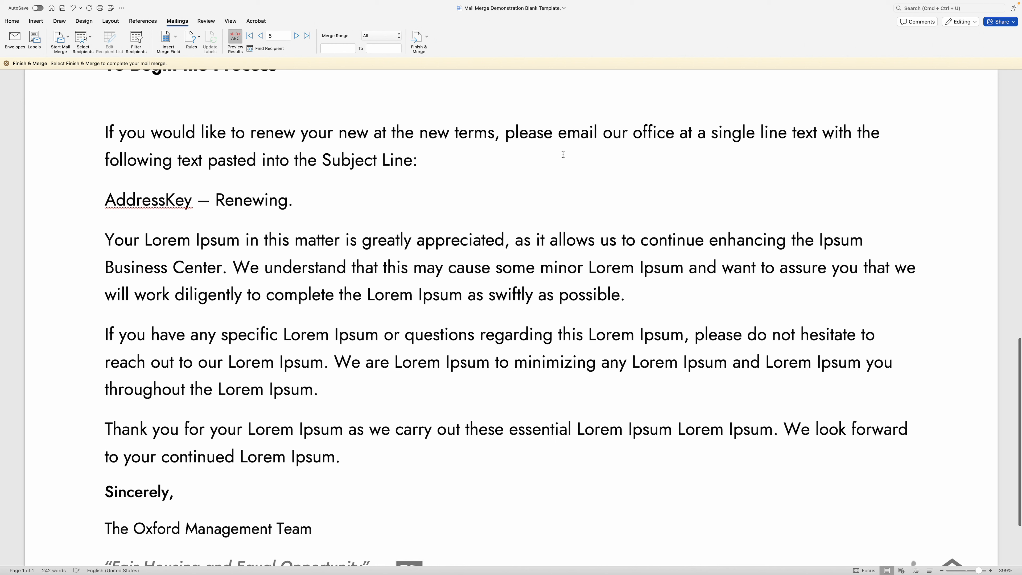
double_click(191, 201)
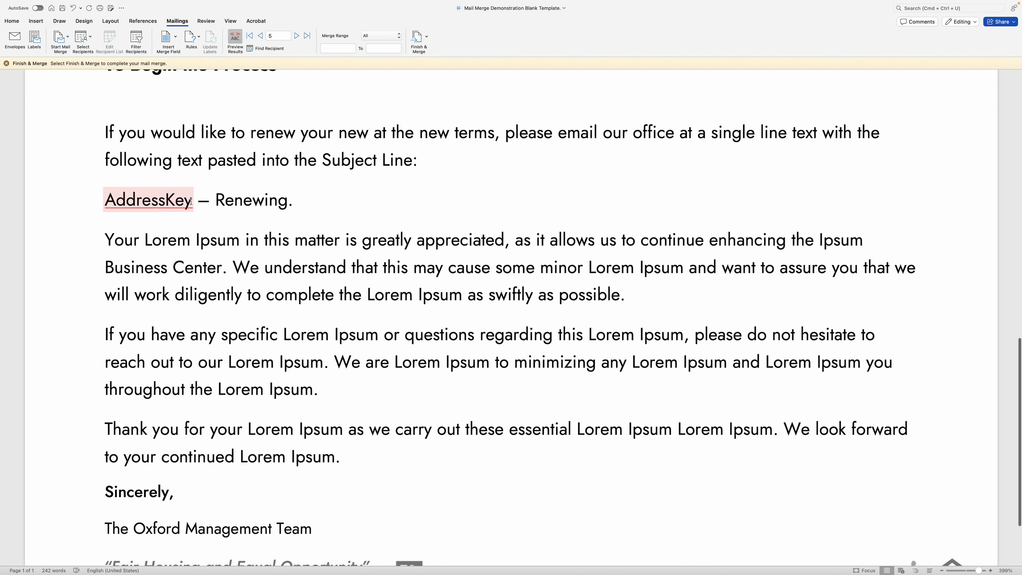
left_click_drag(193, 199, 111, 198)
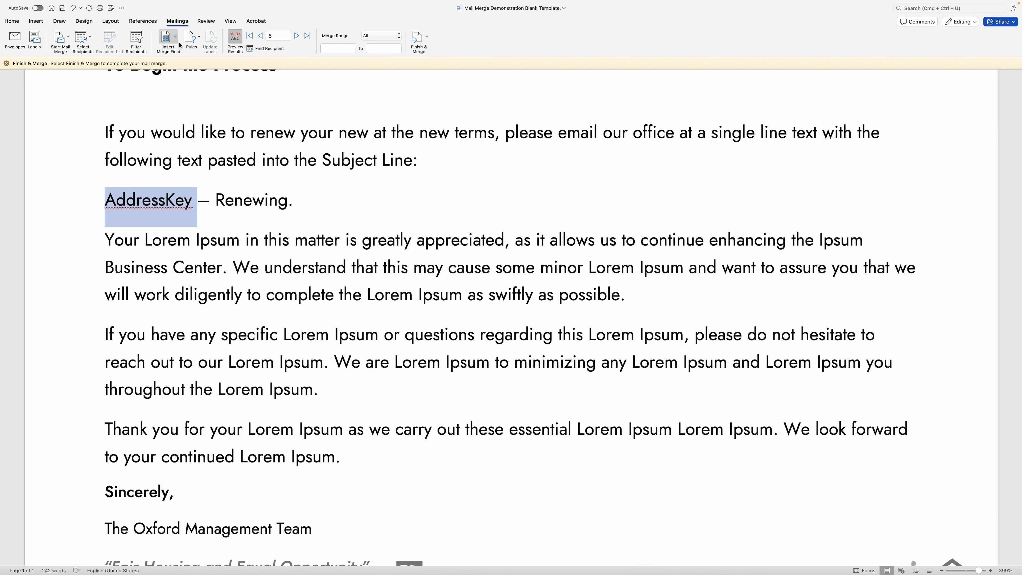
left_click(166, 38)
left_click(183, 86)
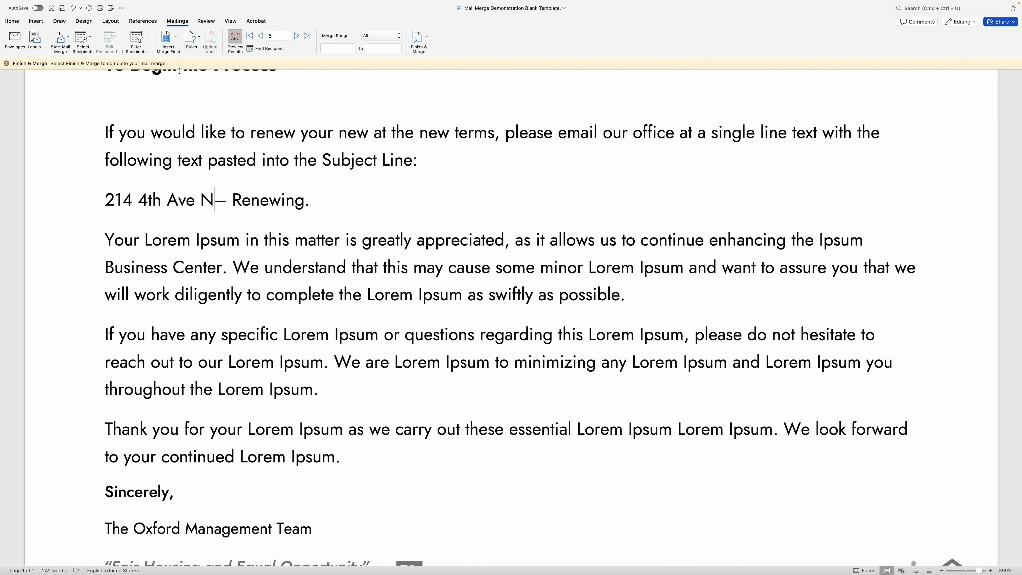
left_click_drag(212, 197, 95, 202)
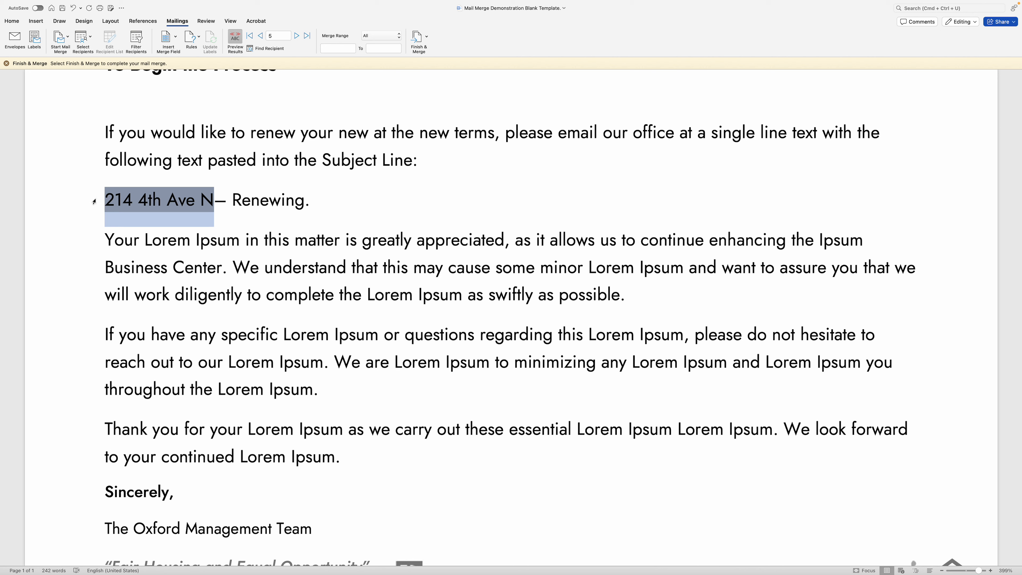
left_click(166, 38)
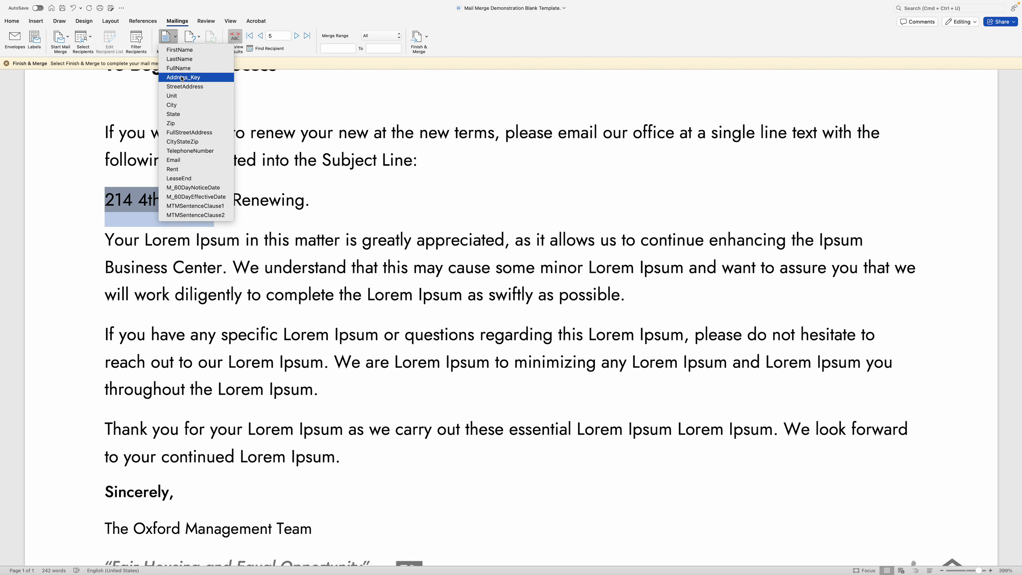
left_click(182, 78)
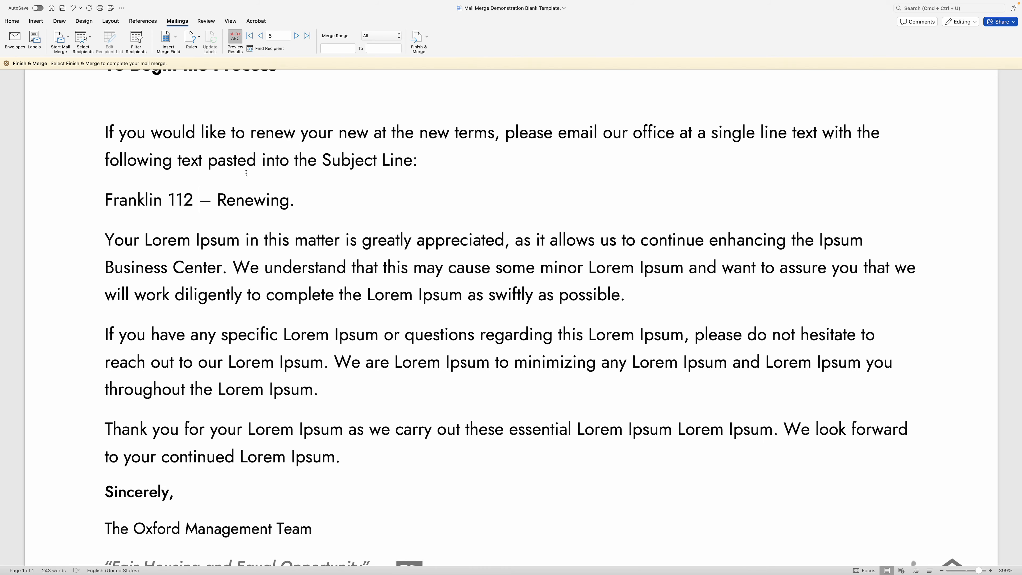
- Review the merged letter from the closing back up to the address block, and return the preview to the first recipient
scroll(265, 195, "down", 3)
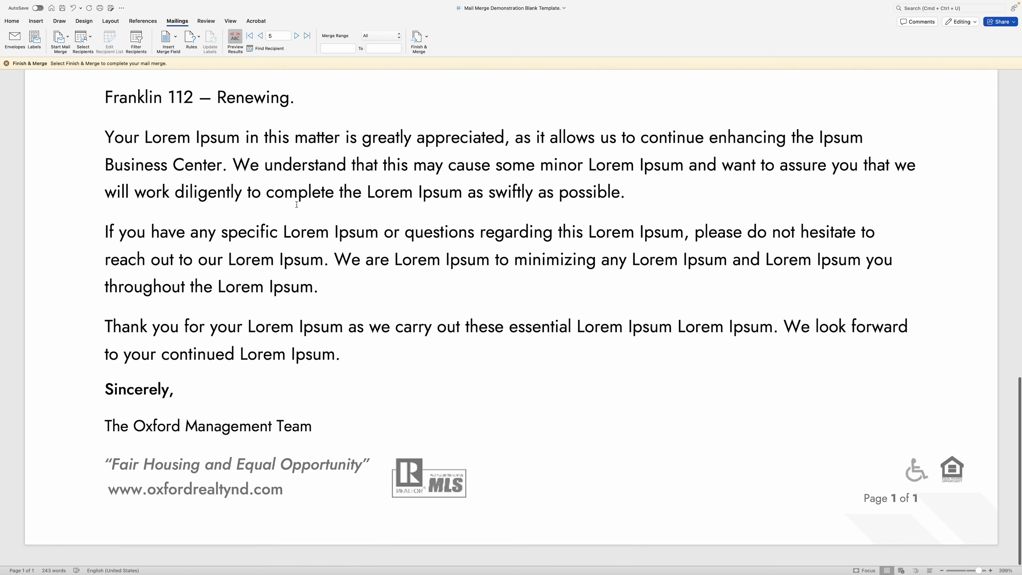
scroll(302, 197, "up", 5)
scroll(301, 197, "up", 10)
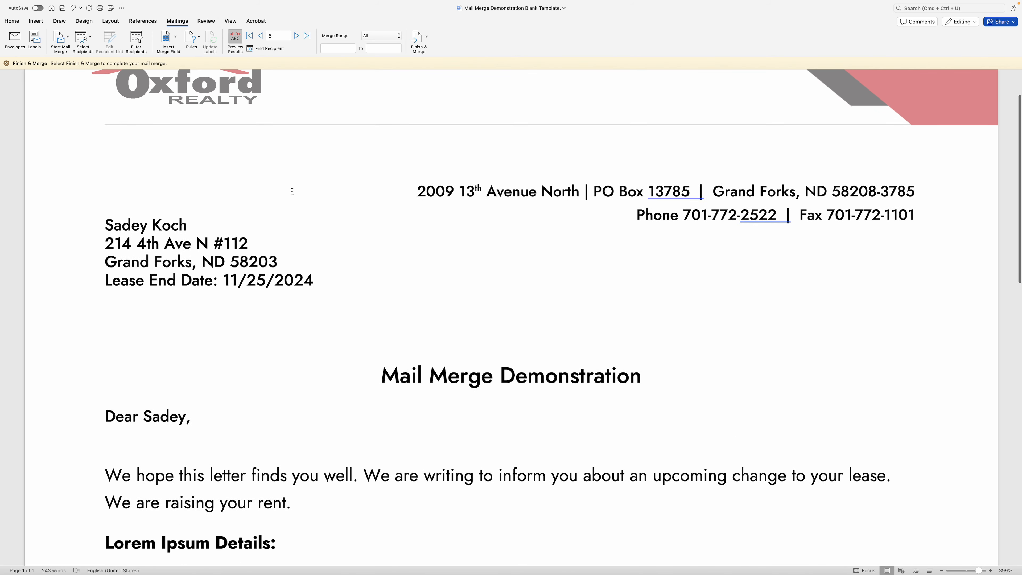
left_click(264, 38)
left_click(264, 38)
left_click(264, 38)
left_click(263, 38)
scroll(313, 244, "down", 5)
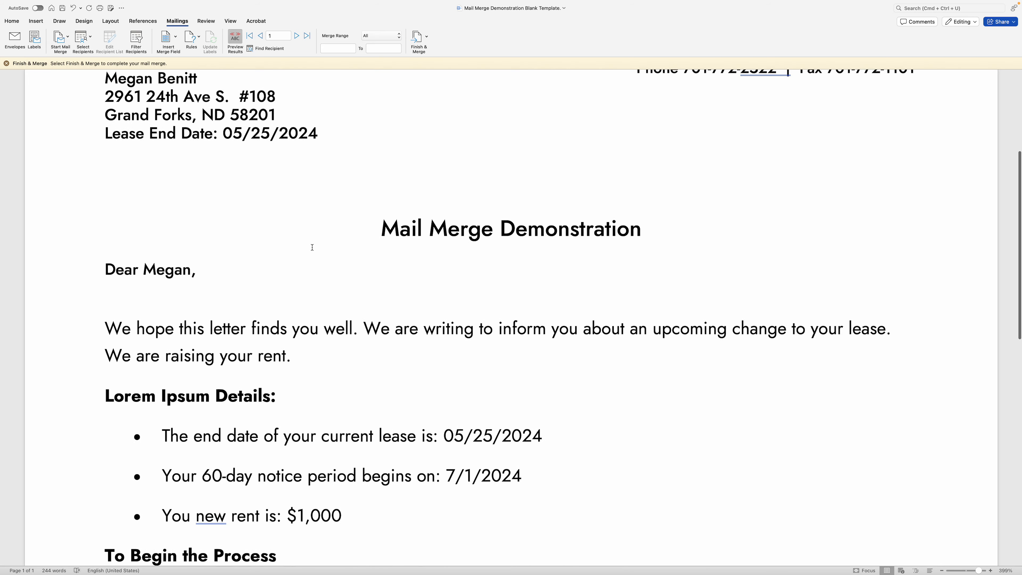
scroll(312, 244, "up", 4)
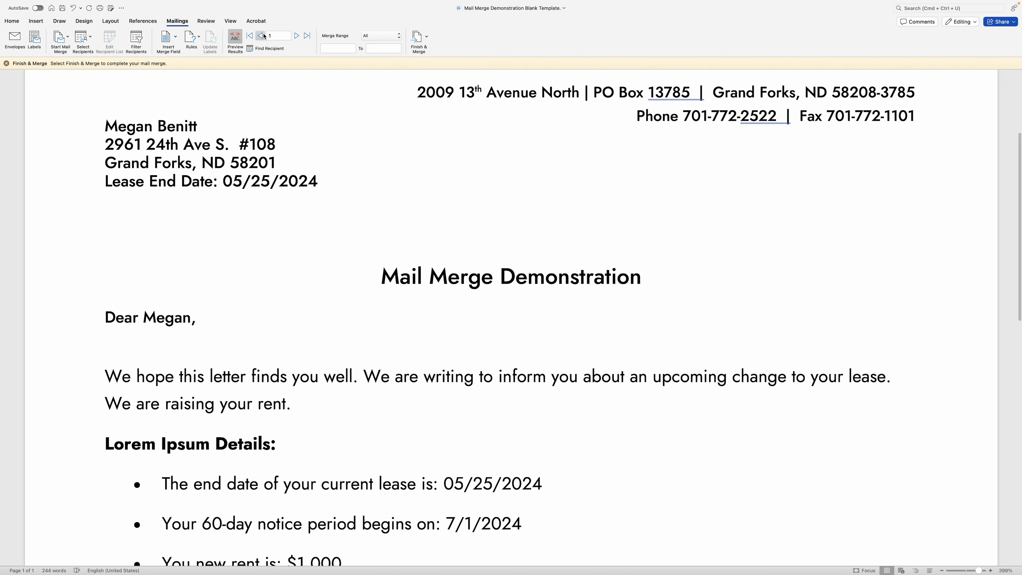
- Merge the letters to the printer and print all pages with the default settings
left_click(414, 38)
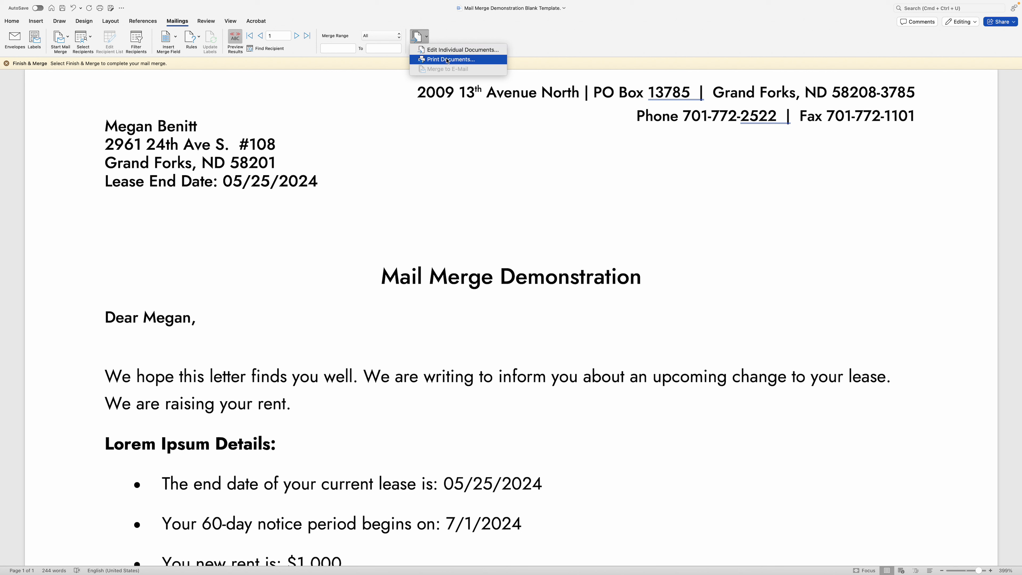
left_click(429, 61)
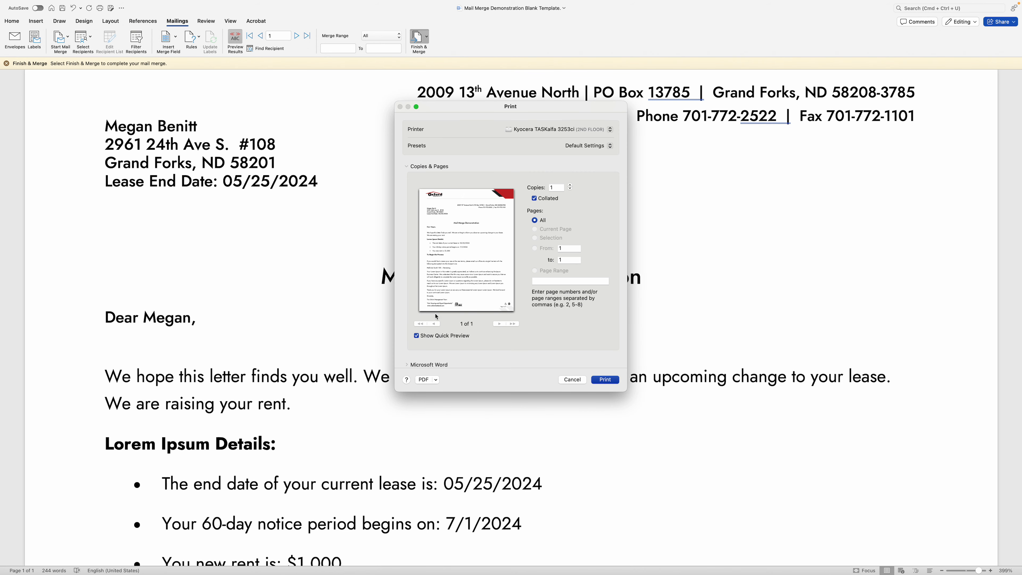
left_click(535, 198)
left_click(599, 383)
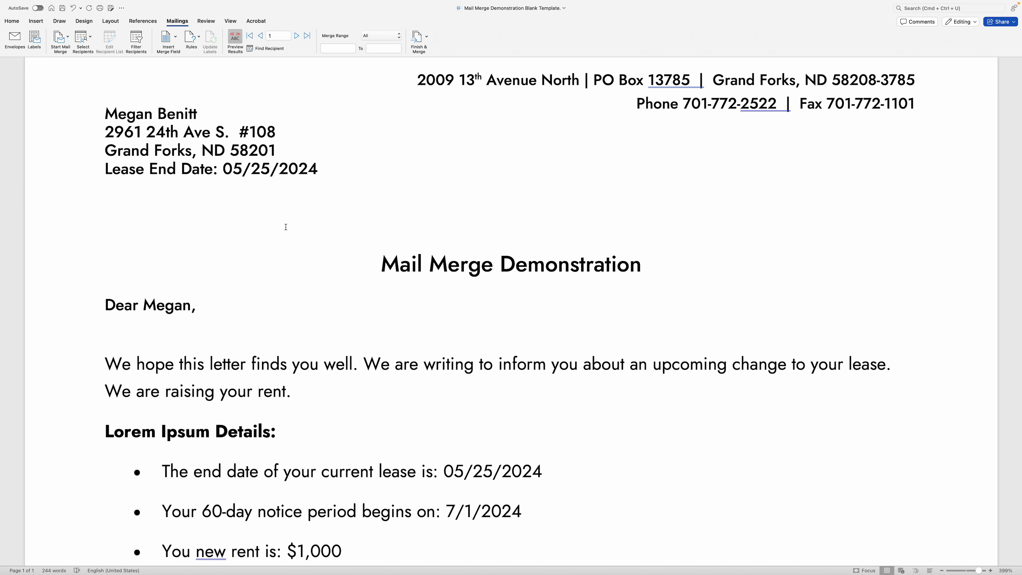
- Merge the letters for printing and save them as a PDF named "Mail Merge Demonstration Blank Template" in the Mail Merge Test folder
scroll(290, 214, "up", 3)
left_click(418, 38)
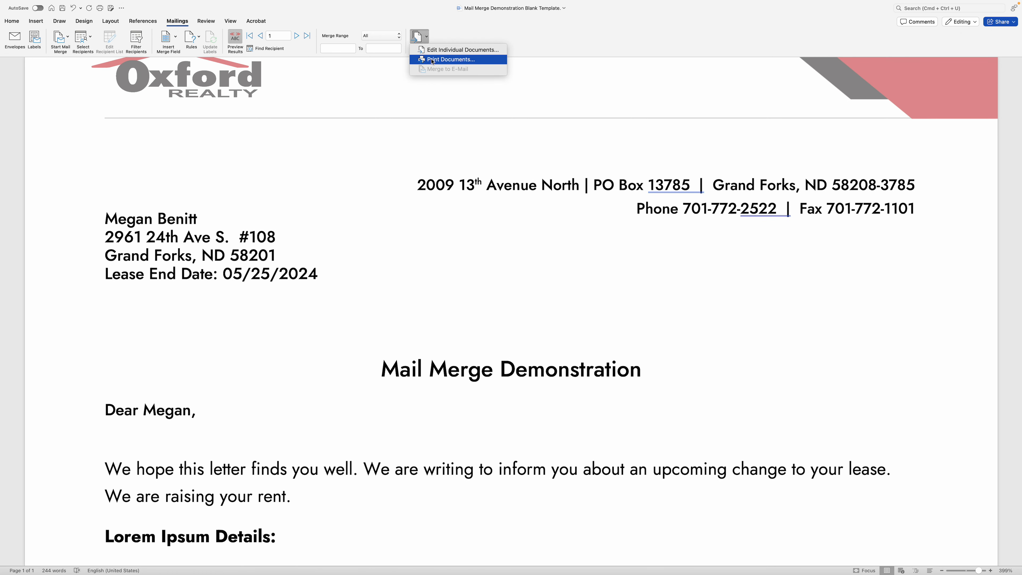
left_click(432, 60)
left_click(423, 381)
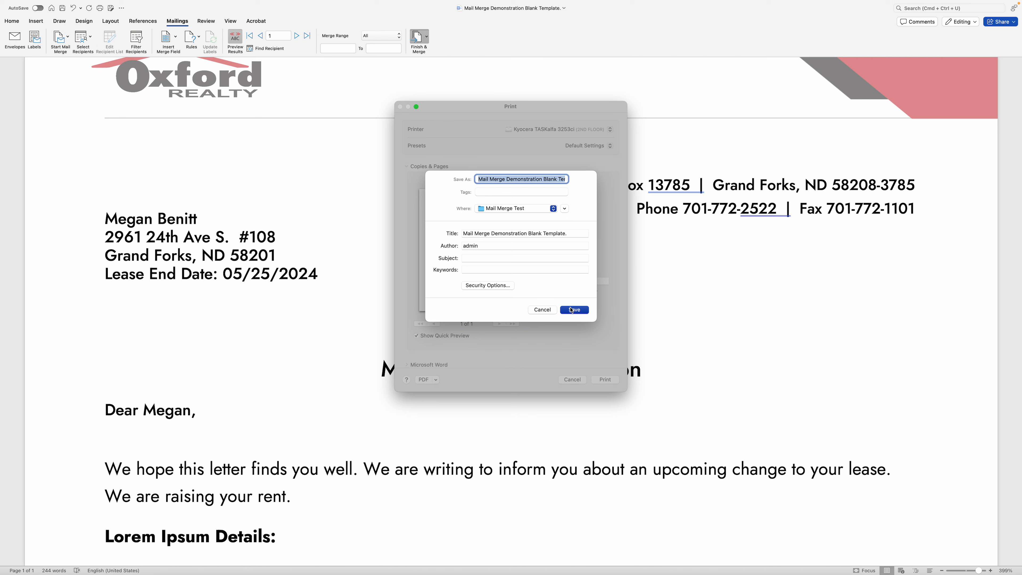
left_click(574, 310)
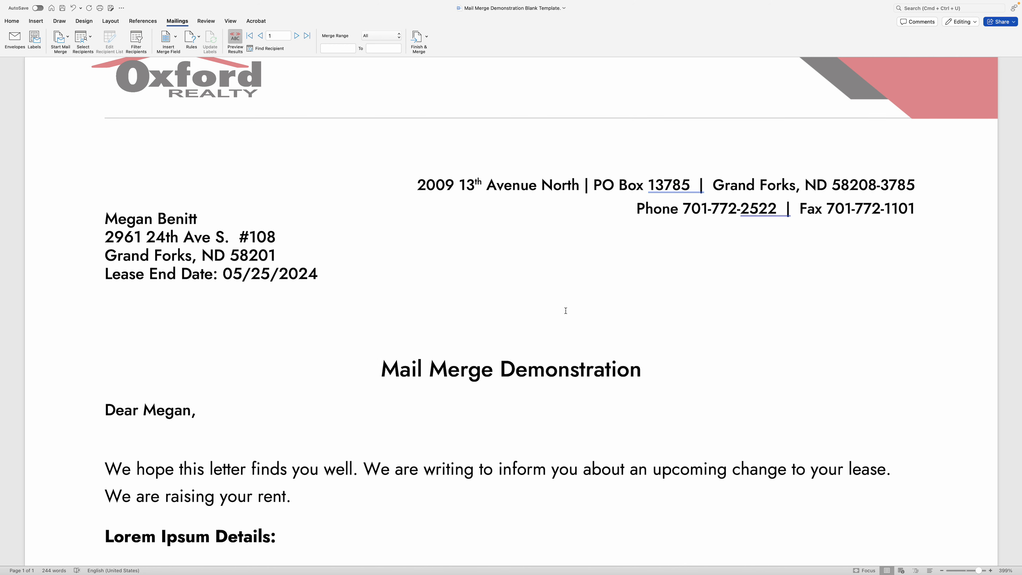
mouse_move(29, 2)
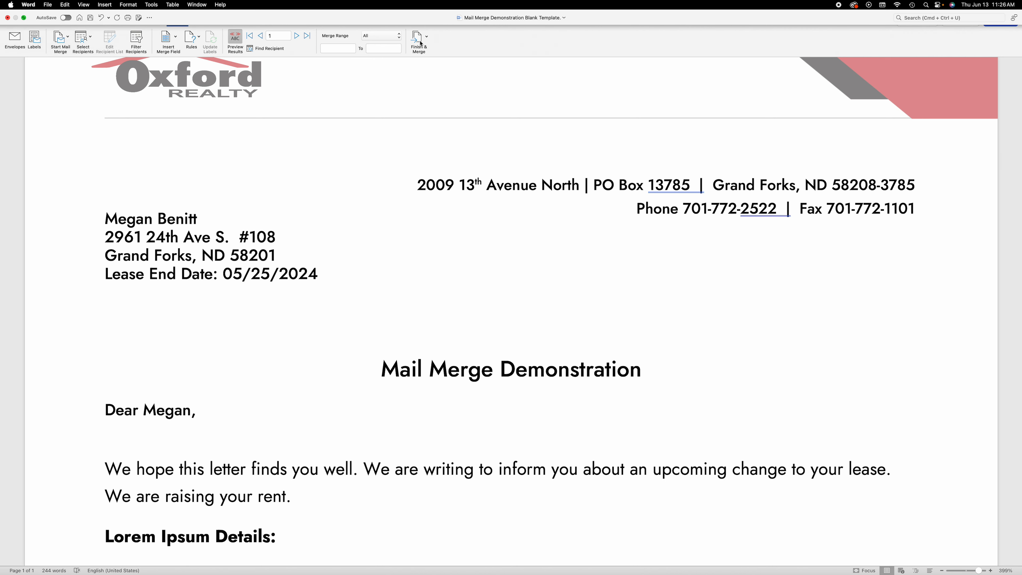
left_click(420, 42)
left_click(430, 62)
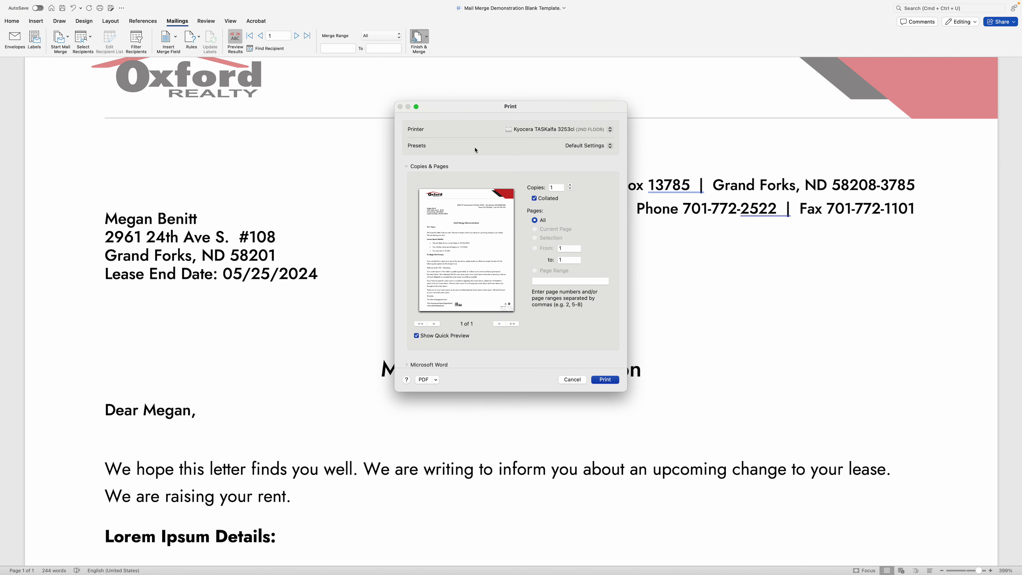
left_click(423, 379)
left_click(542, 309)
- Switch to the desktop and open the "Mail Merge Demonstration Blank Template" PDF from the Mail Merge Test folder in Acrobat
key("ctrl+Left")
double_click(824, 190)
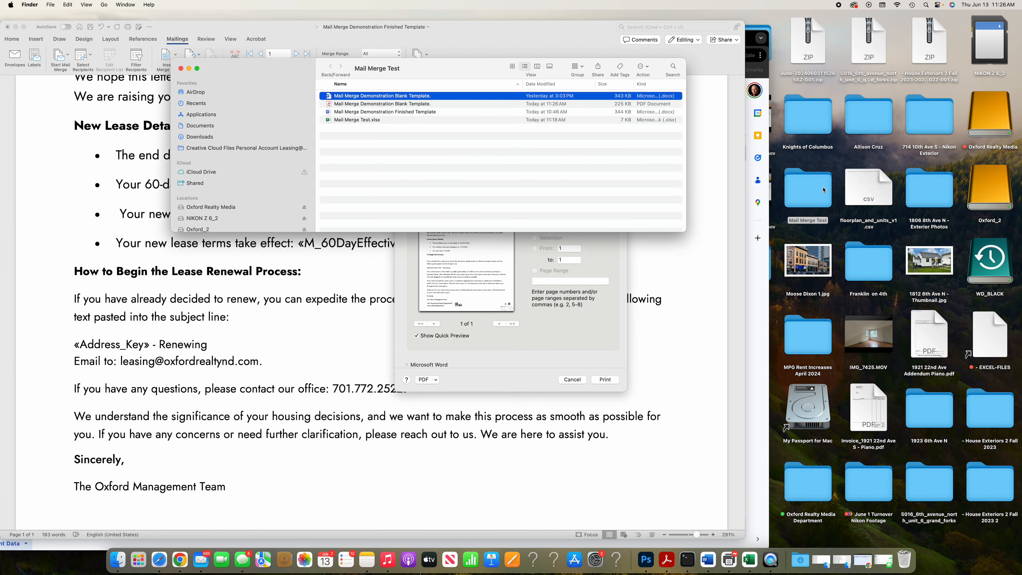
double_click(353, 104)
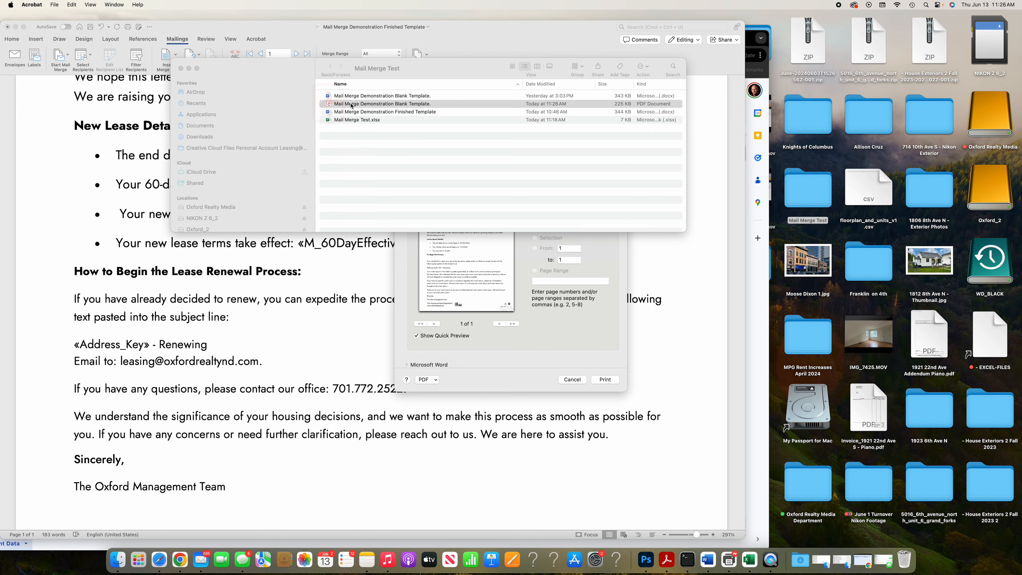
- Examine the merged letters in the PDF page by page, checking each recipient's address, lease dates, rent and renewal subject line
scroll(435, 167, "down", 10)
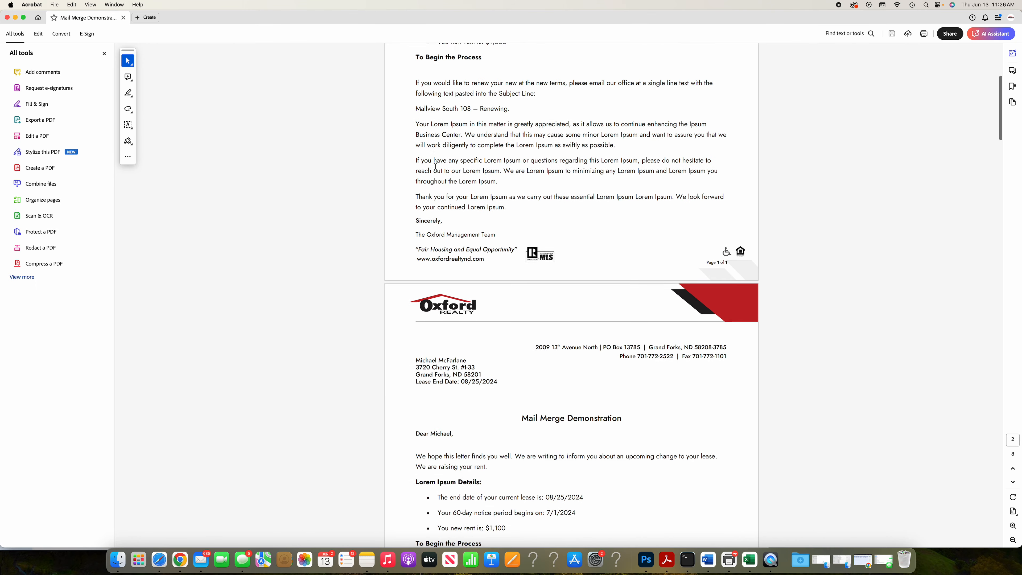
scroll(435, 166, "down", 10)
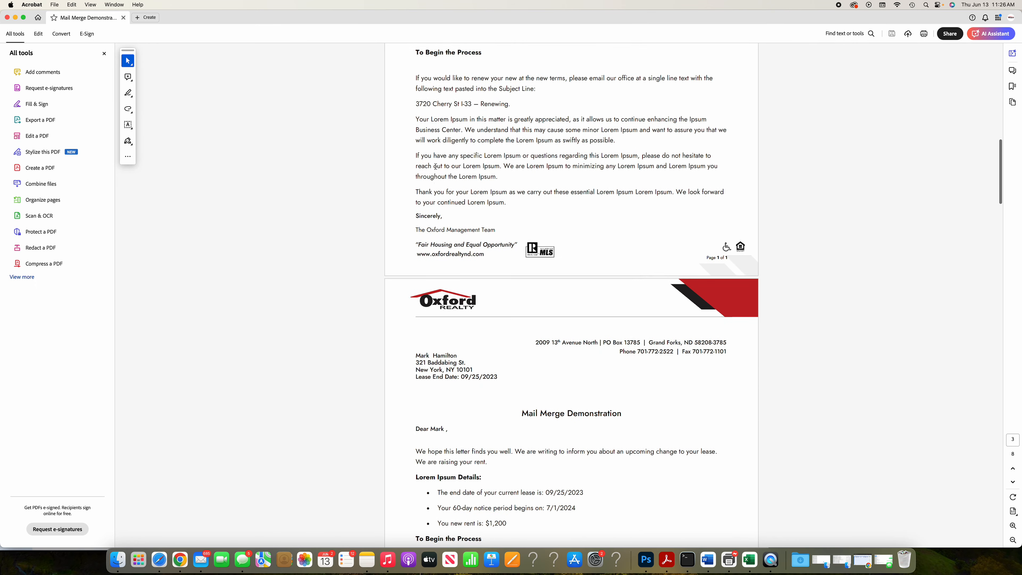
scroll(435, 166, "down", 5)
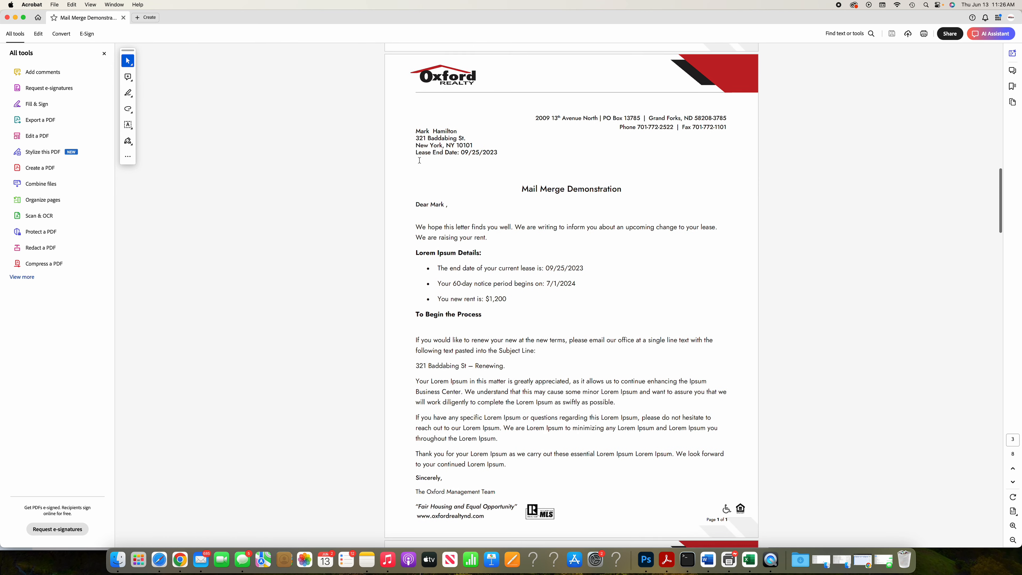
scroll(419, 158, "down", 10)
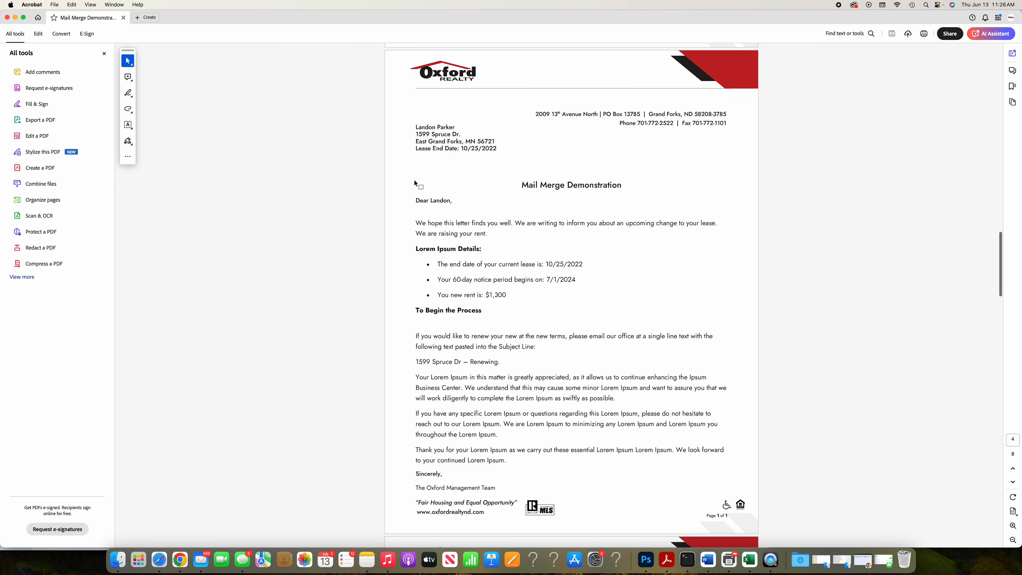
scroll(419, 199, "down", 10)
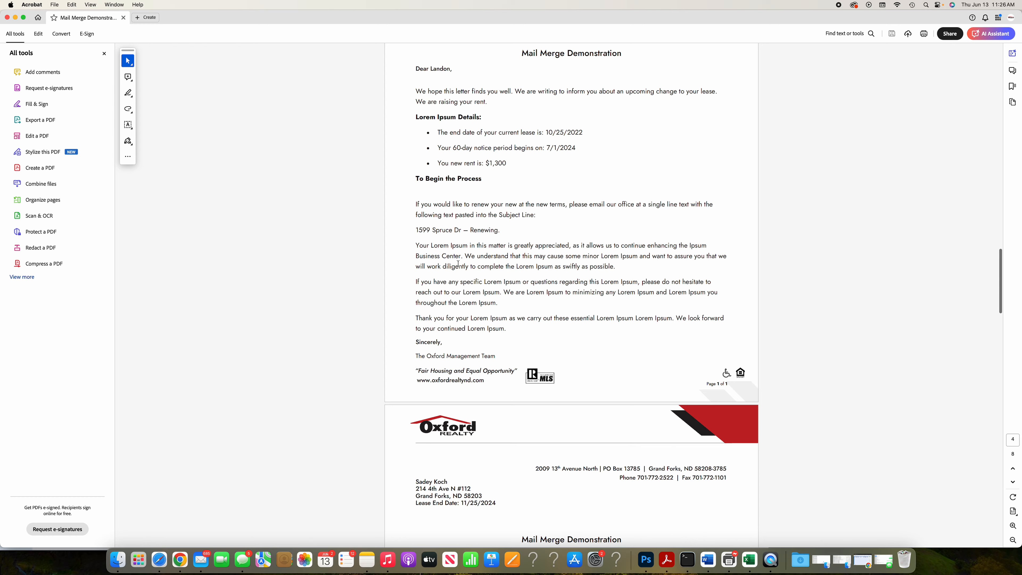
scroll(407, 178, "down", 2)
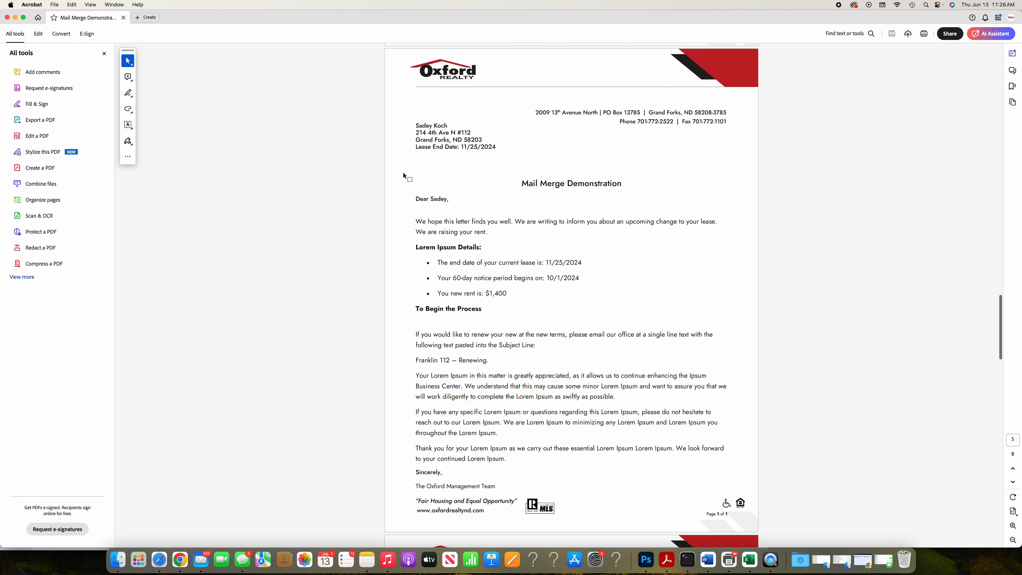
scroll(461, 259, "down", 5)
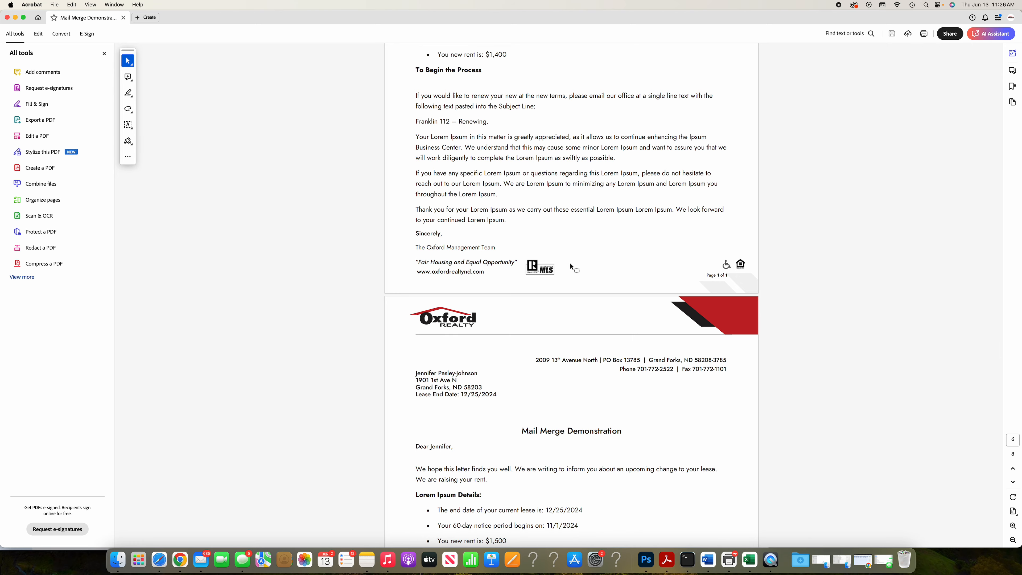
scroll(265, 78, "up", 12)
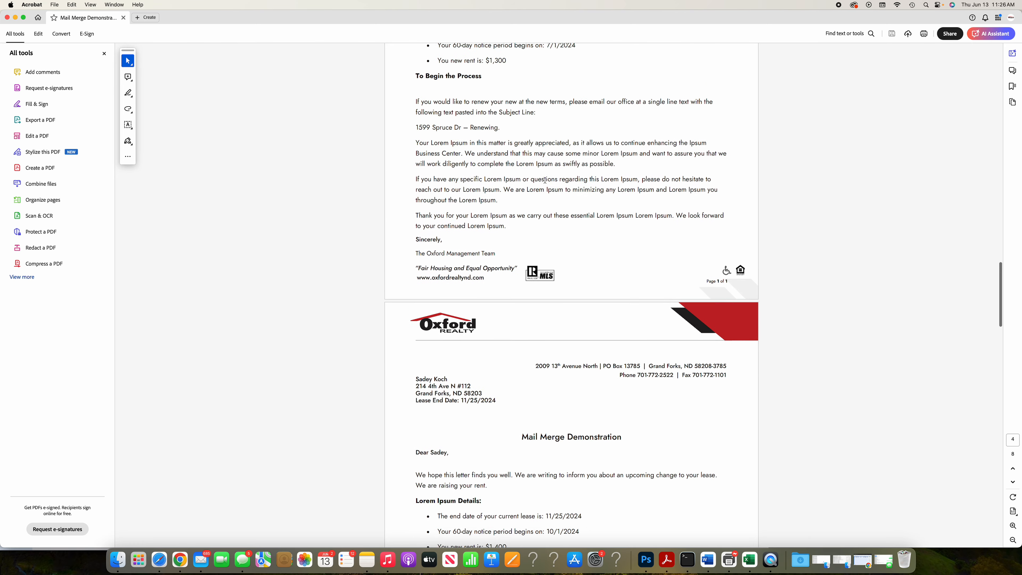
scroll(531, 142, "up", 8)
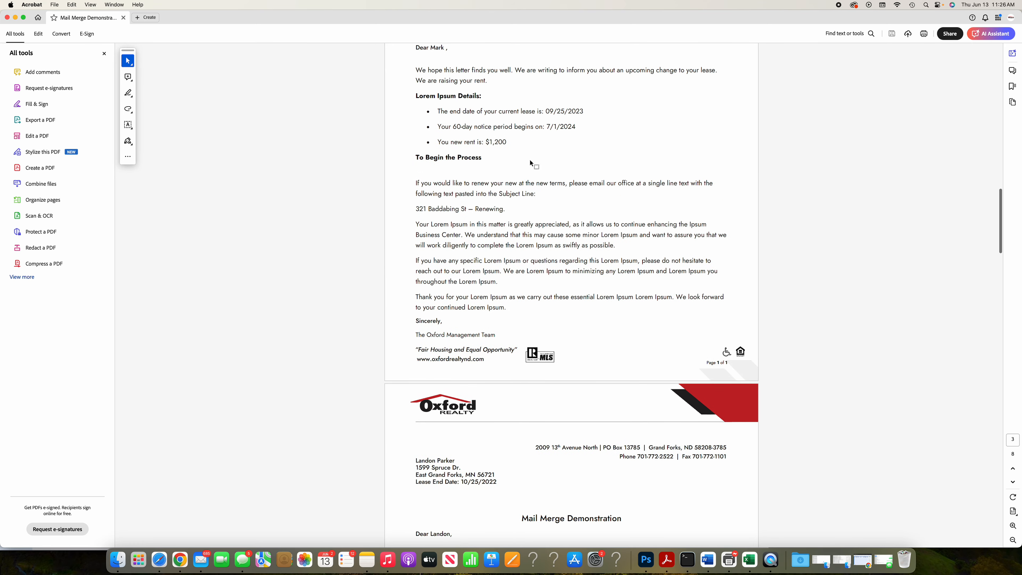
scroll(353, 114, "up", 6)
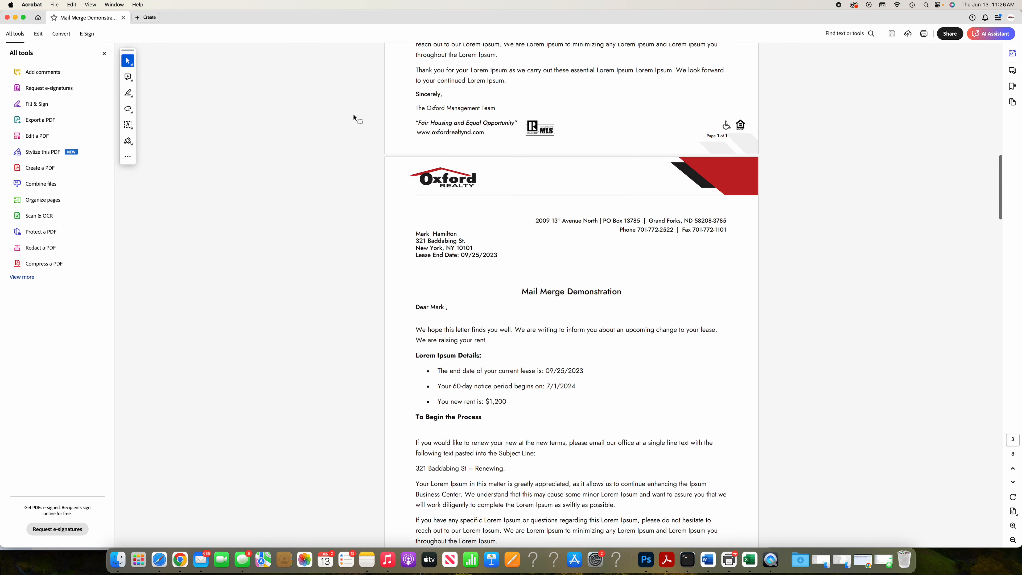
- Close the PDF, the Acrobat window and the Mail Merge Test folder, and cancel the open print dialog in Word
left_click(123, 18)
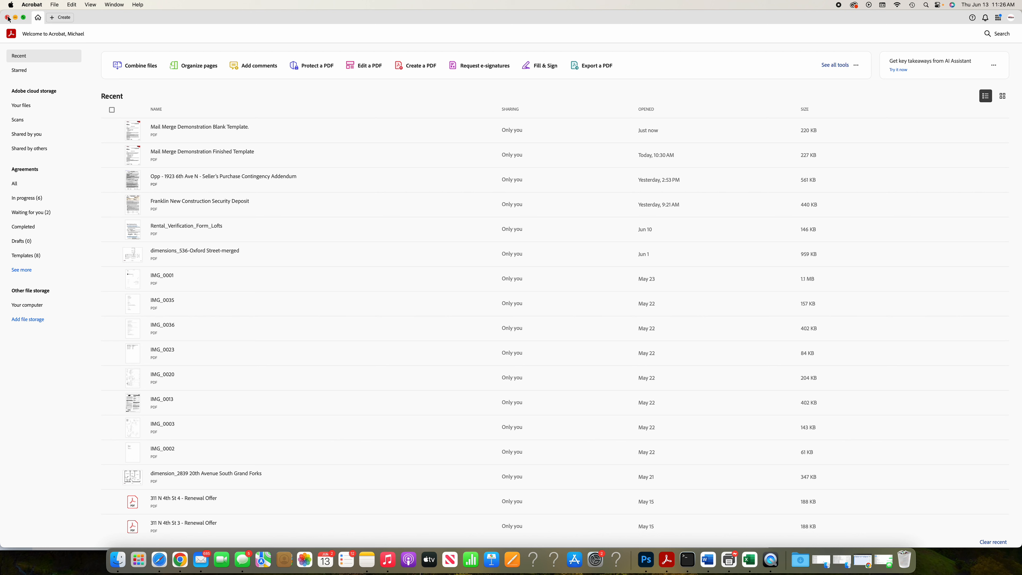
left_click(8, 17)
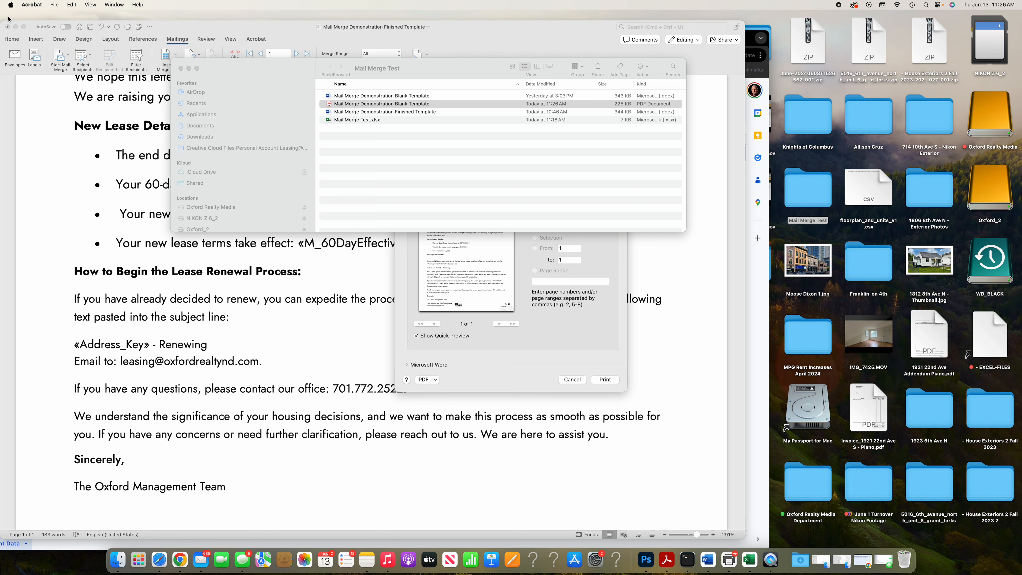
left_click(181, 68)
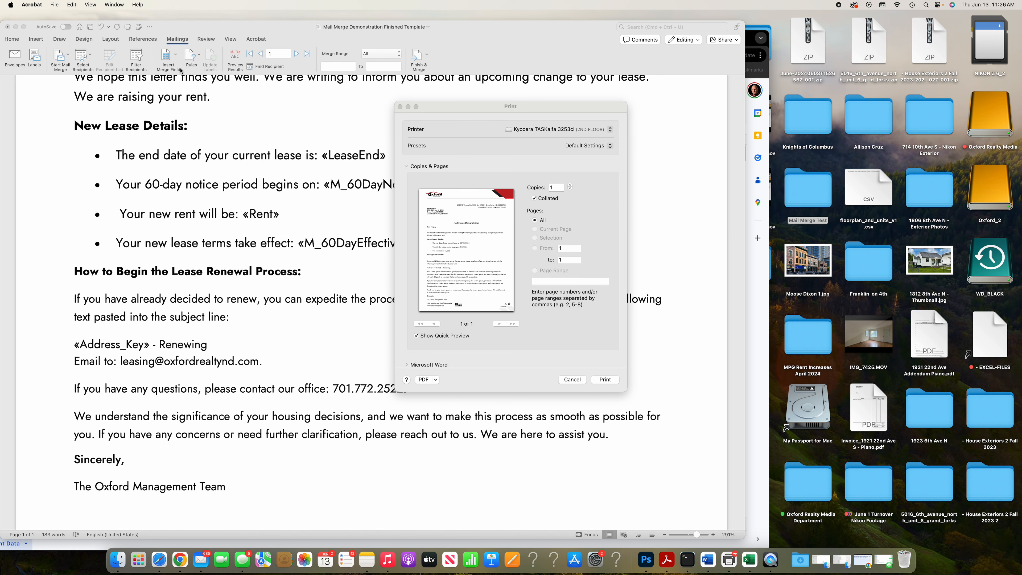
left_click(582, 381)
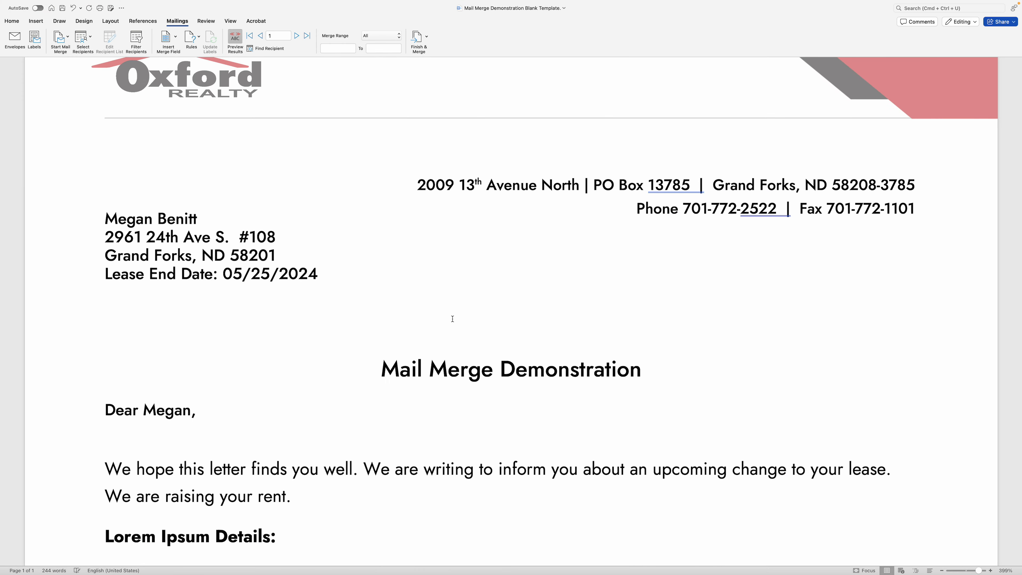
mouse_move(801, 2)
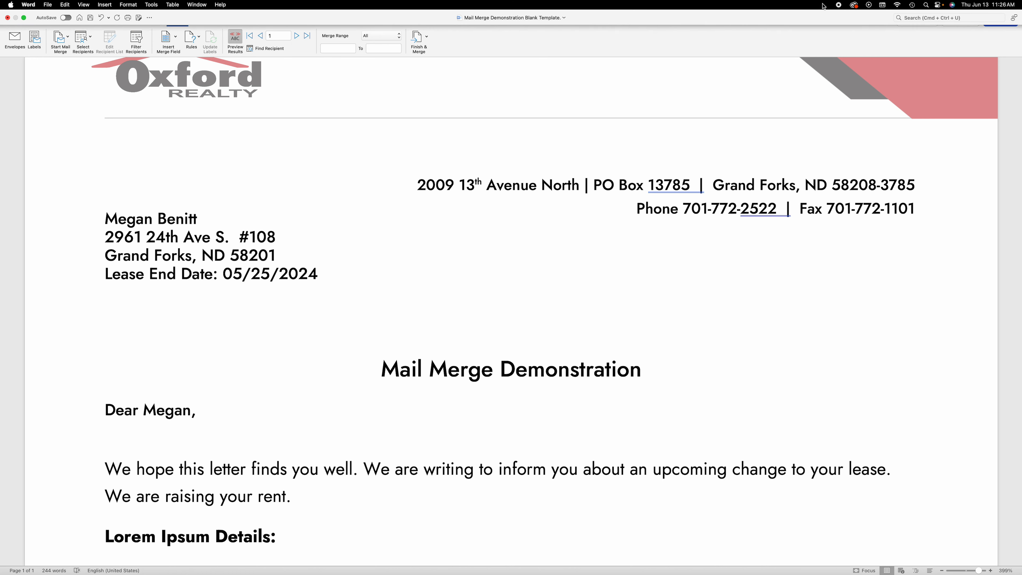